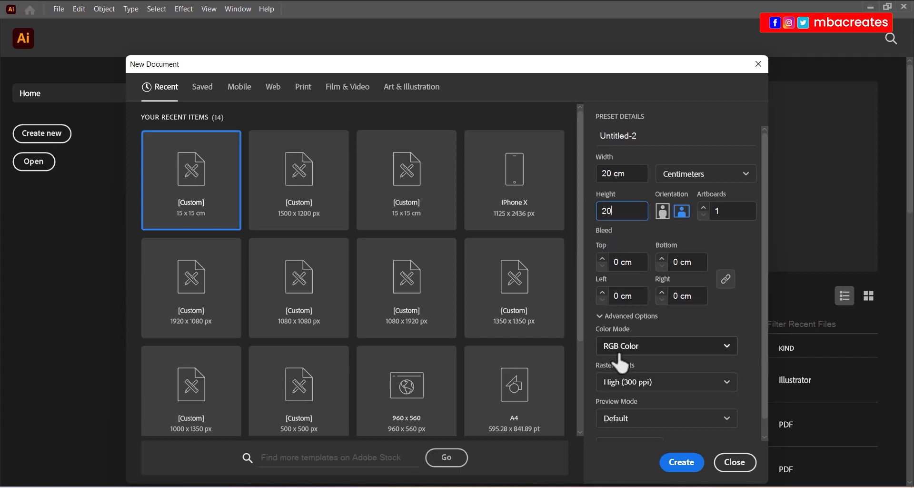
Create the 20 × 20 cm document and centre a 15 × 15 cm circle at X 10 cm, Y 10 cm.
{"action": "left_click", "coordinate": [680, 463]}
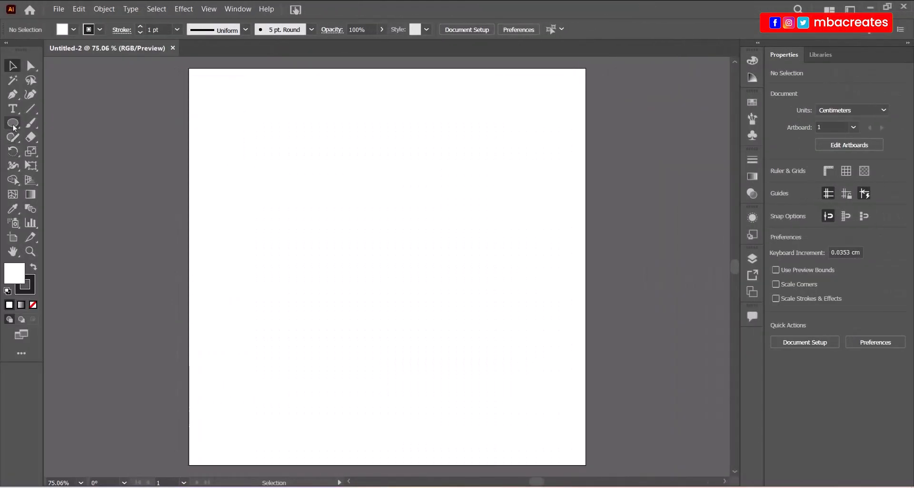
{"action": "left_click", "coordinate": [13, 124]}
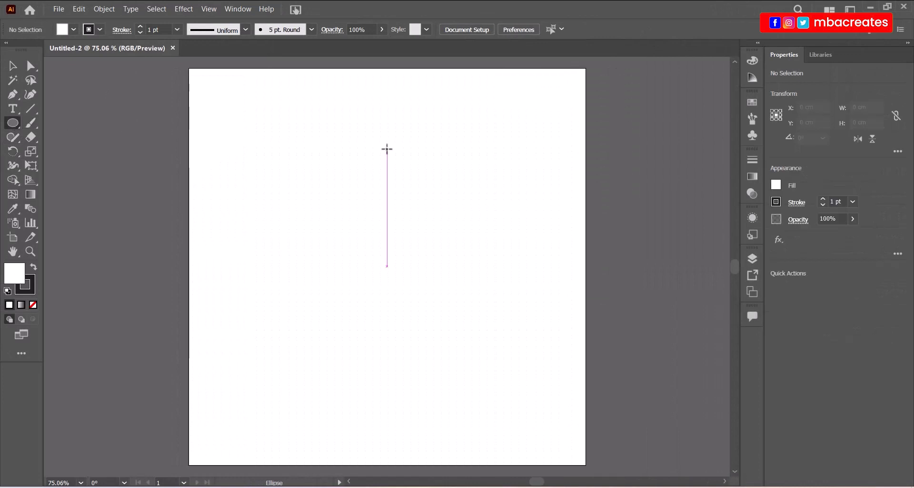
{"action": "left_click", "coordinate": [387, 148]}
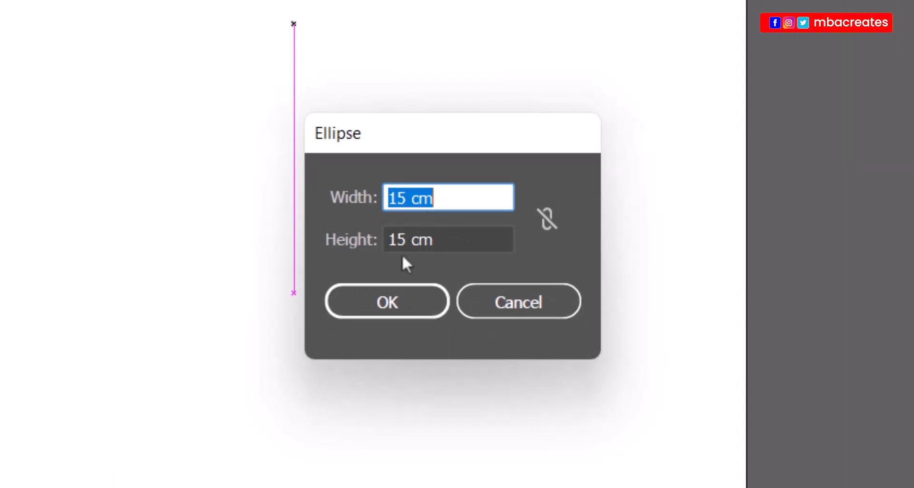
{"action": "left_click", "coordinate": [423, 292]}
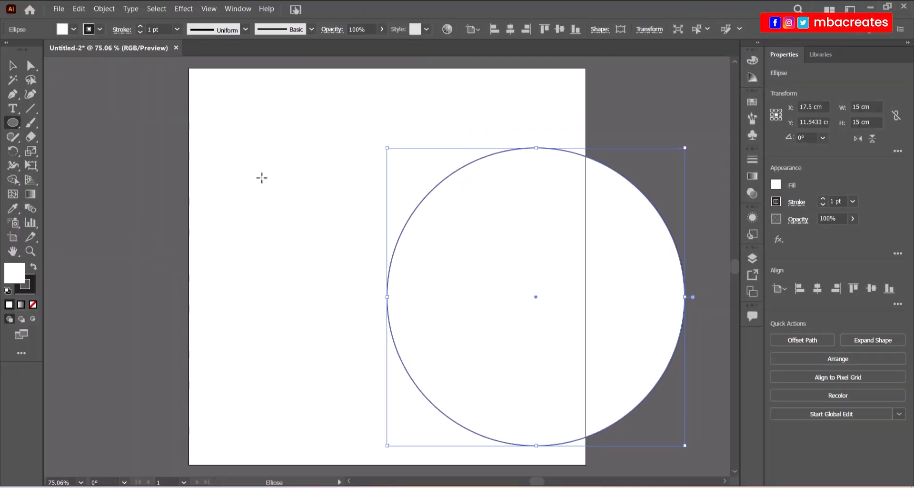
{"action": "left_click", "coordinate": [13, 65]}
{"action": "left_click_drag", "start_coordinate": [588, 256], "coordinate": [438, 225]}
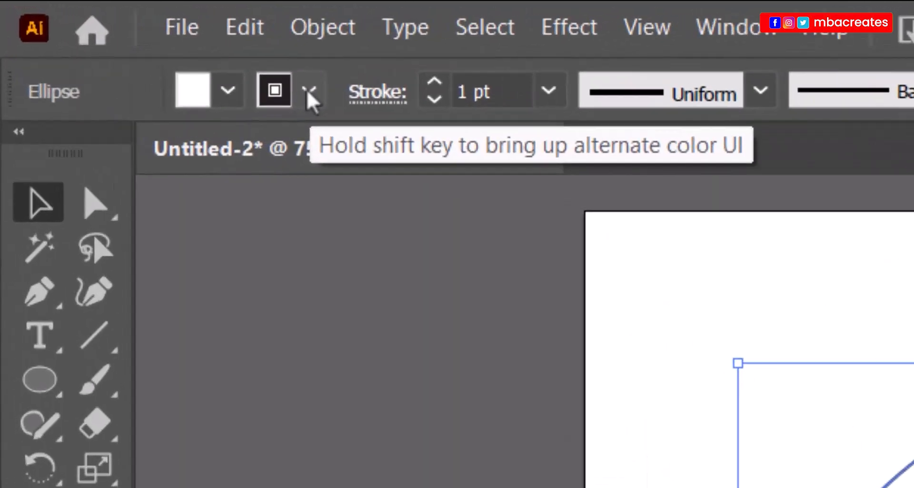
Set the circle's stroke to None, then deselect and reselect the circle to check it.
{"action": "left_click", "coordinate": [100, 30]}
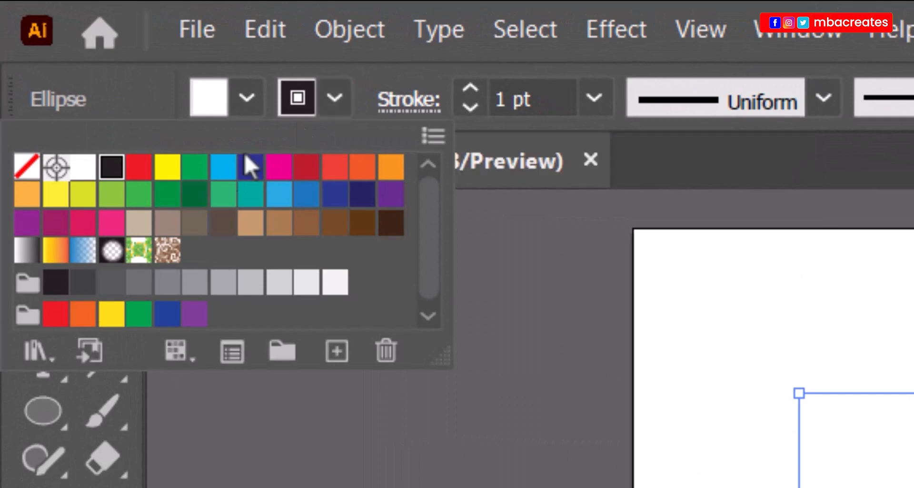
{"action": "left_click", "coordinate": [24, 168]}
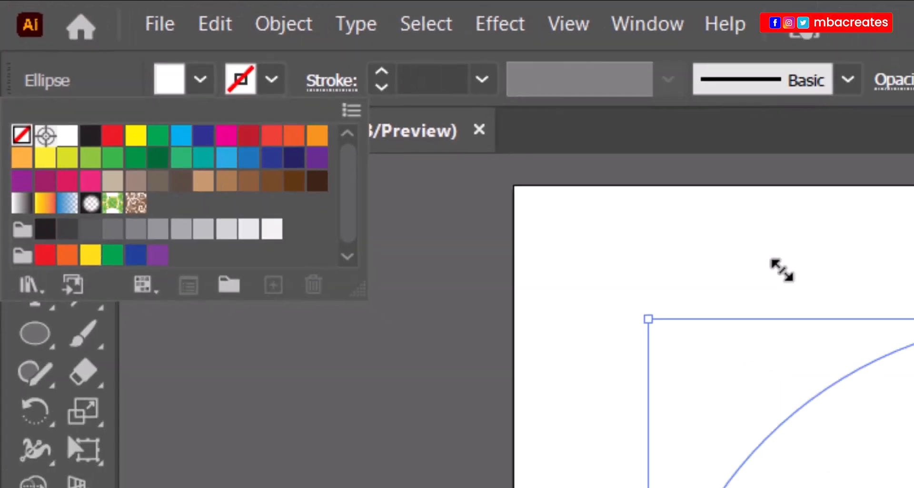
{"action": "left_click", "coordinate": [316, 122]}
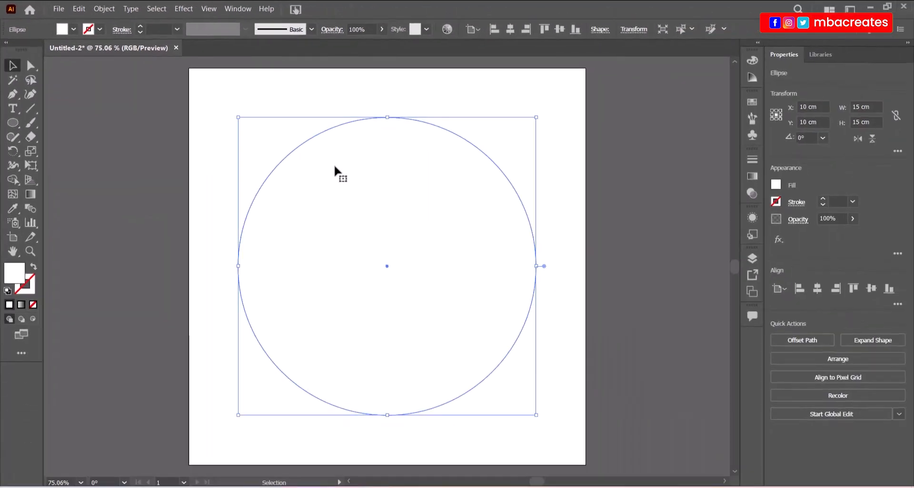
{"action": "left_click", "coordinate": [252, 89]}
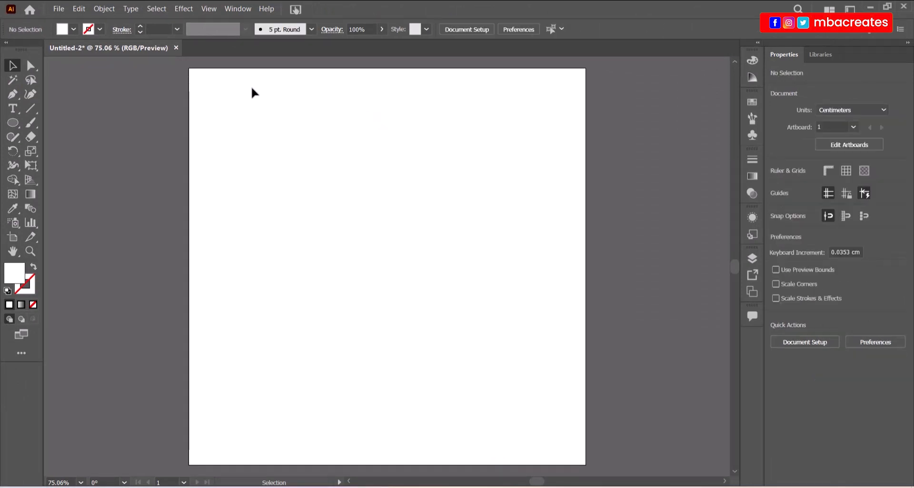
{"action": "left_click", "coordinate": [340, 200]}
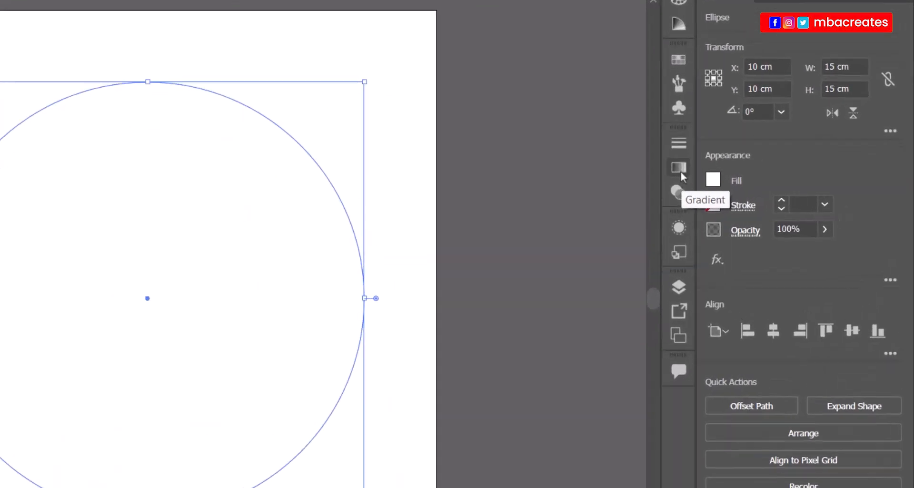
Apply the Orange, Yellow gradient preset to the circle's fill from the Gradient panel.
{"action": "left_click", "coordinate": [754, 177]}
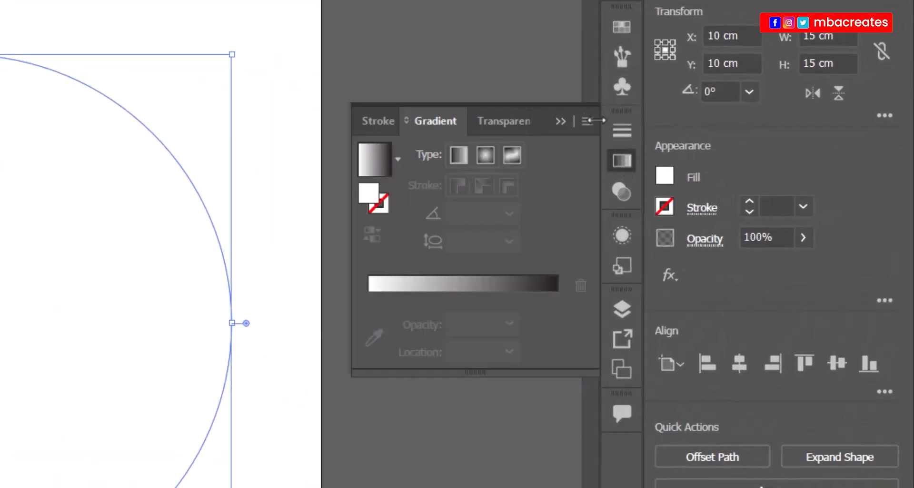
{"action": "left_click", "coordinate": [398, 164]}
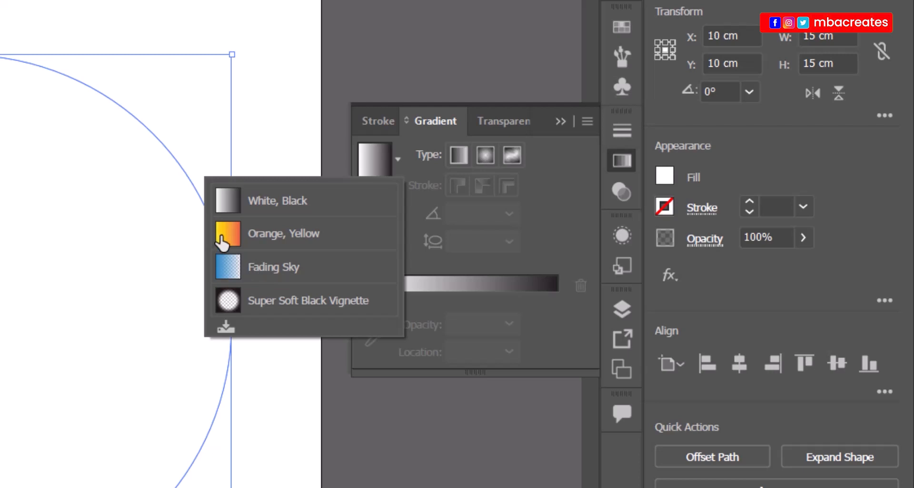
{"action": "left_click", "coordinate": [229, 239]}
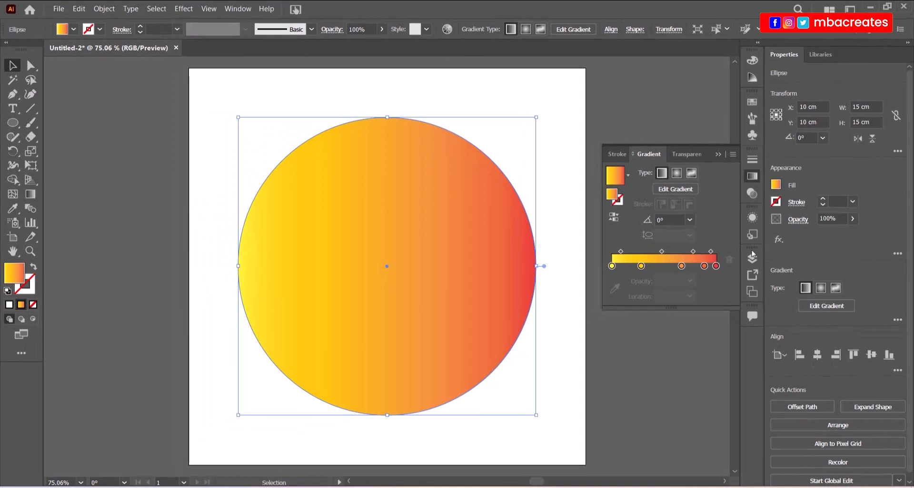
{"action": "left_click", "coordinate": [720, 154]}
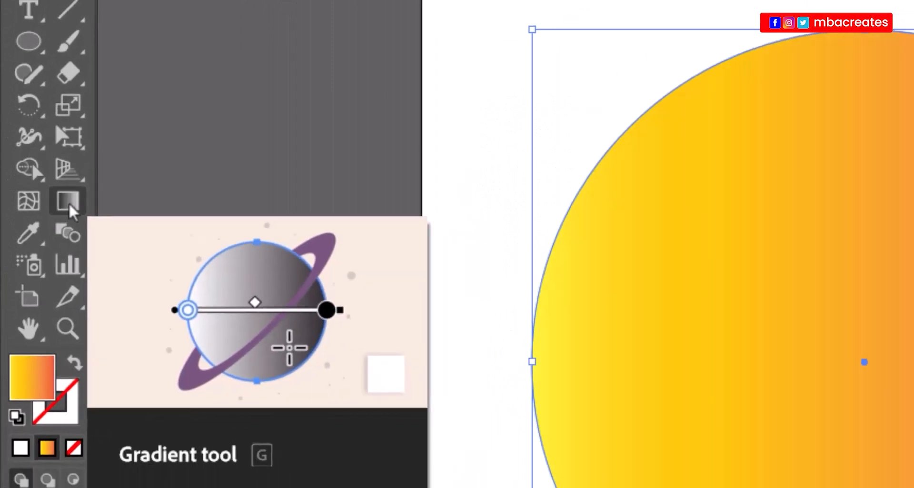
Use the Gradient tool (G) to make the gradient vertical, yellow at top and red at bottom.
{"action": "left_click", "coordinate": [69, 206]}
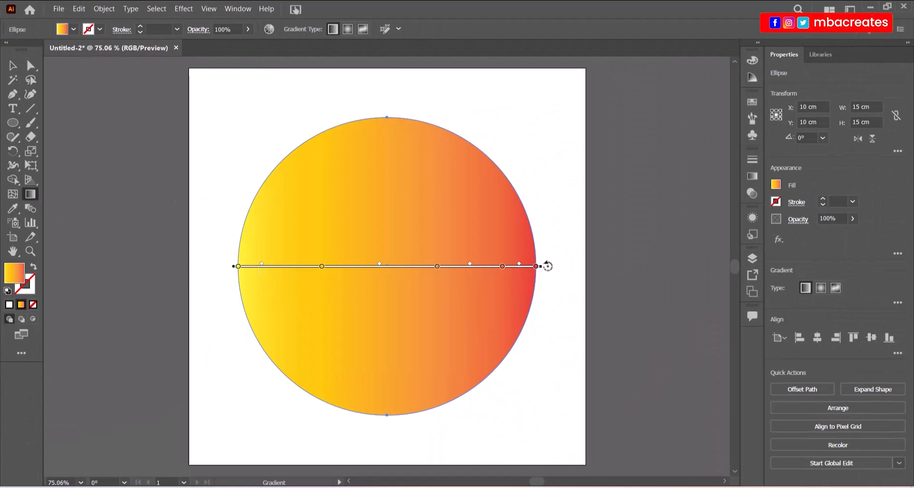
{"action": "left_click_drag", "start_coordinate": [545, 268], "coordinate": [324, 408]}
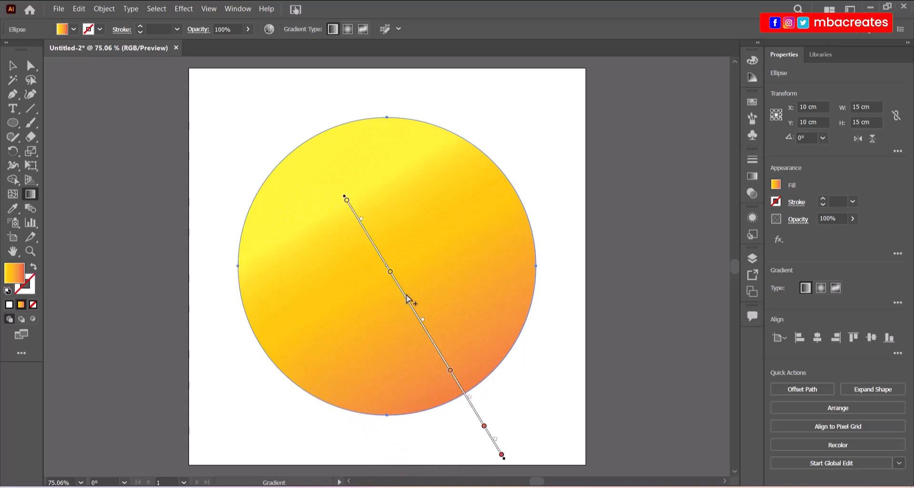
{"action": "left_click_drag", "start_coordinate": [410, 300], "coordinate": [390, 249]}
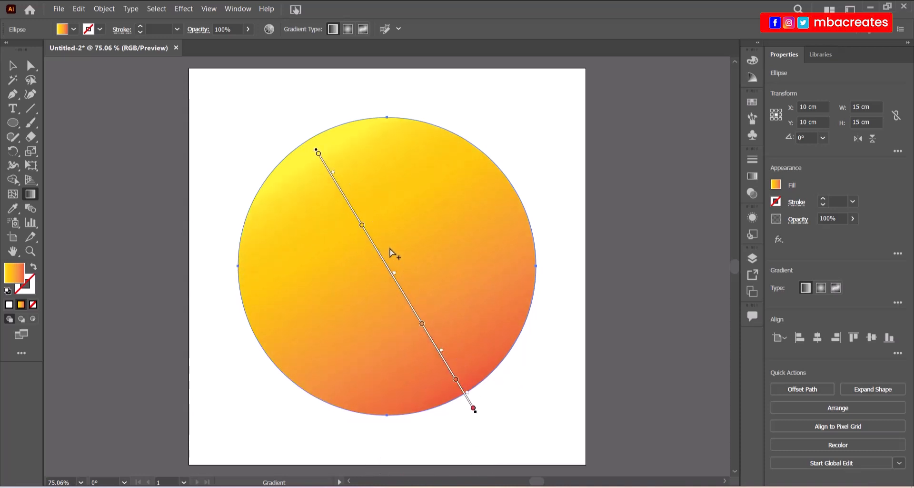
{"action": "left_click_drag", "start_coordinate": [476, 414], "coordinate": [323, 424]}
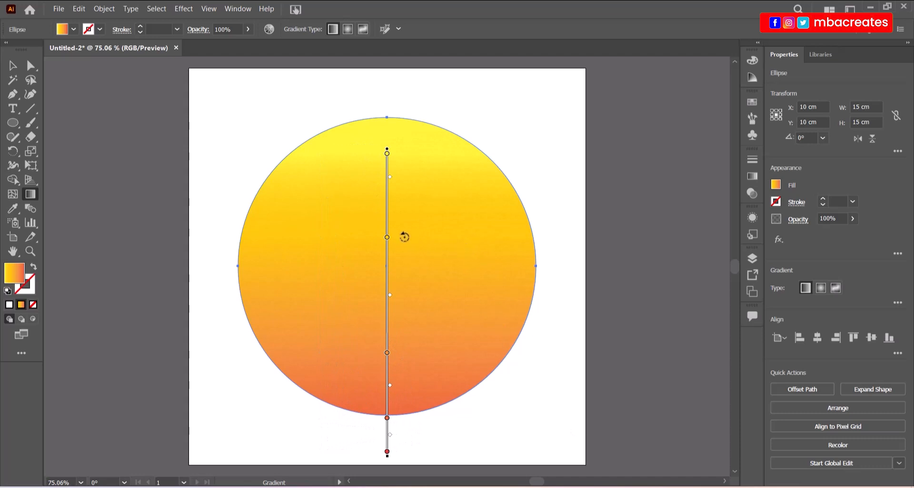
Shift the gradient upward, reposition the lower and upper stops, and remove one extra colour stop.
{"action": "left_click", "coordinate": [387, 214]}
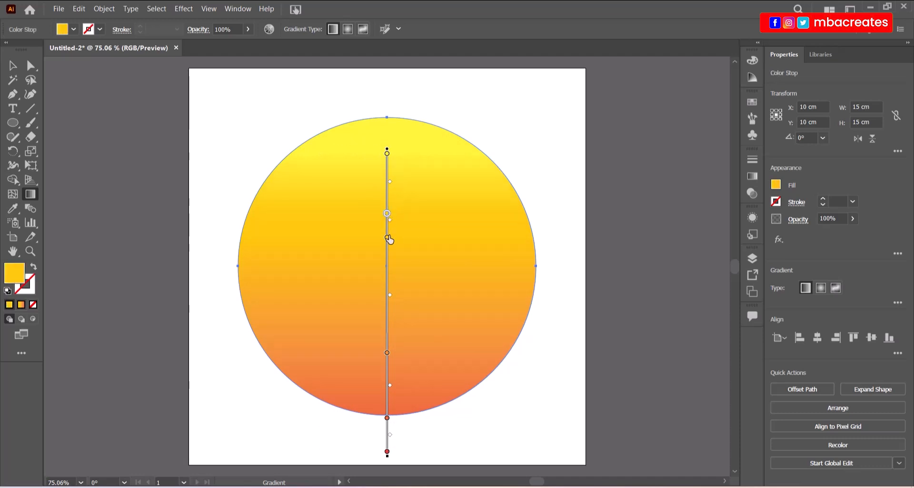
{"action": "left_click_drag", "start_coordinate": [387, 268], "coordinate": [388, 236]}
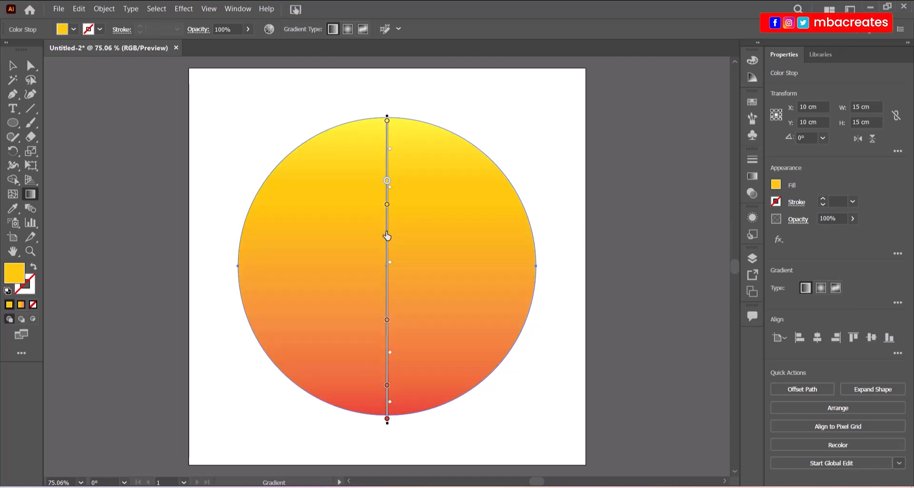
{"action": "left_click", "coordinate": [387, 204]}
{"action": "left_click_drag", "start_coordinate": [387, 210], "coordinate": [386, 239]}
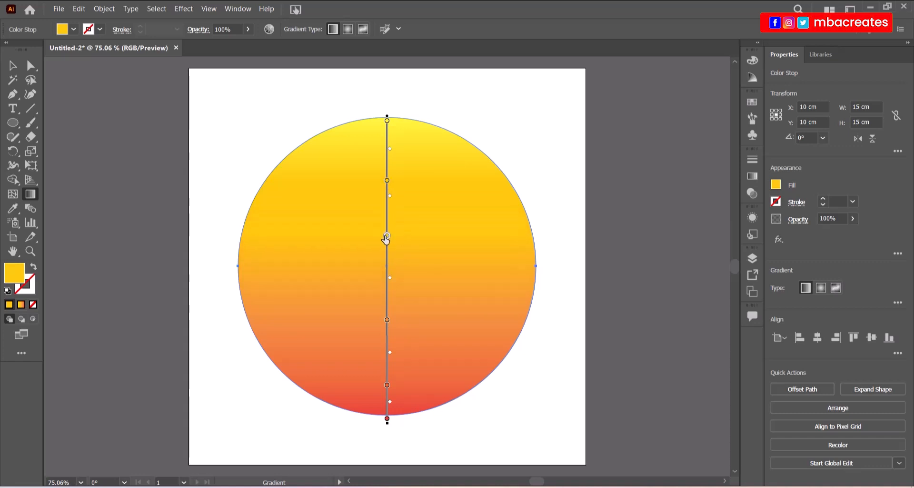
{"action": "left_click_drag", "start_coordinate": [388, 184], "coordinate": [387, 196]}
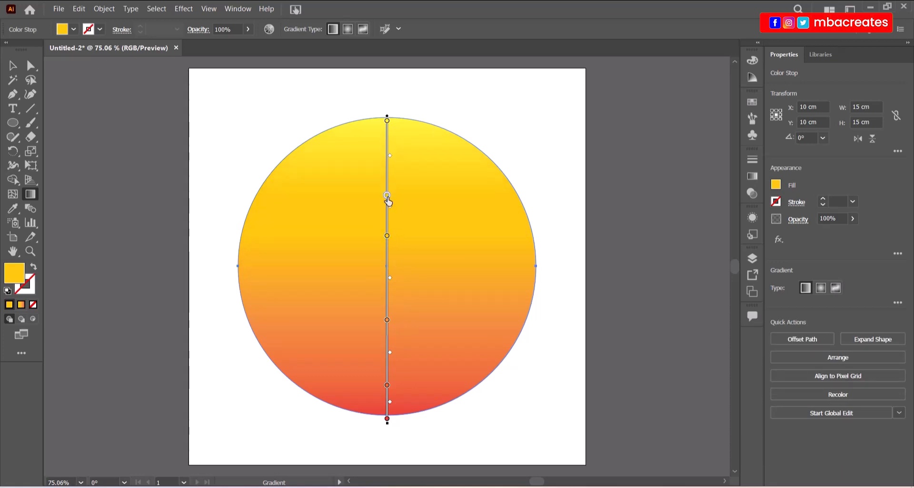
{"action": "left_click_drag", "start_coordinate": [387, 198], "coordinate": [427, 200]}
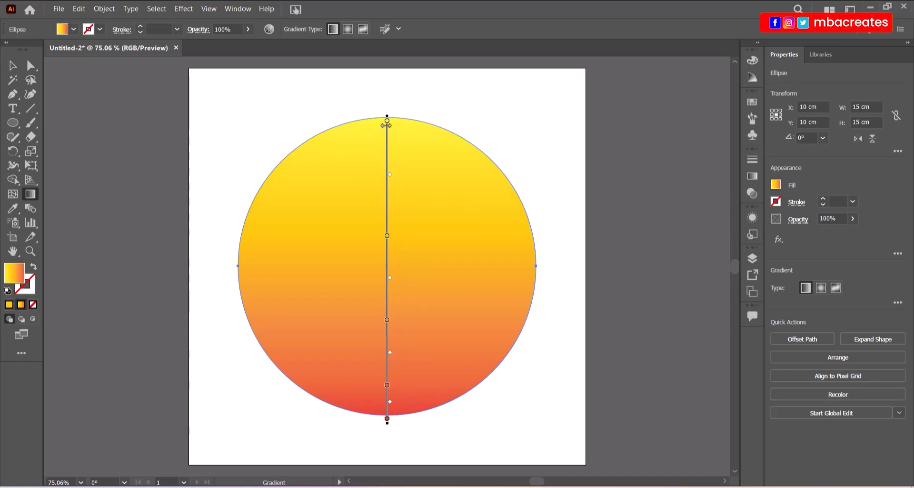
Move the yellow and orange stops higher, tilt the gradient slightly, then deselect the circle.
{"action": "left_click_drag", "start_coordinate": [387, 236], "coordinate": [388, 225]}
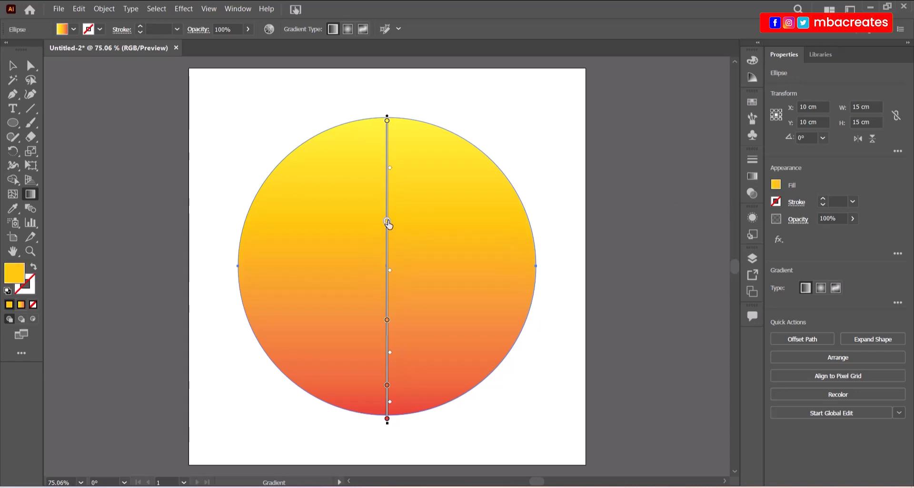
{"action": "left_click", "coordinate": [387, 225]}
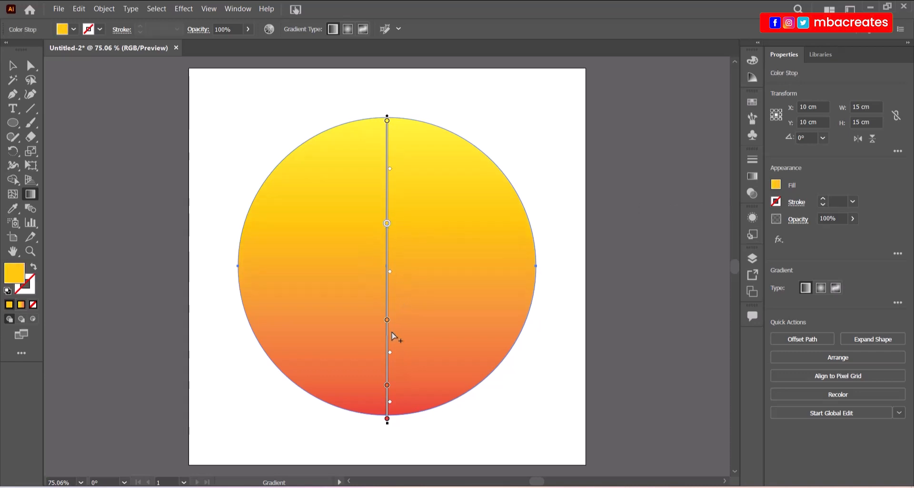
{"action": "left_click_drag", "start_coordinate": [388, 326], "coordinate": [388, 286]}
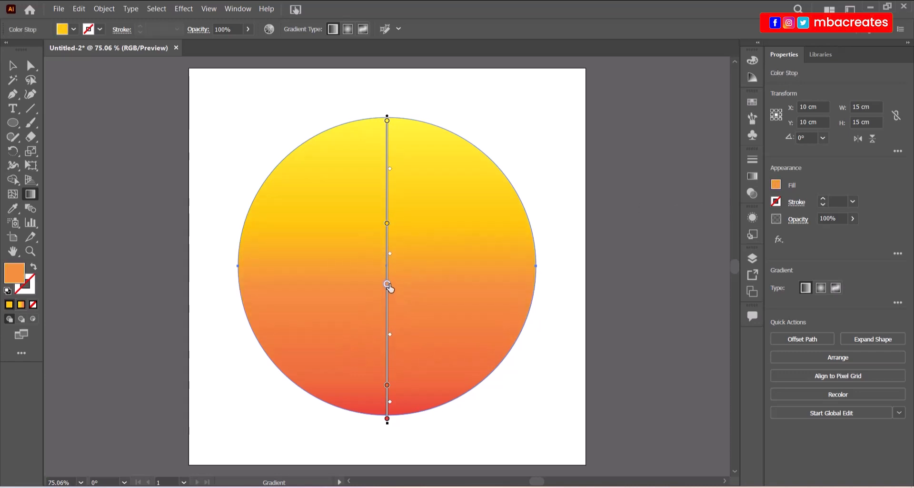
{"action": "left_click_drag", "start_coordinate": [387, 224], "coordinate": [387, 212]}
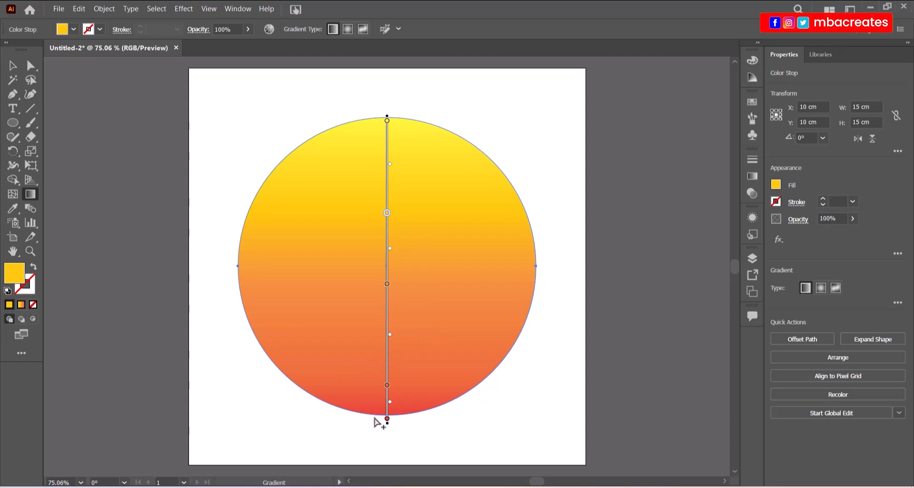
{"action": "mouse_move", "coordinate": [389, 426]}
{"action": "left_mouse_down"}
{"action": "mouse_move", "coordinate": [427, 428]}
{"action": "mouse_move", "coordinate": [411, 428]}
{"action": "left_mouse_up"}
{"action": "left_click", "coordinate": [13, 65]}
{"action": "left_click", "coordinate": [622, 156]}
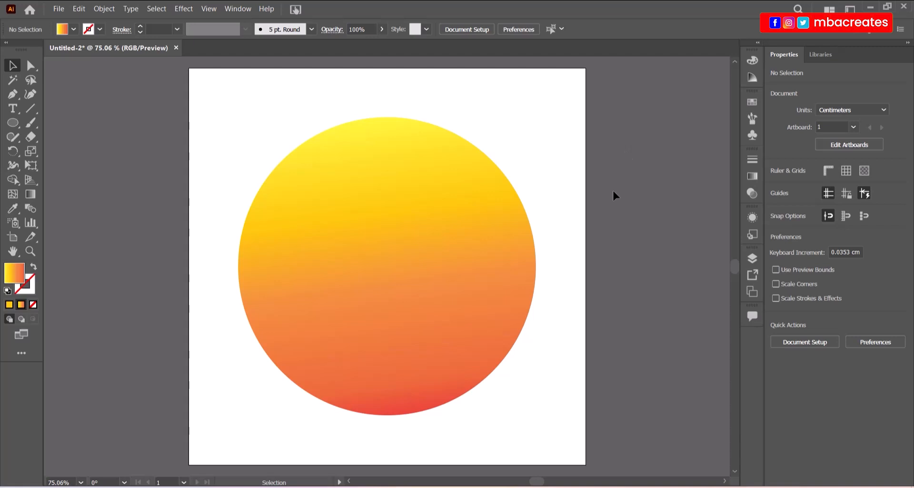
Choose the Pen tool and set the fill to light yellow #efd554 (hue 50°) in the Color Picker.
{"action": "left_click", "coordinate": [13, 94]}
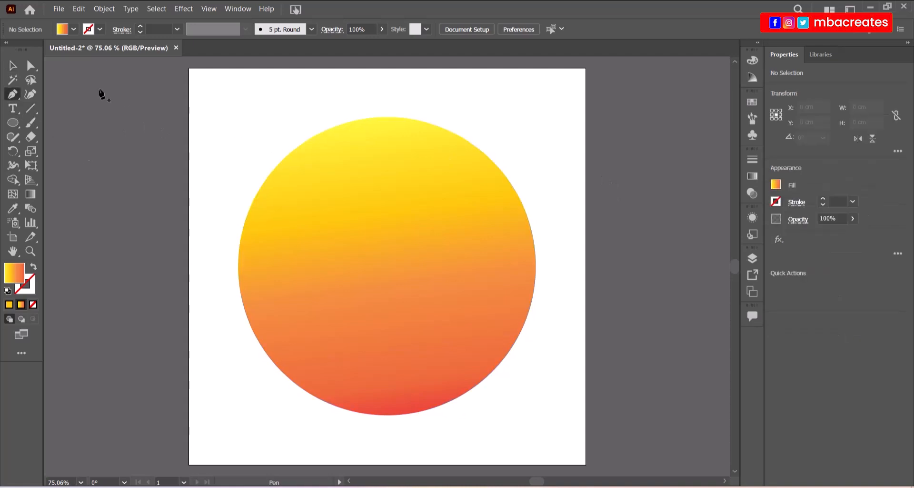
{"action": "left_click", "coordinate": [73, 31]}
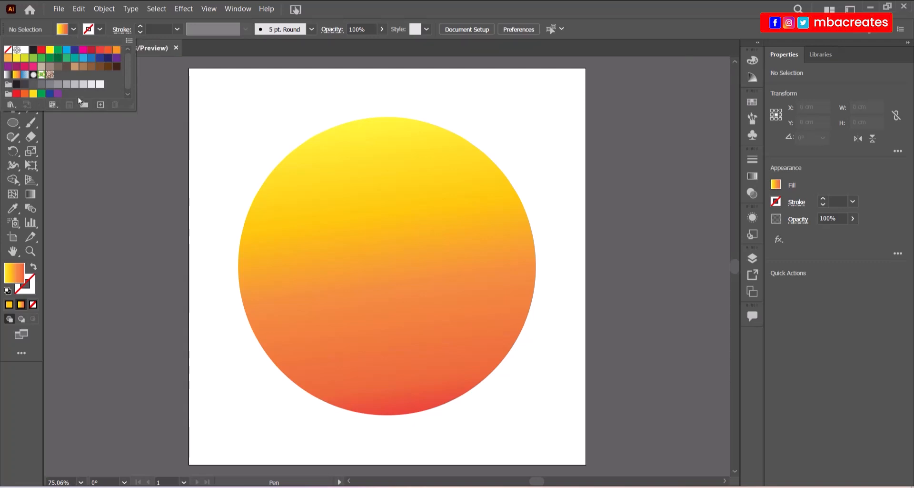
{"action": "left_click", "coordinate": [75, 66]}
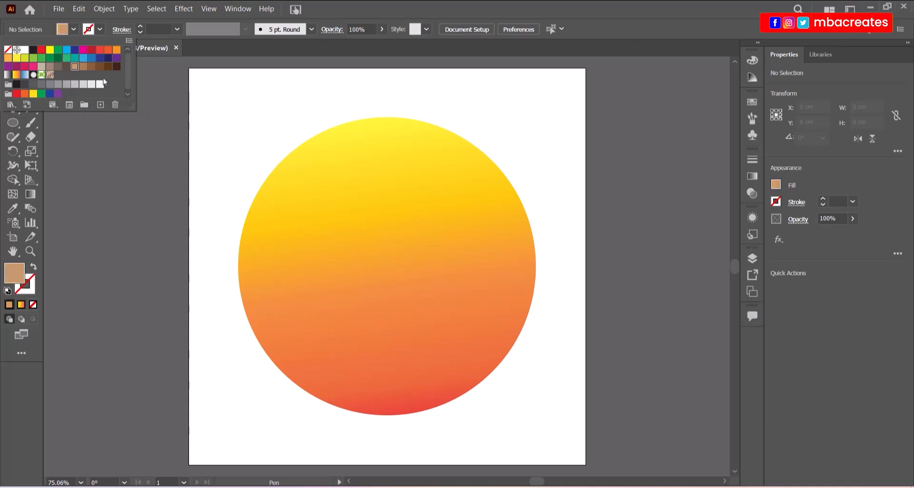
{"action": "left_click", "coordinate": [7, 58]}
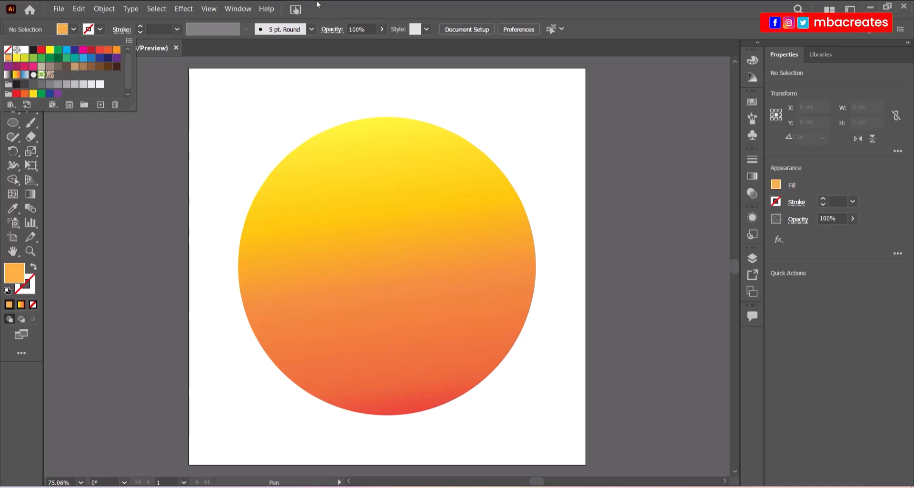
{"action": "double_click", "coordinate": [19, 272]}
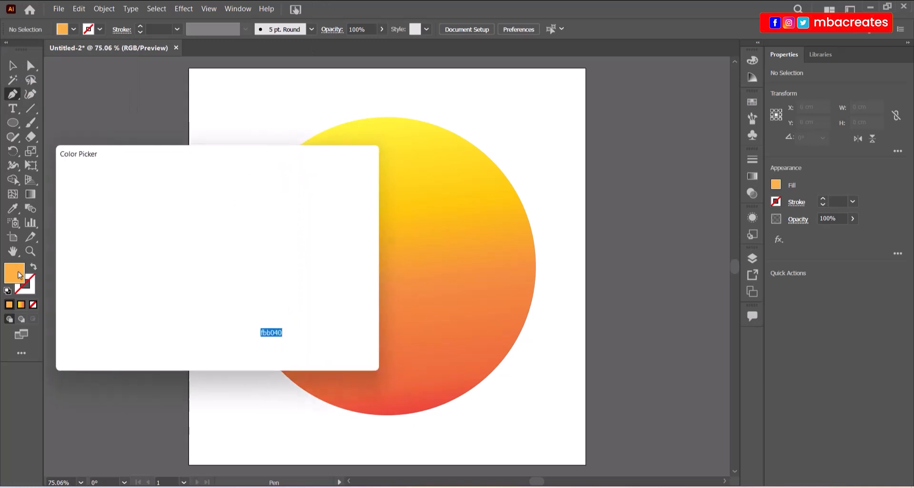
{"action": "left_click_drag", "start_coordinate": [229, 157], "coordinate": [160, 130]}
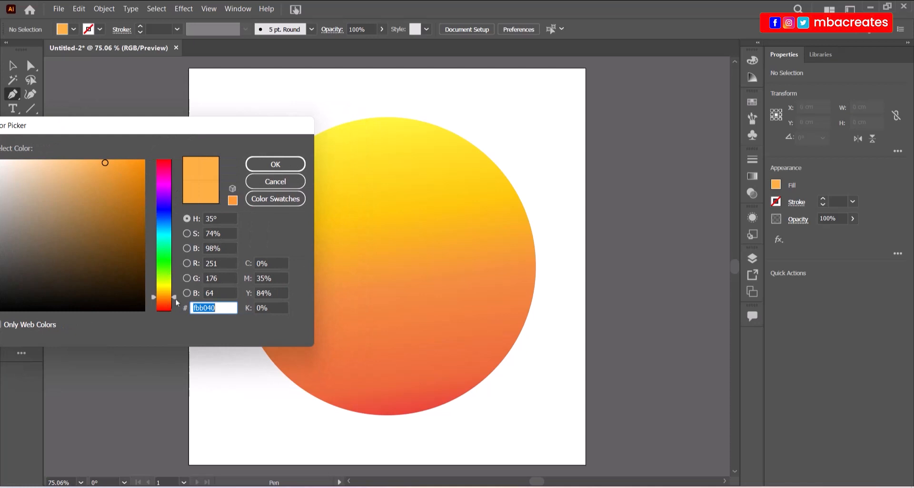
{"action": "left_click_drag", "start_coordinate": [175, 299], "coordinate": [175, 291]}
{"action": "left_click", "coordinate": [91, 169]}
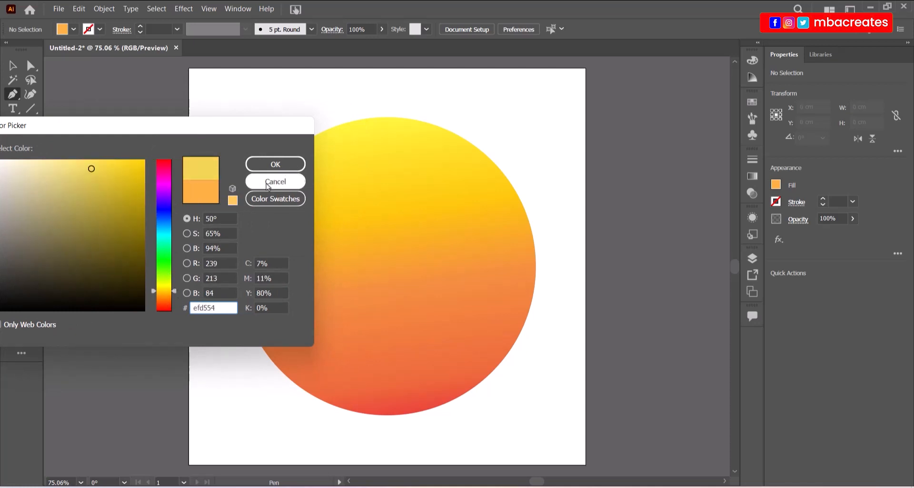
{"action": "left_click", "coordinate": [278, 164]}
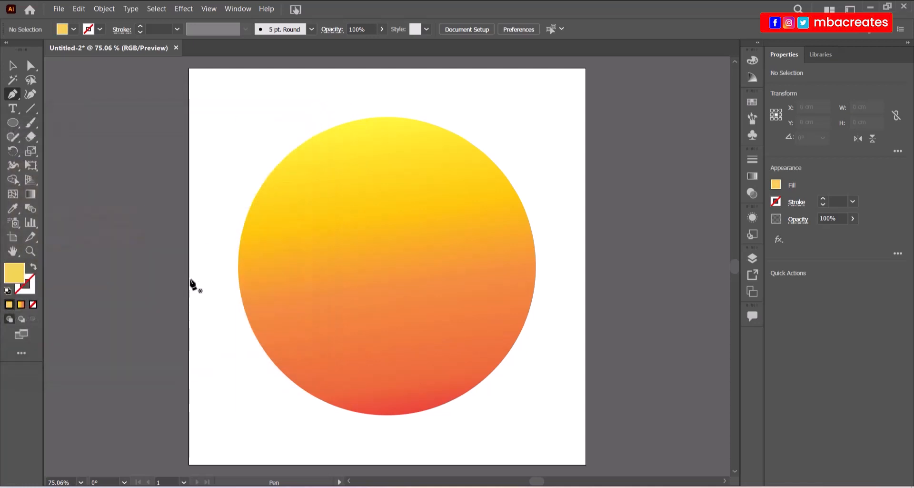
Start a pen path with an anchor left of the circle and a smooth curved point near its centre.
{"action": "left_click", "coordinate": [226, 306]}
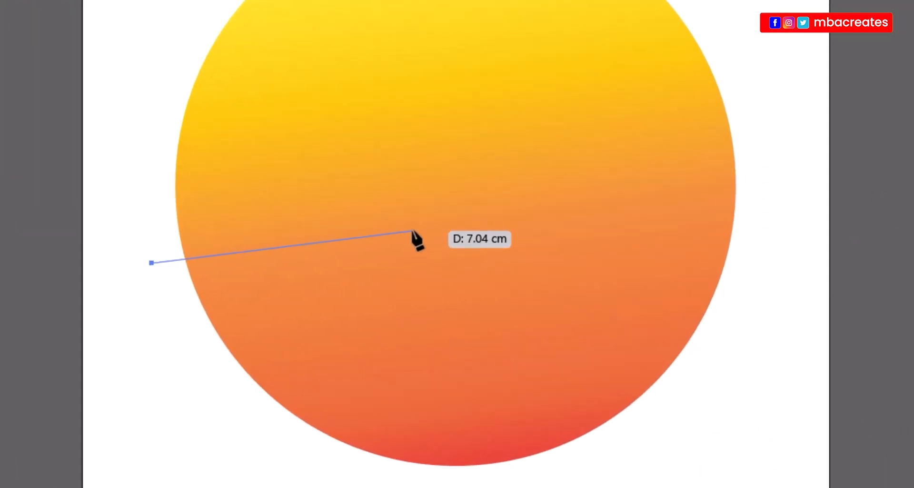
{"action": "left_click_drag", "start_coordinate": [414, 231], "coordinate": [506, 262]}
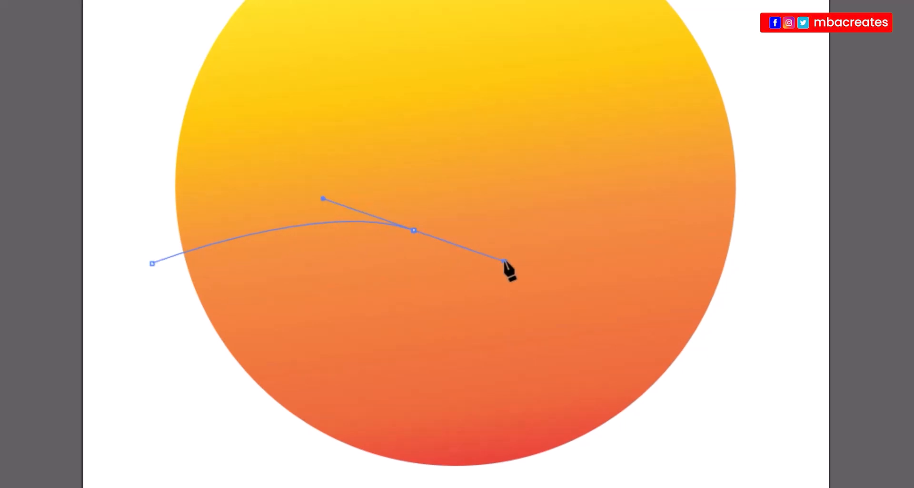
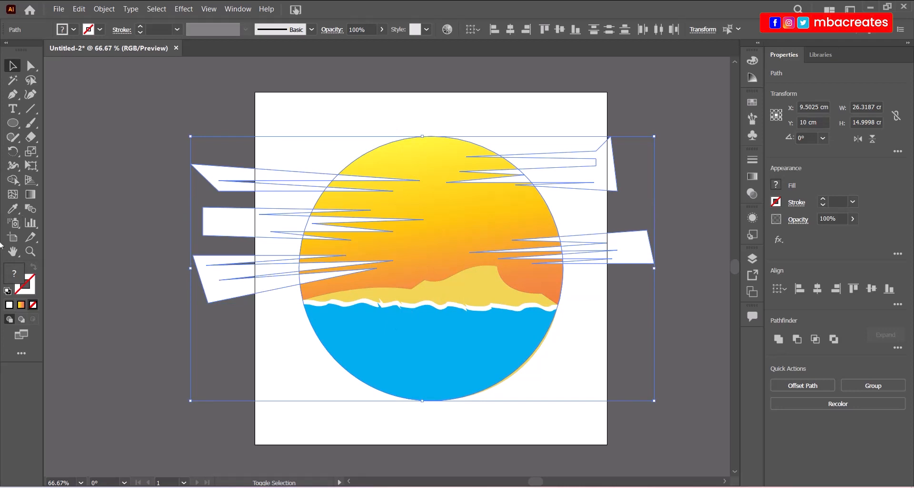
With Shape Builder, erase the five streak pieces overhanging the circle, then deselect everything.
{"action": "left_click", "coordinate": [13, 180]}
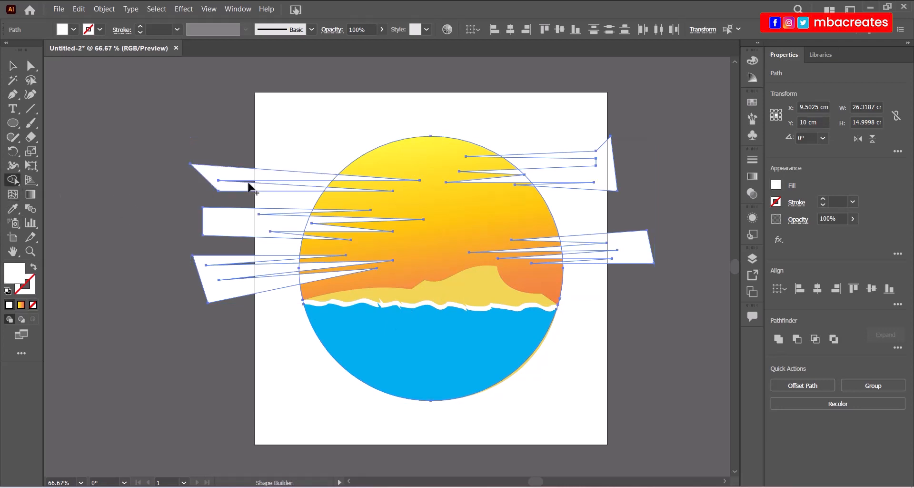
{"action": "left_click", "coordinate": [225, 174], "text": "alt"}
{"action": "left_click", "coordinate": [235, 224], "text": "alt"}
{"action": "left_click", "coordinate": [237, 286], "text": "alt"}
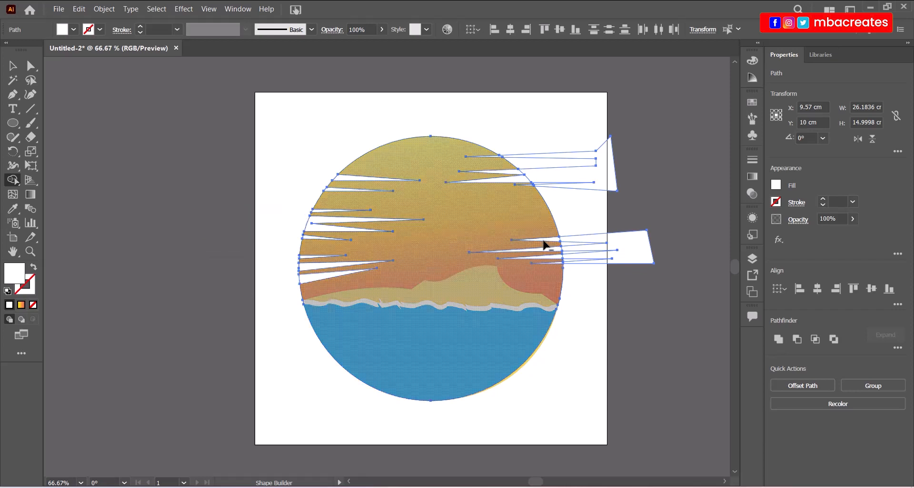
{"action": "left_click", "coordinate": [640, 244], "text": "alt"}
{"action": "left_click", "coordinate": [607, 180], "text": "alt"}
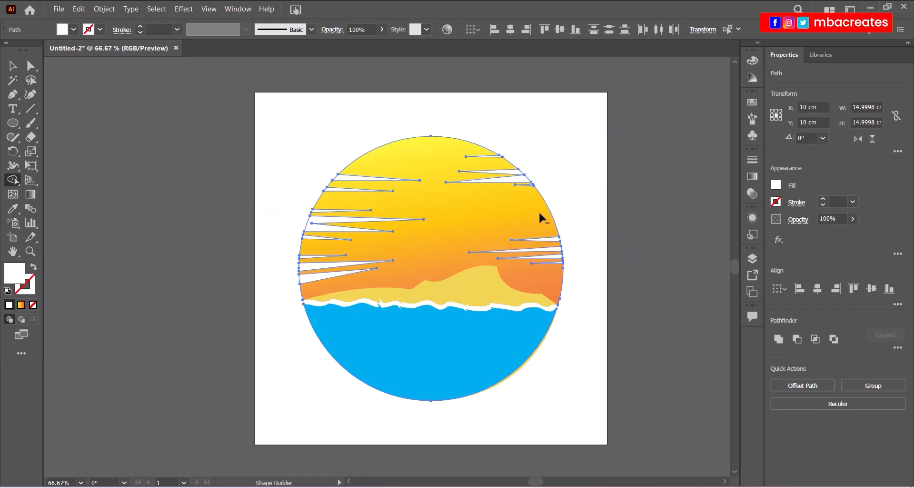
{"action": "key", "text": "v"}
{"action": "left_click", "coordinate": [136, 228]}
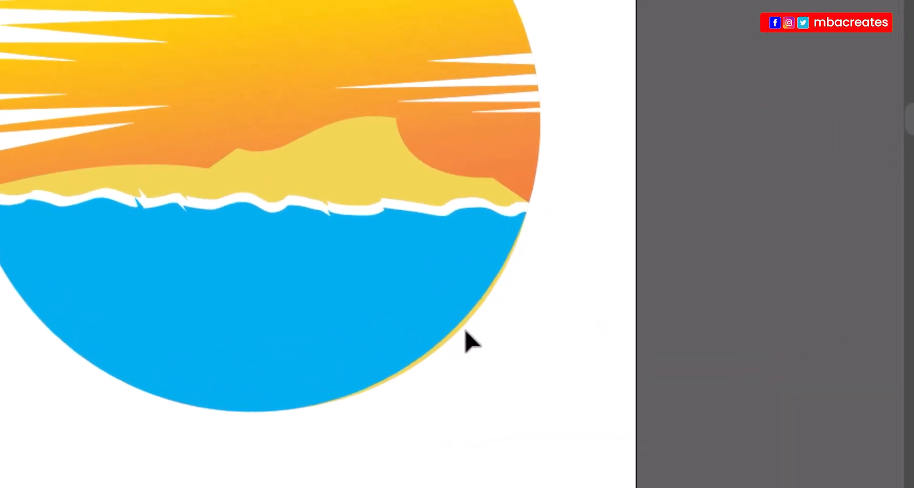
Stretch the blue water shape slightly wider and zoom in on the circle's lower edge.
{"action": "left_click", "coordinate": [428, 305]}
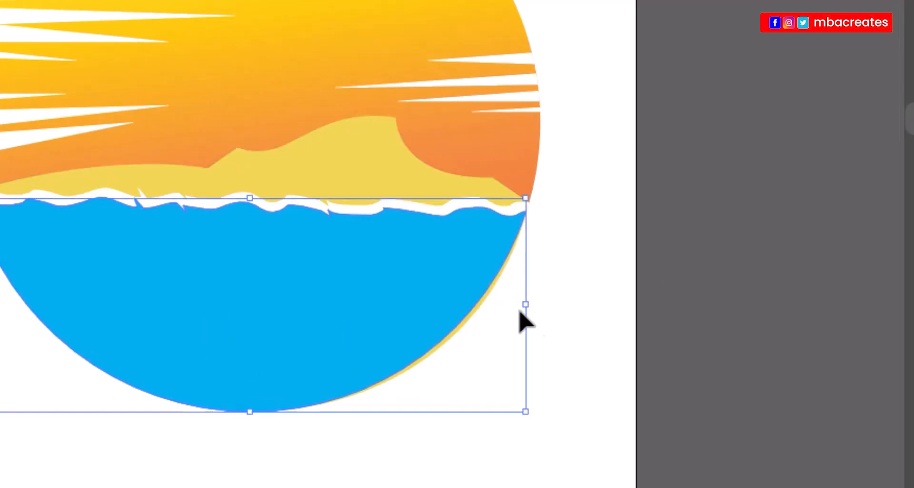
{"action": "left_click_drag", "start_coordinate": [526, 305], "coordinate": [536, 302]}
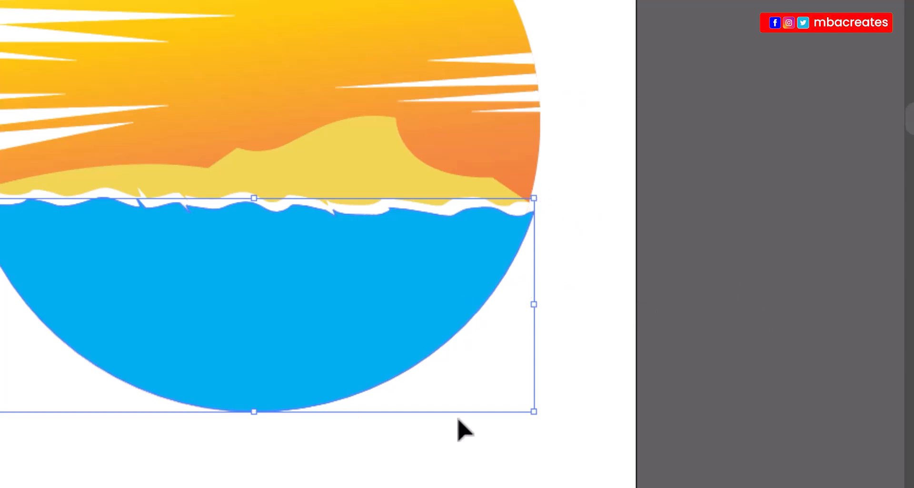
{"action": "left_click", "coordinate": [283, 1]}
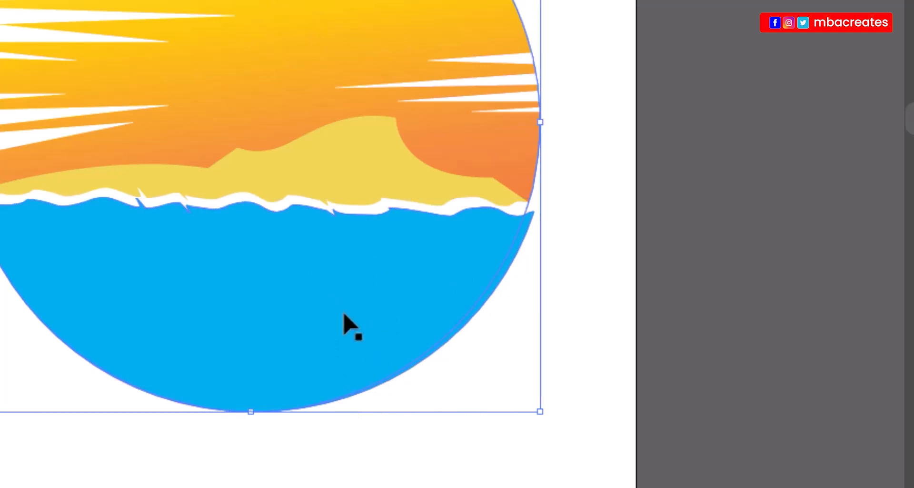
{"action": "key", "text": "a"}
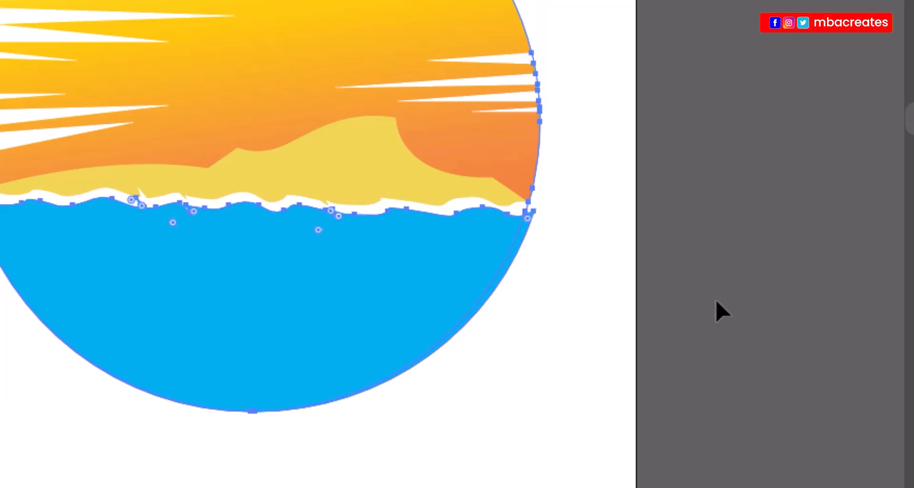
{"action": "key", "text": "ctrl+equal"}
{"action": "key", "text": "ctrl+equal"}
{"action": "key", "text": "ctrl+equal"}
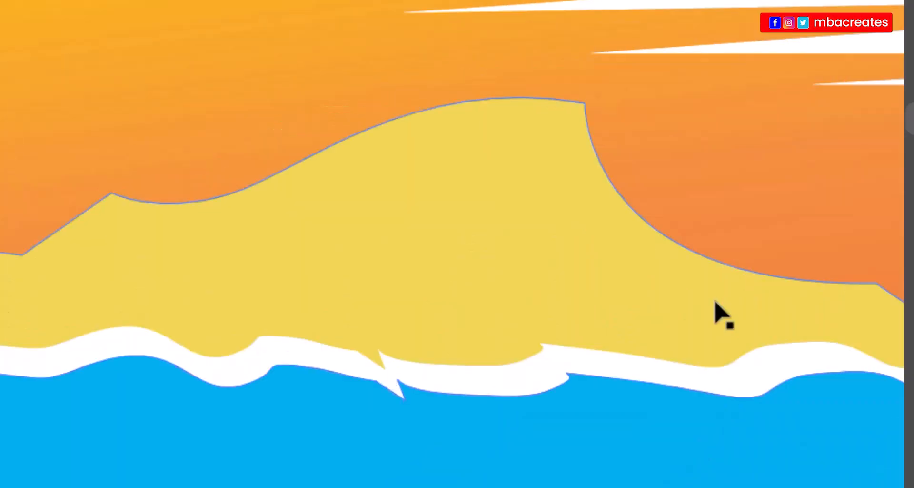
{"action": "scroll", "coordinate": [362, 391], "scroll_direction": "right", "scroll_amount": 10}
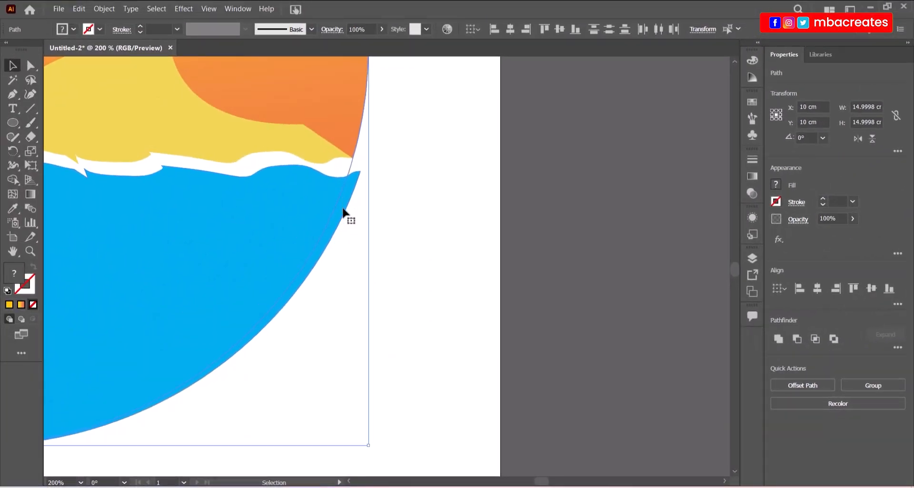
Select the background circle and sand, erase the yellow sliver along the water's edge, and fit the artboard.
{"action": "left_click", "coordinate": [12, 180]}
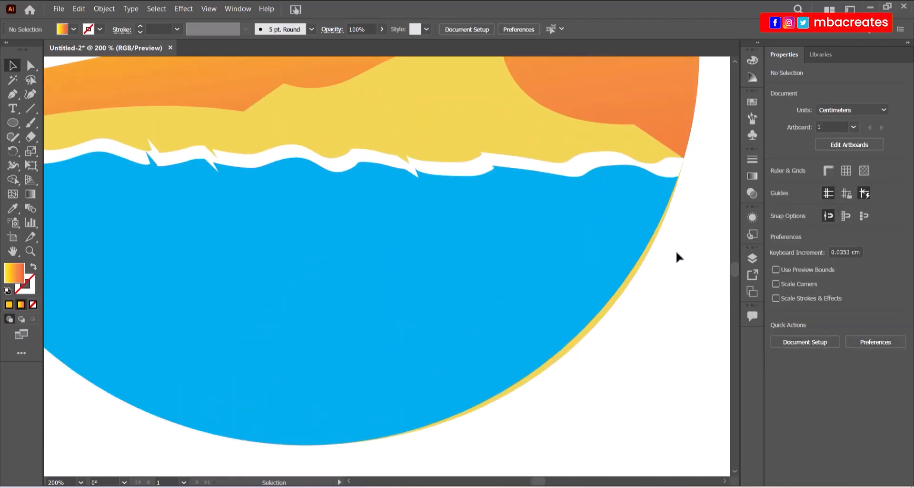
{"action": "scroll", "coordinate": [678, 256], "scroll_direction": "up", "scroll_amount": 3}
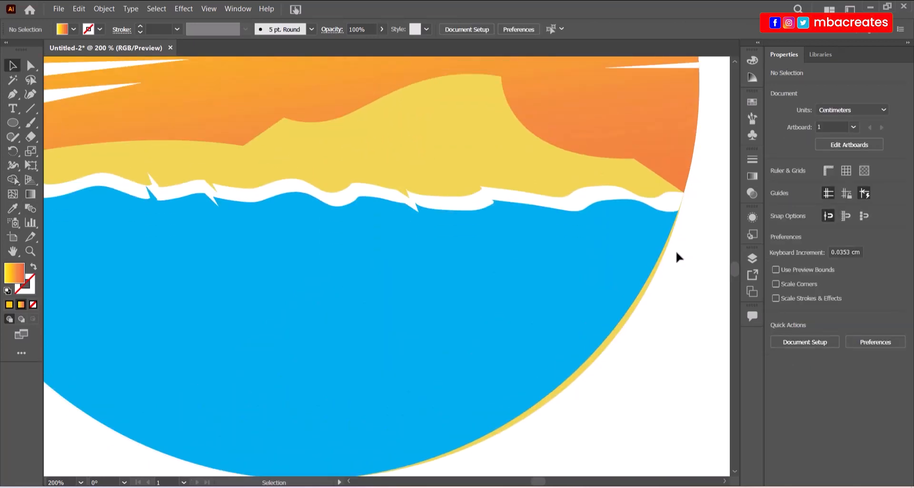
{"action": "left_click", "coordinate": [675, 160]}
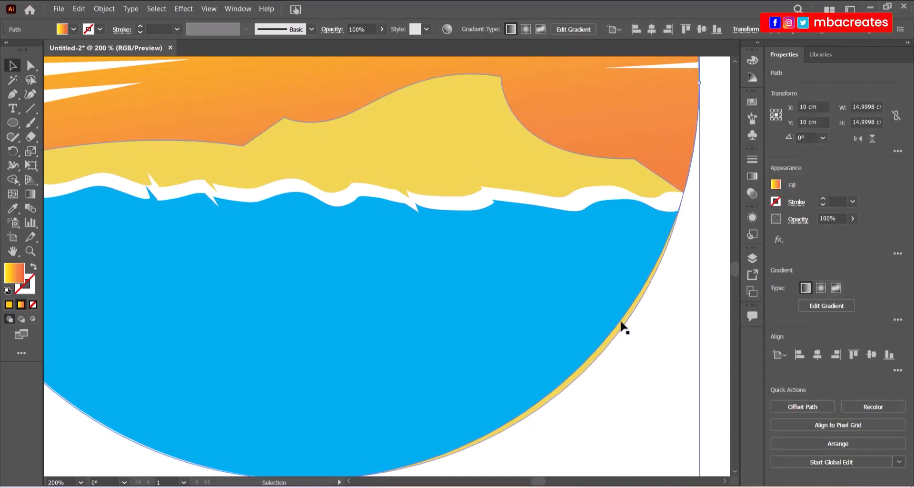
{"action": "scroll", "coordinate": [606, 353], "scroll_direction": "down", "scroll_amount": 2}
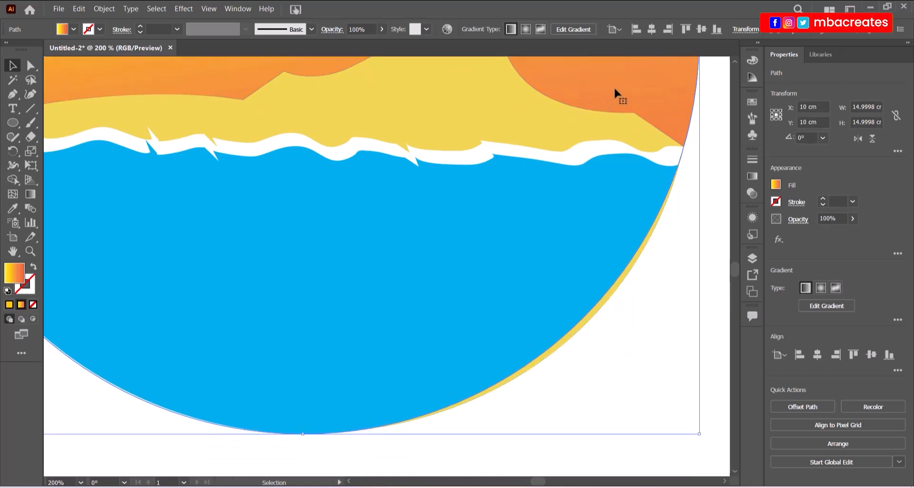
{"action": "left_click", "coordinate": [506, 126], "text": "shift"}
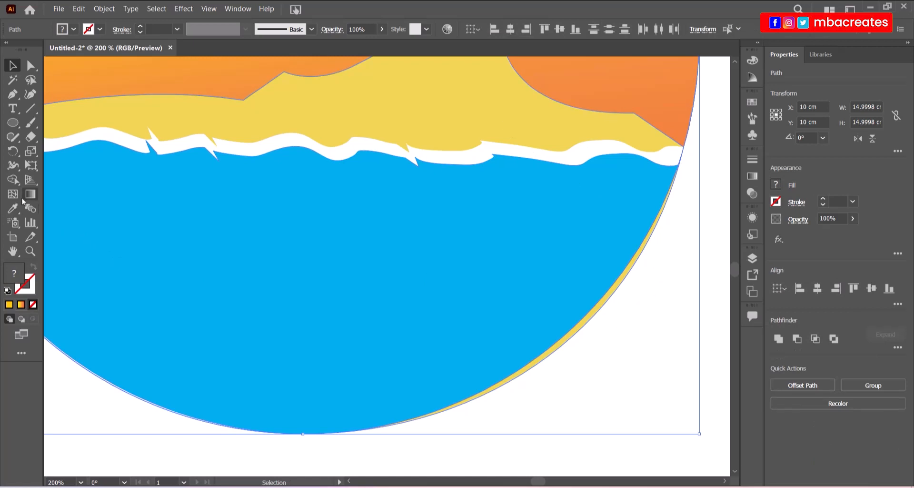
{"action": "left_click", "coordinate": [13, 179]}
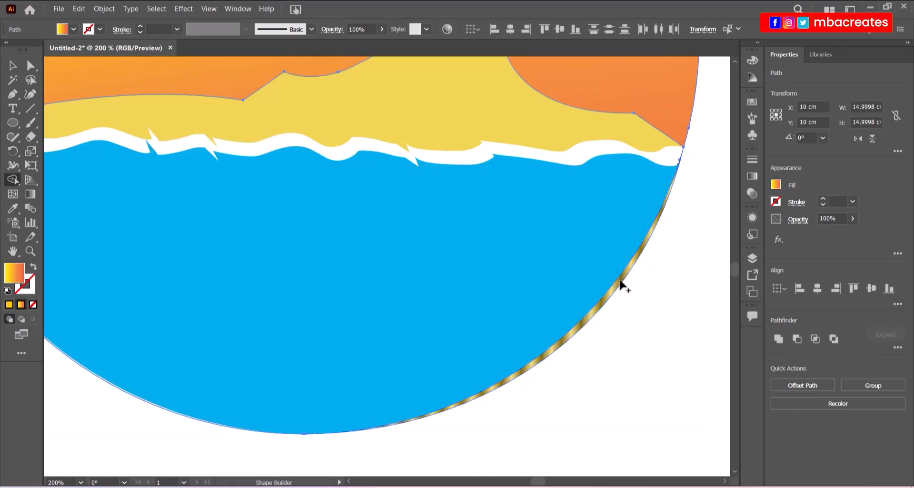
{"action": "left_click", "coordinate": [620, 284], "text": "alt"}
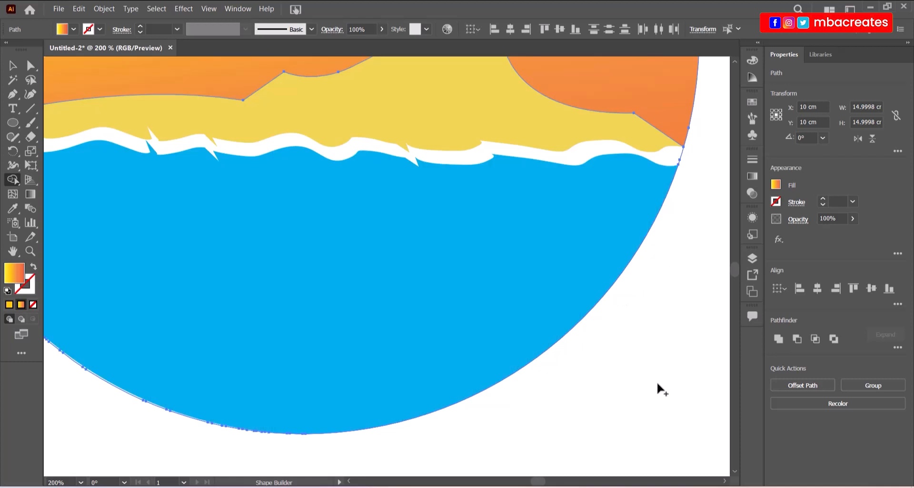
{"action": "left_click_drag", "start_coordinate": [538, 481], "coordinate": [540, 482]}
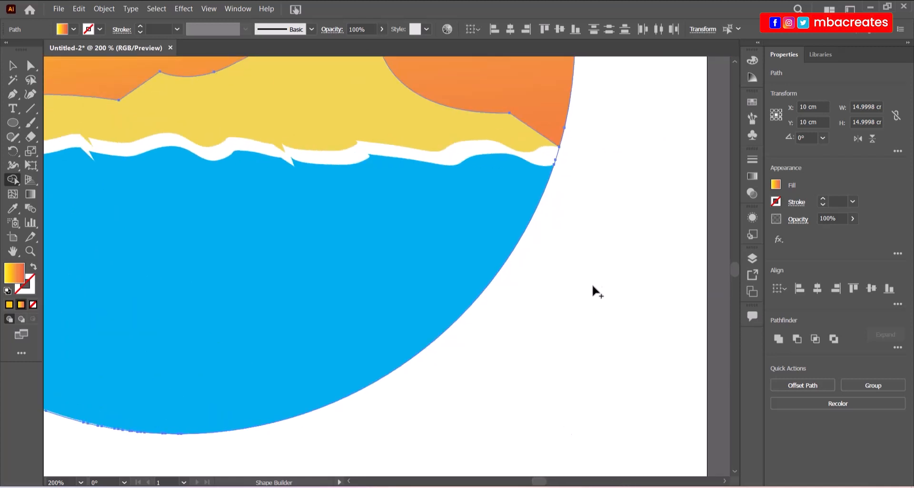
{"action": "key", "text": "ctrl+0"}
{"action": "key", "text": "v"}
{"action": "key", "text": "ctrl+a"}
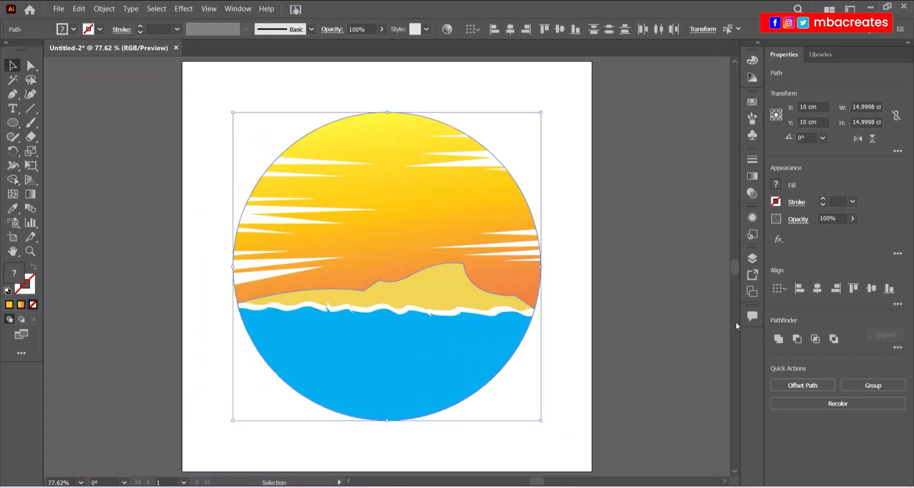
{"action": "left_click", "coordinate": [639, 305]}
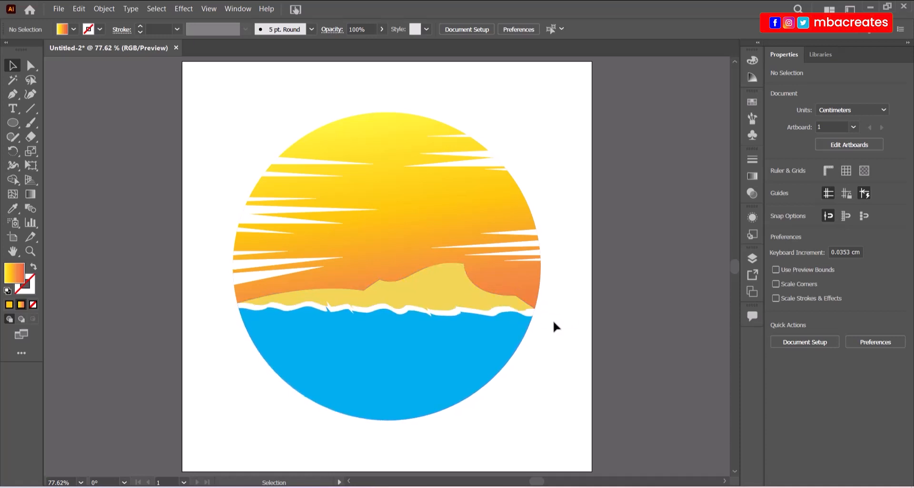
{"action": "left_click_drag", "start_coordinate": [538, 481], "coordinate": [537, 482]}
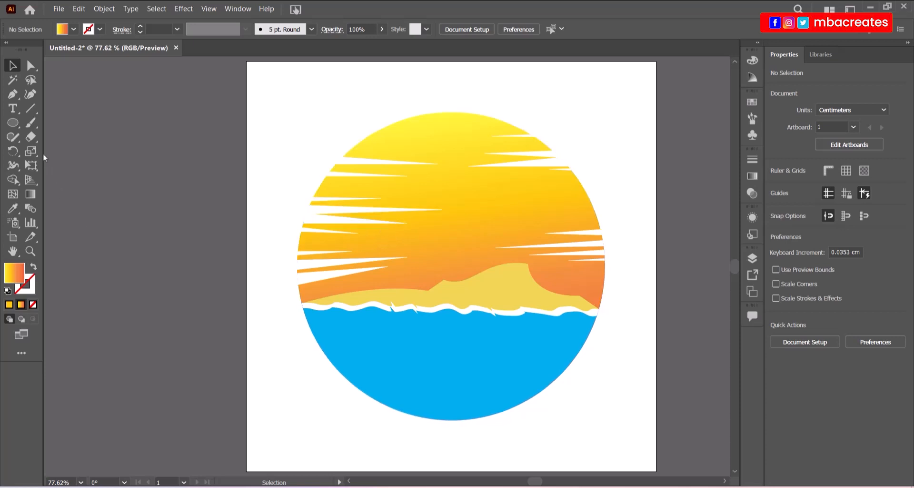
Drag the pointed tips of three white sun streaks to new positions, then deselect.
{"action": "left_click", "coordinate": [31, 65]}
{"action": "left_click", "coordinate": [341, 228]}
{"action": "left_click", "coordinate": [407, 223]}
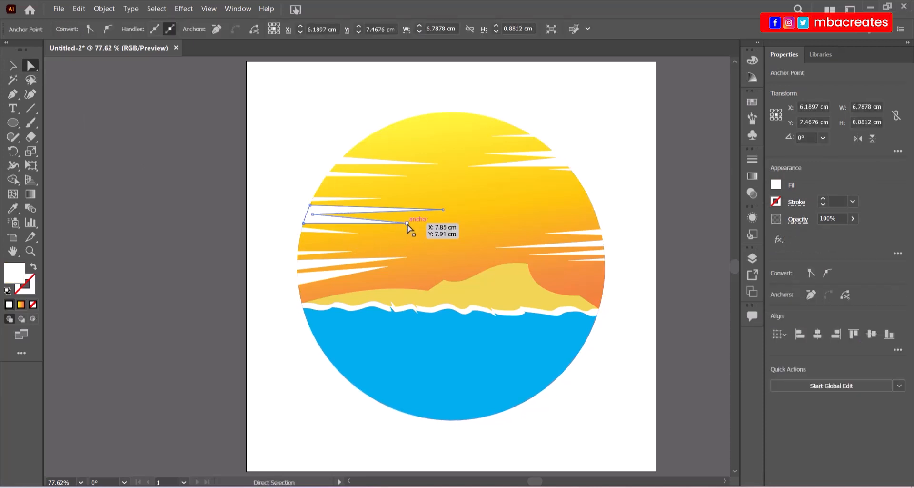
{"action": "mouse_move", "coordinate": [407, 223]}
{"action": "left_mouse_down"}
{"action": "mouse_move", "coordinate": [513, 220]}
{"action": "mouse_move", "coordinate": [424, 221]}
{"action": "mouse_move", "coordinate": [430, 261]}
{"action": "mouse_move", "coordinate": [425, 168]}
{"action": "mouse_move", "coordinate": [425, 222]}
{"action": "left_mouse_up"}
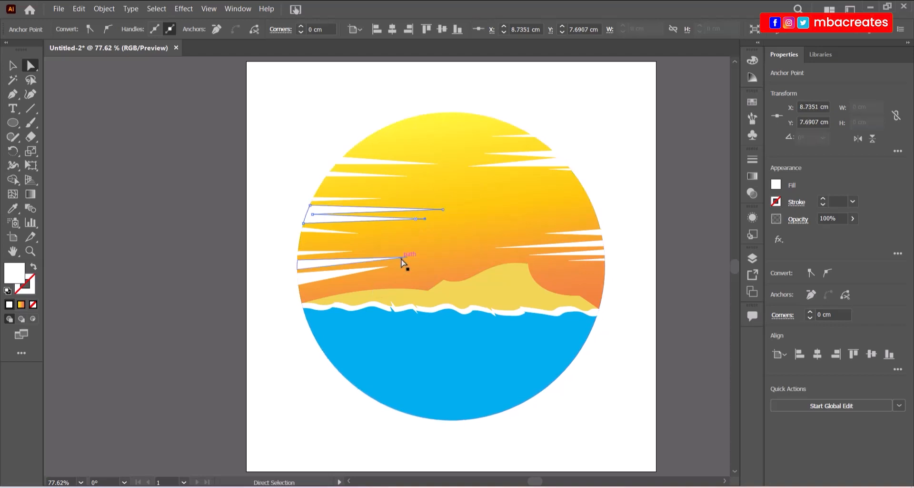
{"action": "left_click_drag", "start_coordinate": [408, 259], "coordinate": [378, 270]}
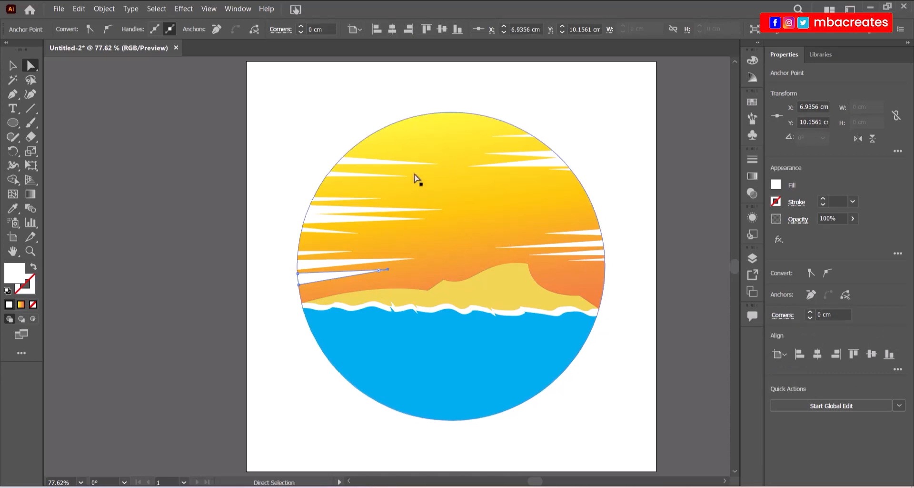
{"action": "left_click_drag", "start_coordinate": [437, 163], "coordinate": [415, 165]}
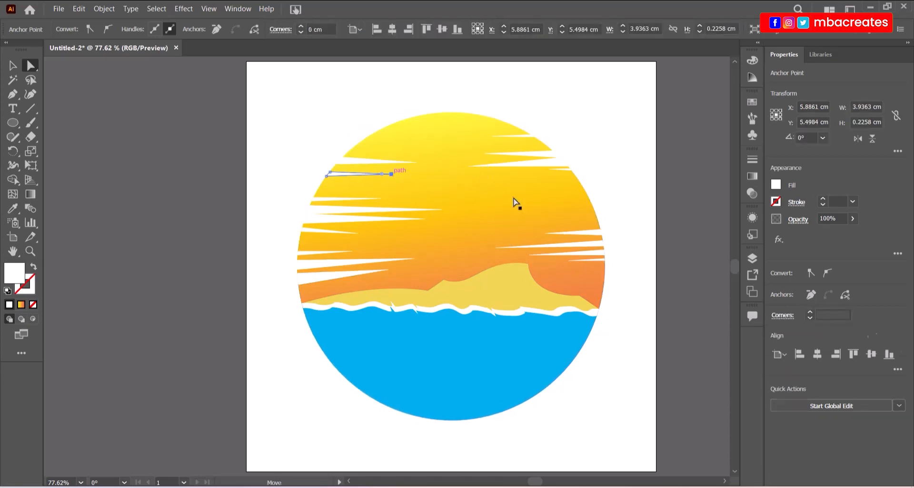
{"action": "key", "text": "v"}
{"action": "left_click", "coordinate": [665, 199]}
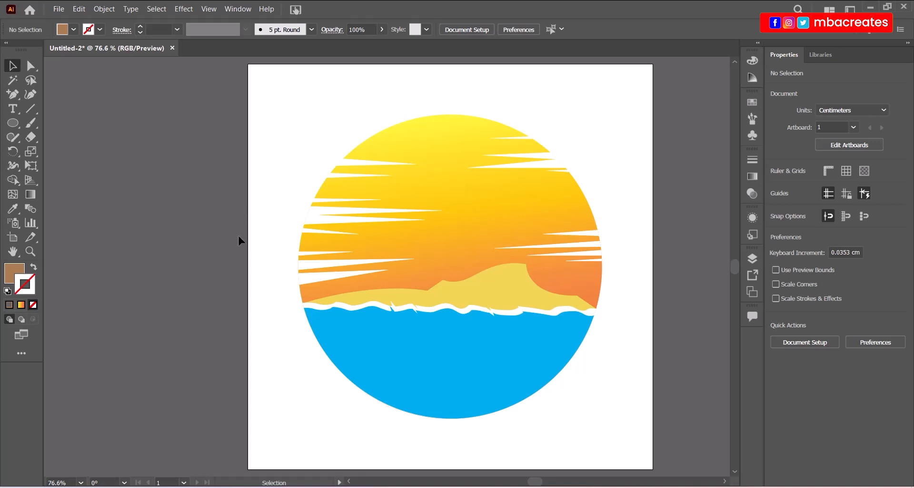
{"action": "left_click", "coordinate": [58, 9]}
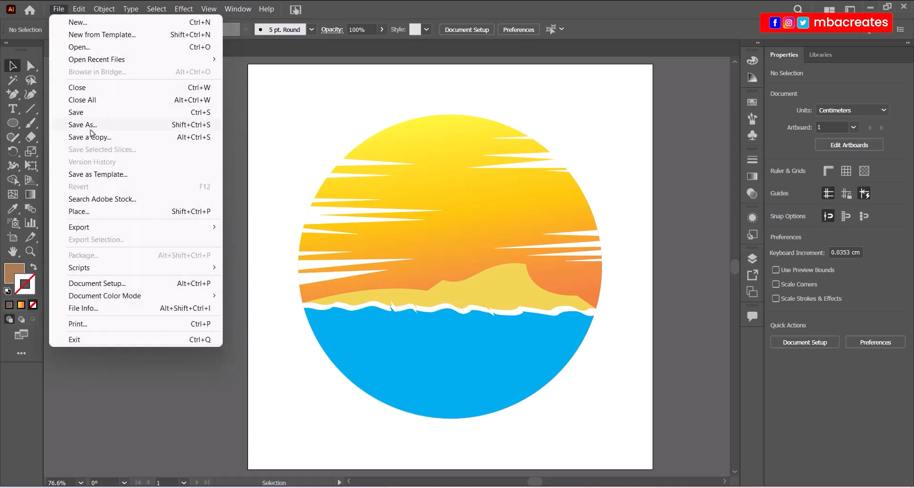
{"action": "left_click", "coordinate": [91, 128]}
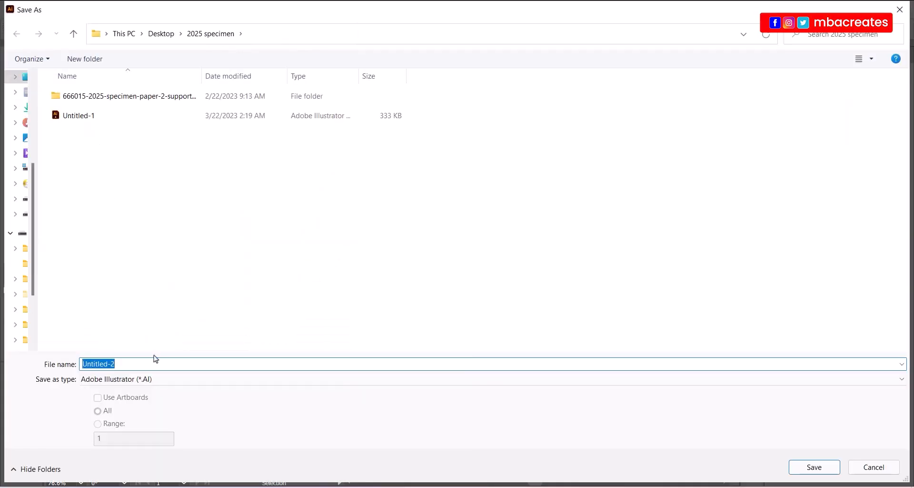
{"action": "type", "text": "isal"}
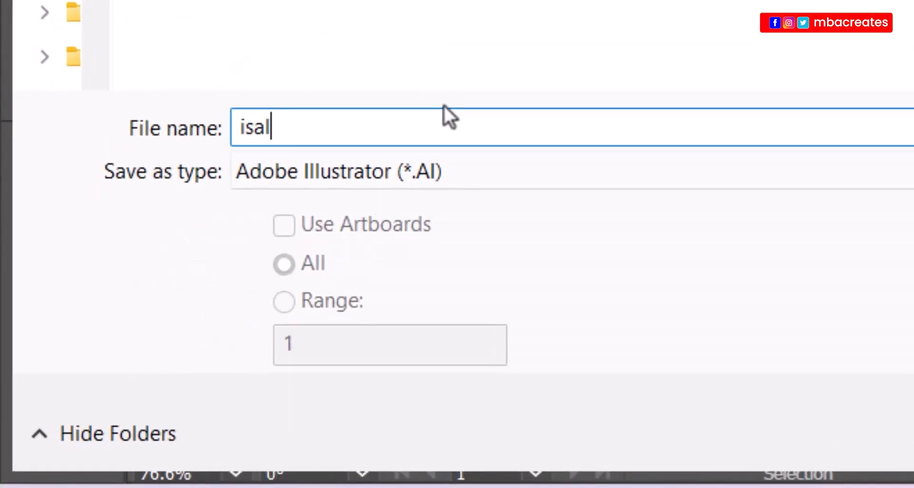
{"action": "key", "text": "BackSpace"}
{"action": "key", "text": "BackSpace"}
{"action": "type", "text": "land"}
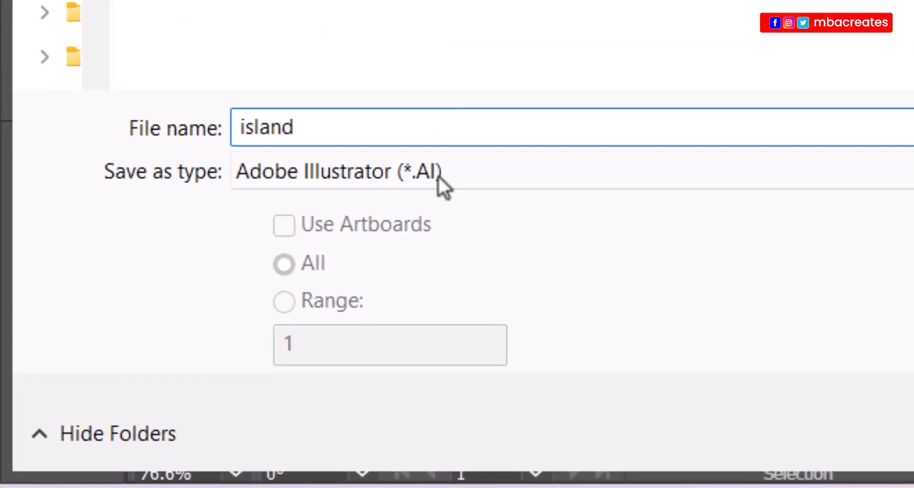
{"action": "left_click", "coordinate": [438, 176]}
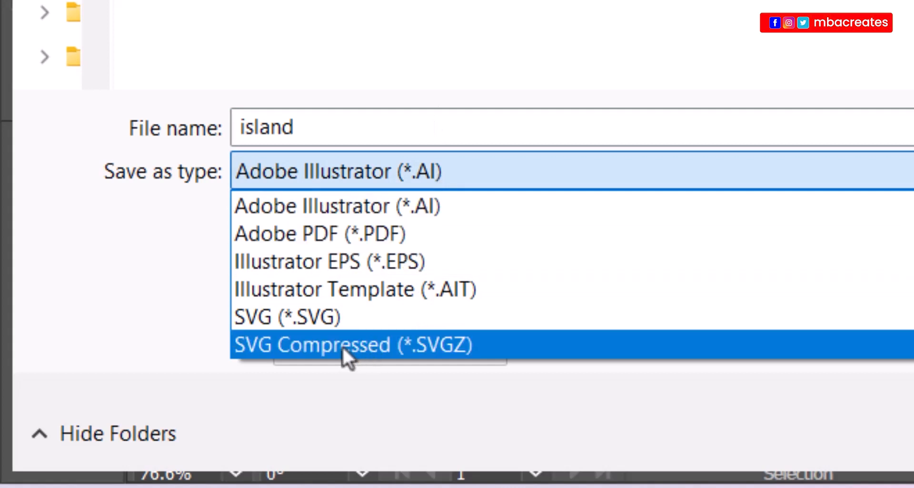
{"action": "left_click", "coordinate": [316, 319]}
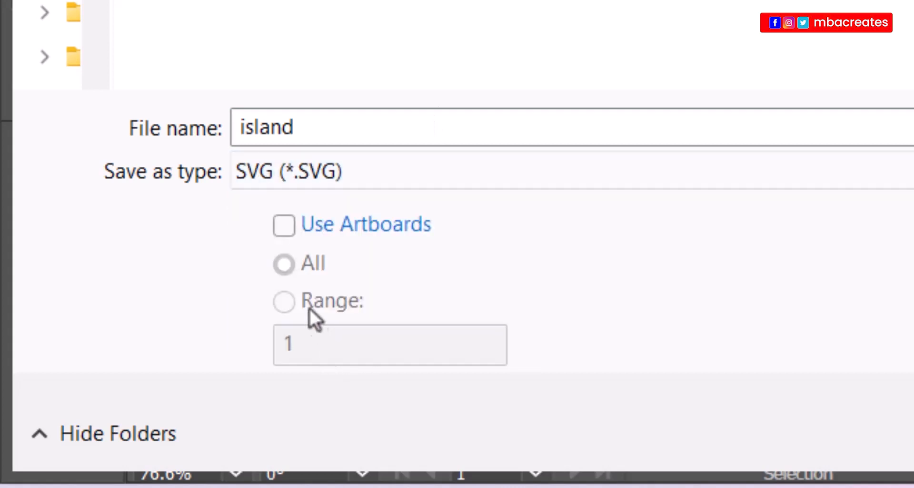
{"action": "left_click", "coordinate": [381, 126]}
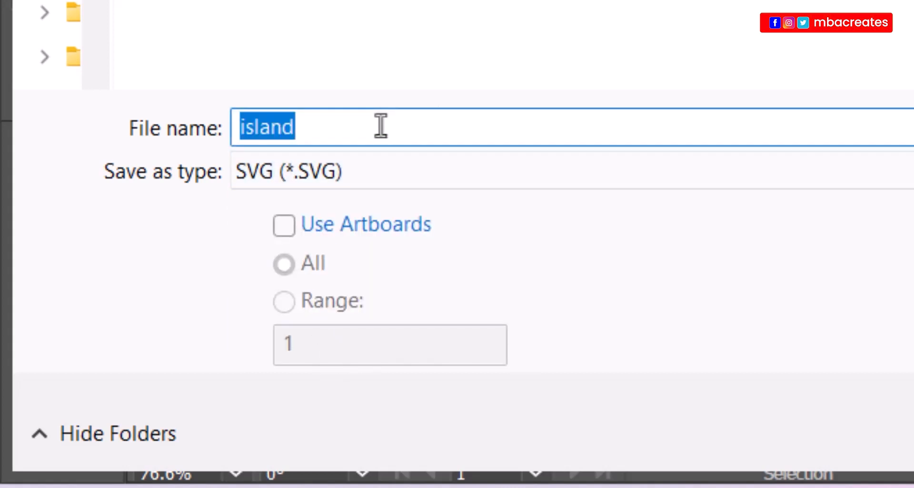
{"action": "left_click", "coordinate": [381, 126]}
{"action": "type", "text": "_"}
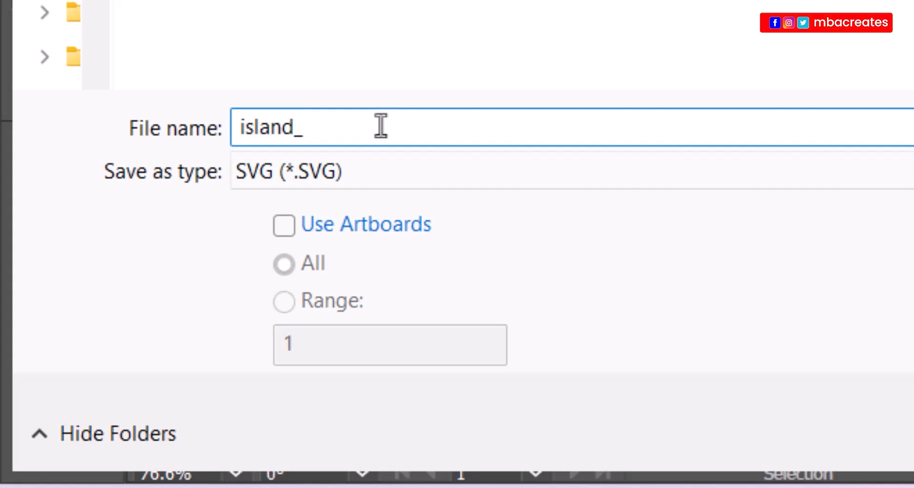
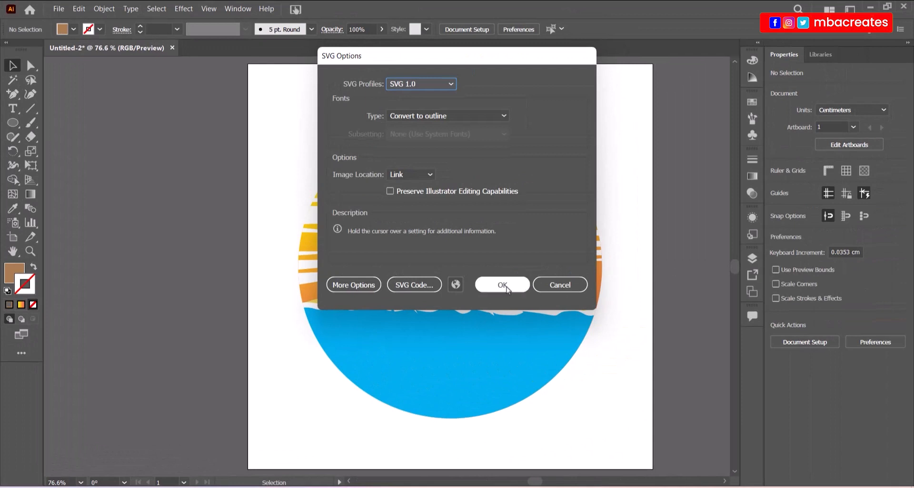
{"action": "left_click", "coordinate": [506, 286]}
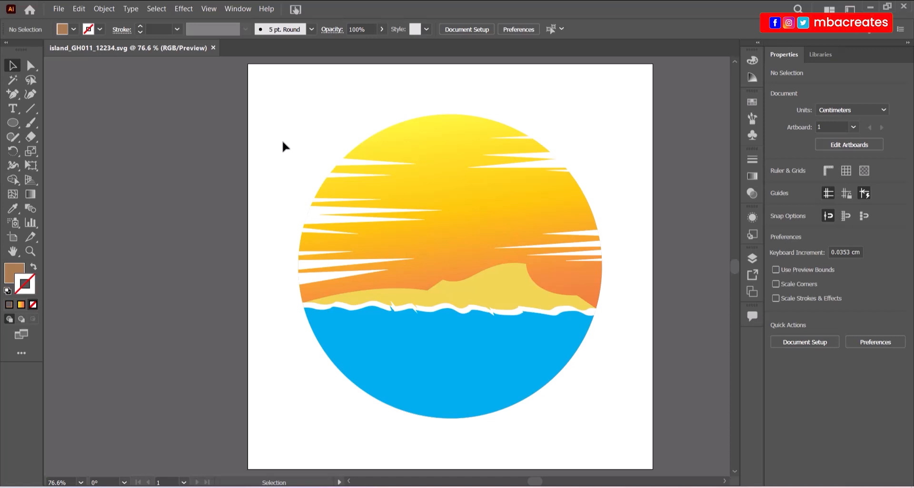
Create a new blank 20 × 20 cm document and select the Pen tool.
{"action": "left_click", "coordinate": [56, 9]}
{"action": "left_click", "coordinate": [62, 22]}
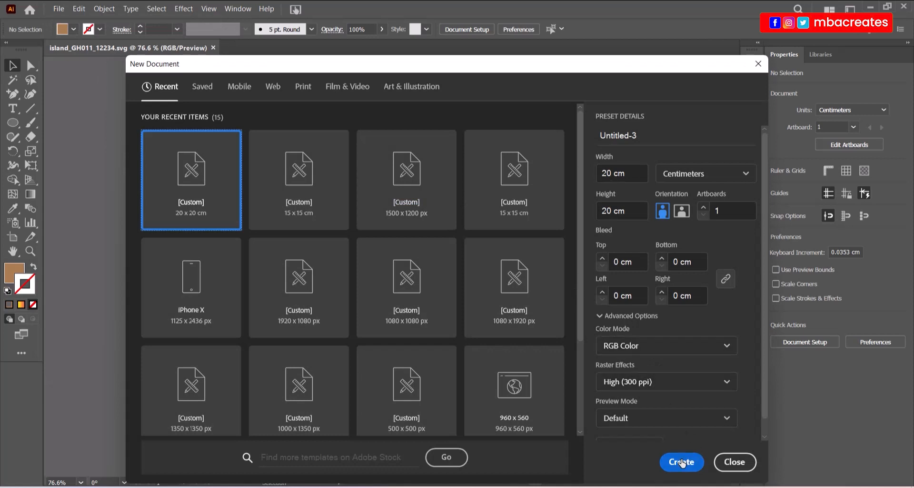
{"action": "left_click", "coordinate": [681, 462]}
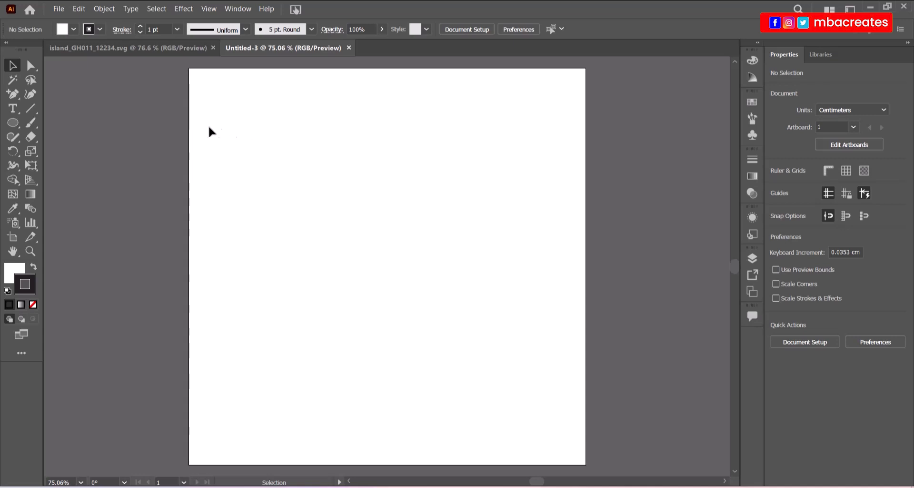
{"action": "left_click", "coordinate": [13, 93]}
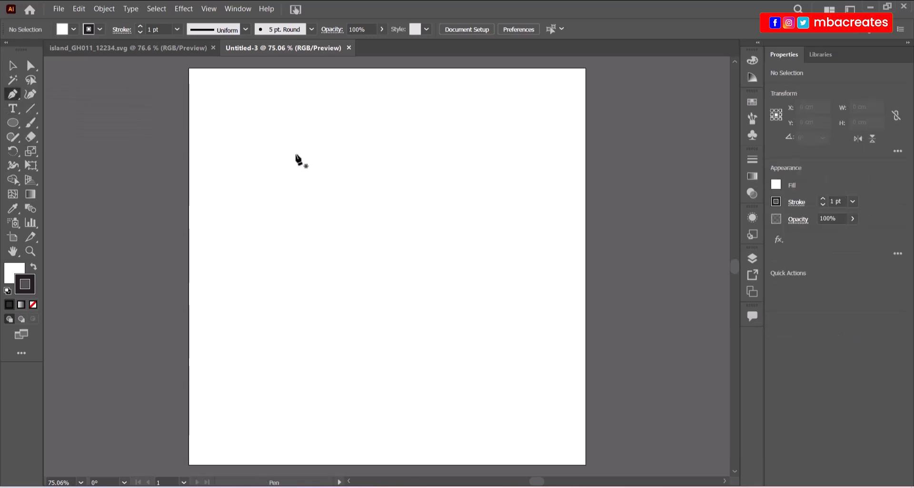
Draw a four-anchor open curve down the page that bends right and then drops.
{"action": "left_click", "coordinate": [320, 168]}
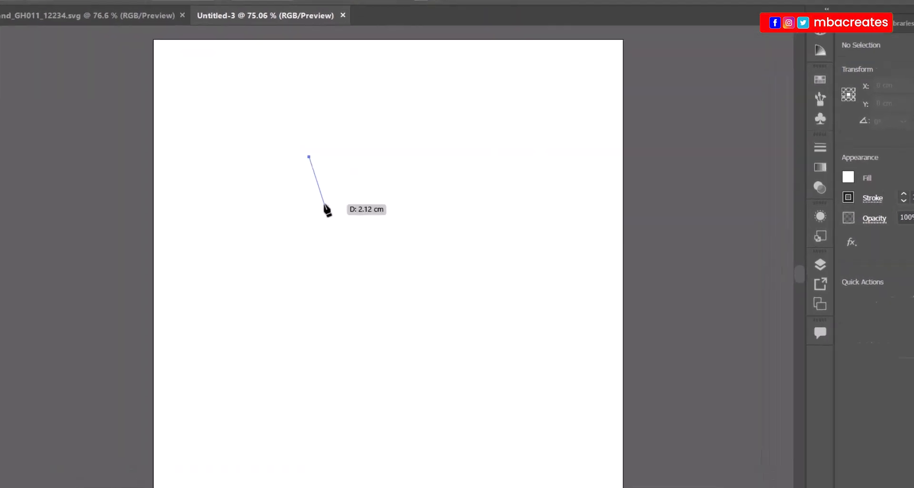
{"action": "mouse_move", "coordinate": [335, 212]}
{"action": "left_mouse_down"}
{"action": "mouse_move", "coordinate": [346, 217]}
{"action": "mouse_move", "coordinate": [321, 208]}
{"action": "left_mouse_up"}
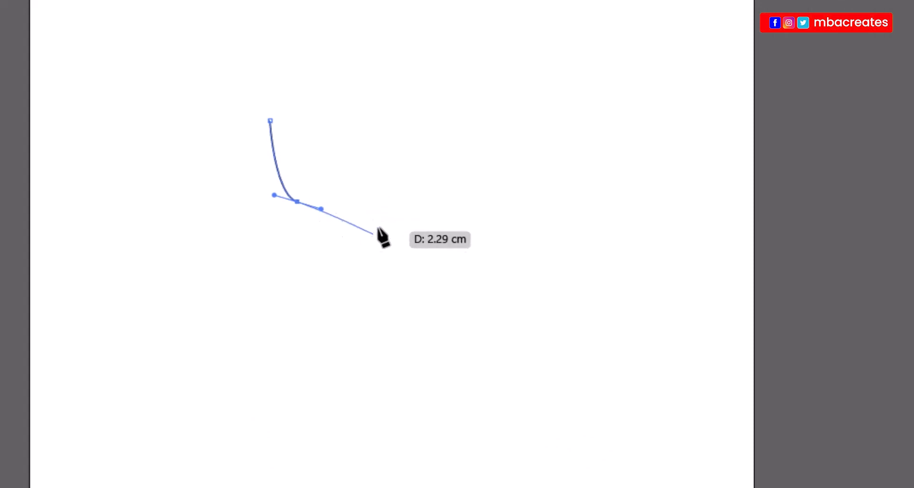
{"action": "left_click_drag", "start_coordinate": [391, 226], "coordinate": [405, 245]}
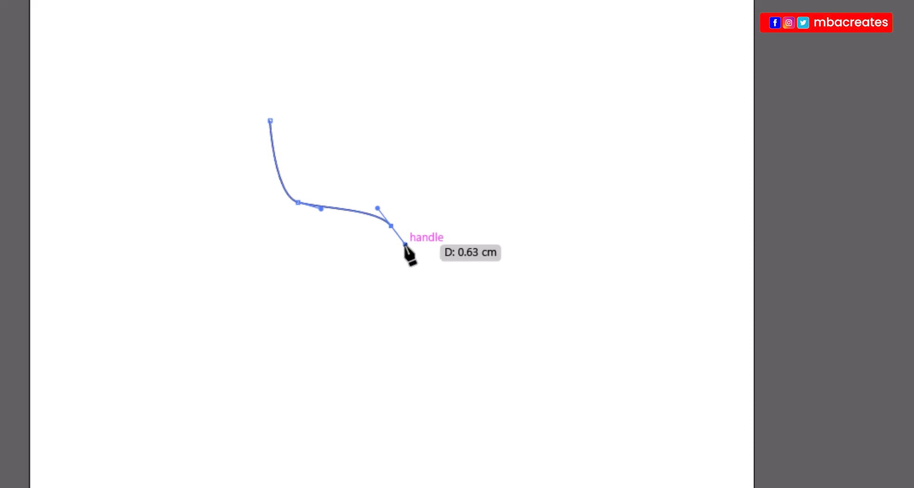
{"action": "left_click", "coordinate": [386, 322]}
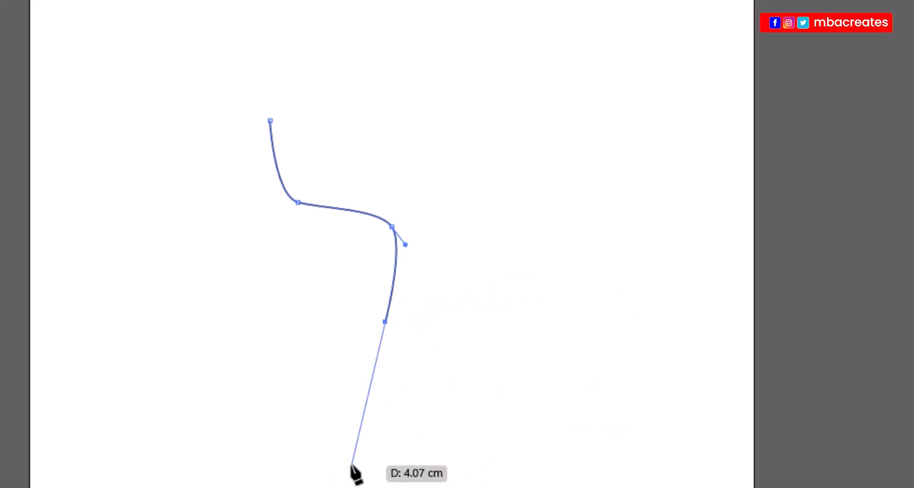
{"action": "key", "text": "Escape"}
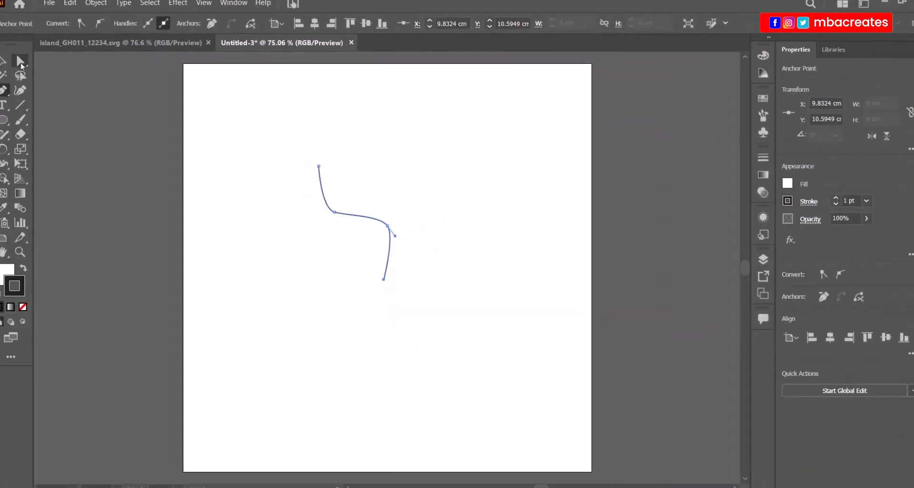
{"action": "left_click", "coordinate": [30, 67]}
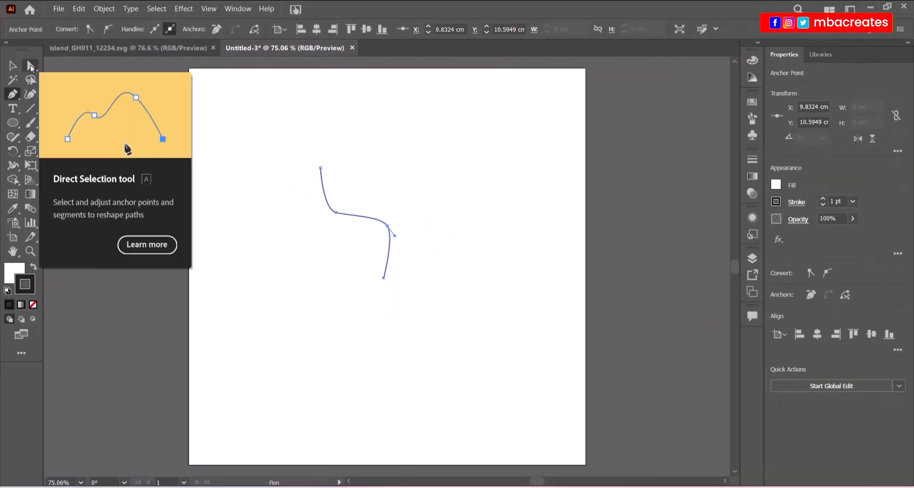
Move the bend and bottom anchors down-left and pull the upper handle to smooth the curve.
{"action": "left_click", "coordinate": [387, 226]}
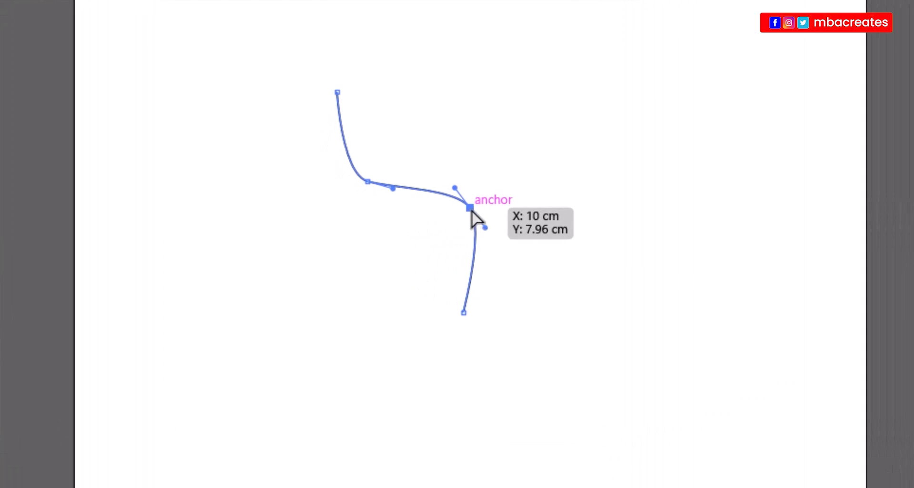
{"action": "left_click_drag", "start_coordinate": [471, 208], "coordinate": [462, 239]}
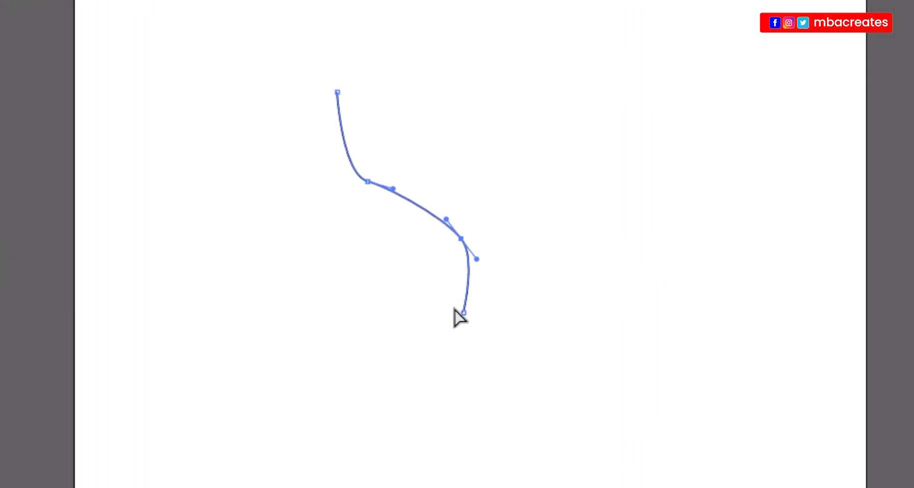
{"action": "left_click_drag", "start_coordinate": [464, 313], "coordinate": [452, 341]}
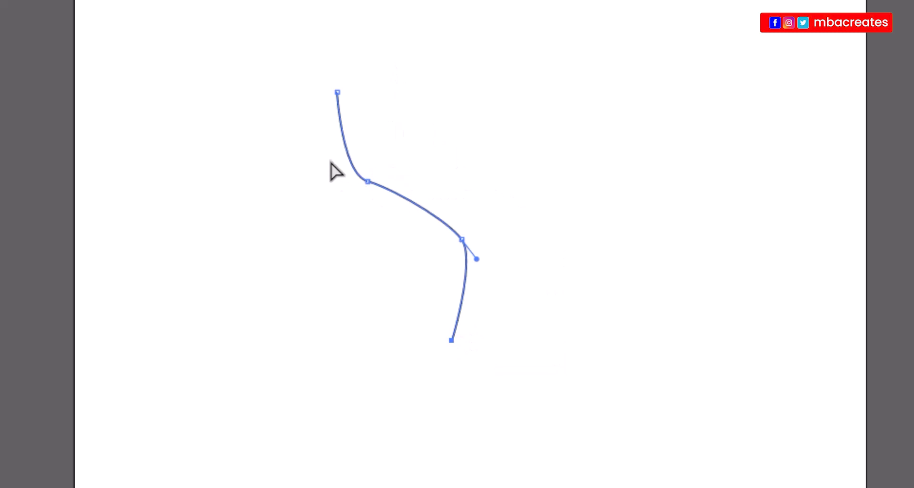
{"action": "left_click", "coordinate": [401, 205]}
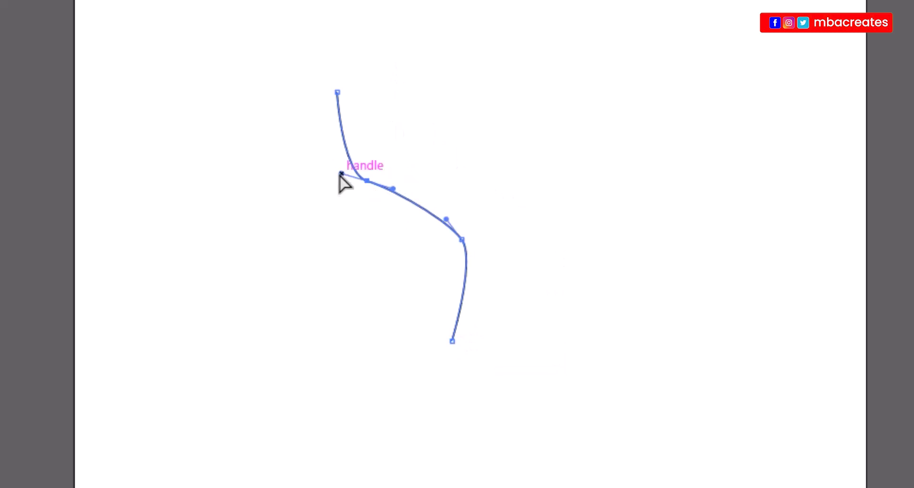
{"action": "left_click_drag", "start_coordinate": [341, 173], "coordinate": [346, 165]}
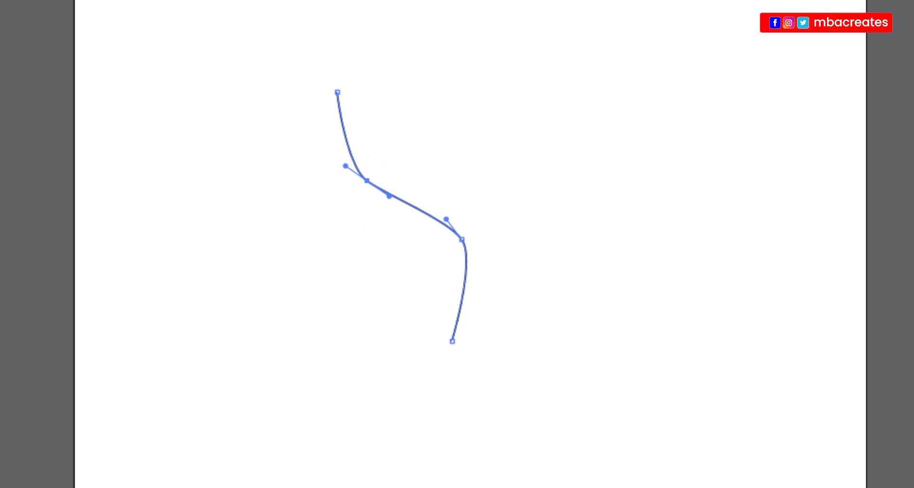
{"action": "key", "text": "v"}
{"action": "left_click", "coordinate": [249, 310]}
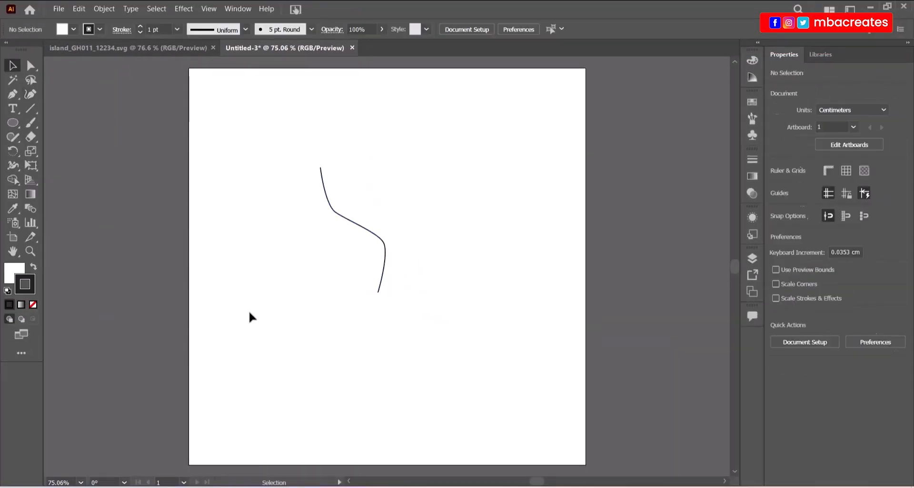
Nudge the lower bend anchor left and the upper anchor up-left, then deselect to review.
{"action": "left_click", "coordinate": [386, 246]}
{"action": "key", "text": "a"}
{"action": "left_click", "coordinate": [384, 241]}
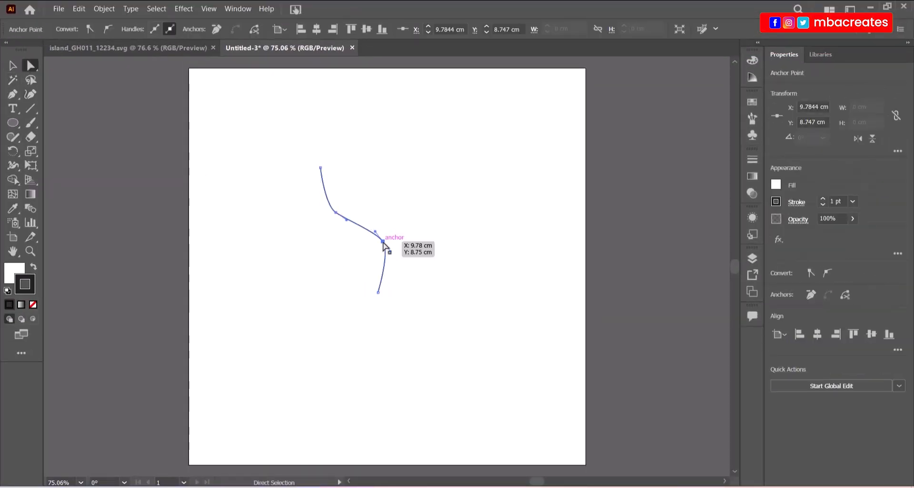
{"action": "left_click_drag", "start_coordinate": [384, 243], "coordinate": [380, 245]}
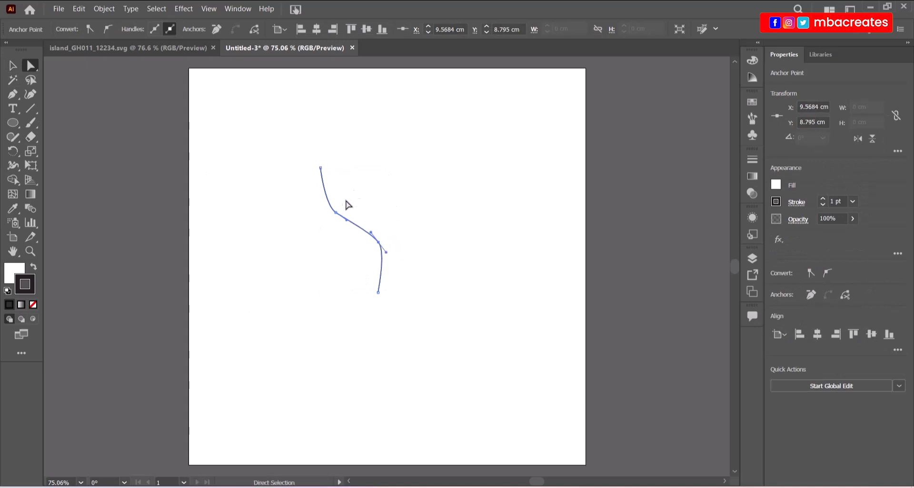
{"action": "left_click", "coordinate": [336, 212]}
{"action": "left_click_drag", "start_coordinate": [336, 212], "coordinate": [332, 205]}
{"action": "key", "text": "v"}
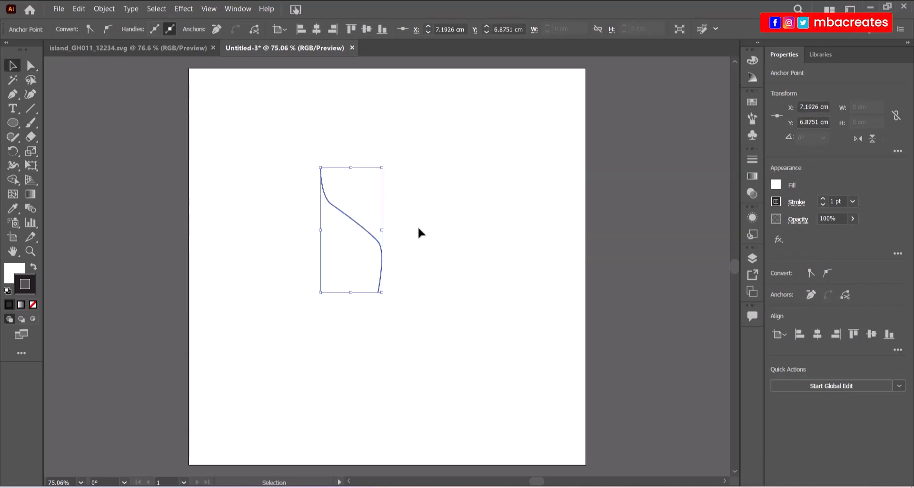
{"action": "left_click", "coordinate": [418, 226]}
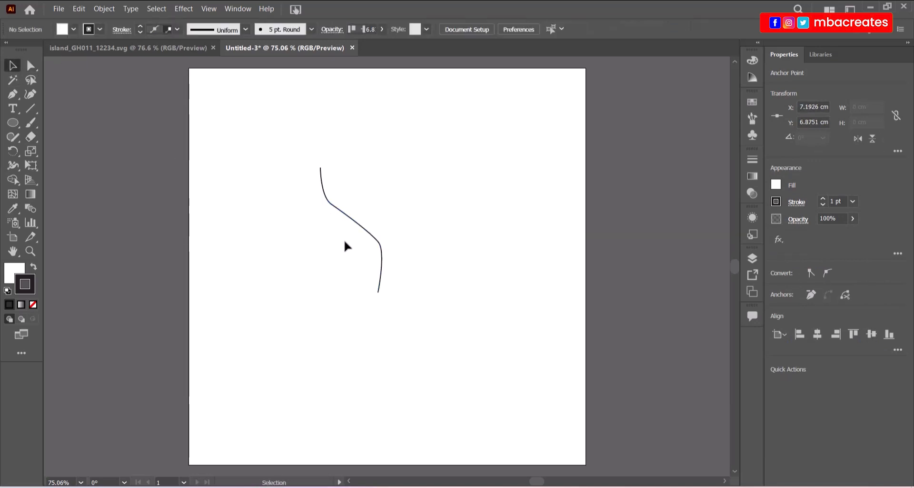
Thicken the trunk curve's stroke weight to 10 pt.
{"action": "left_click", "coordinate": [378, 227]}
{"action": "left_click", "coordinate": [176, 30]}
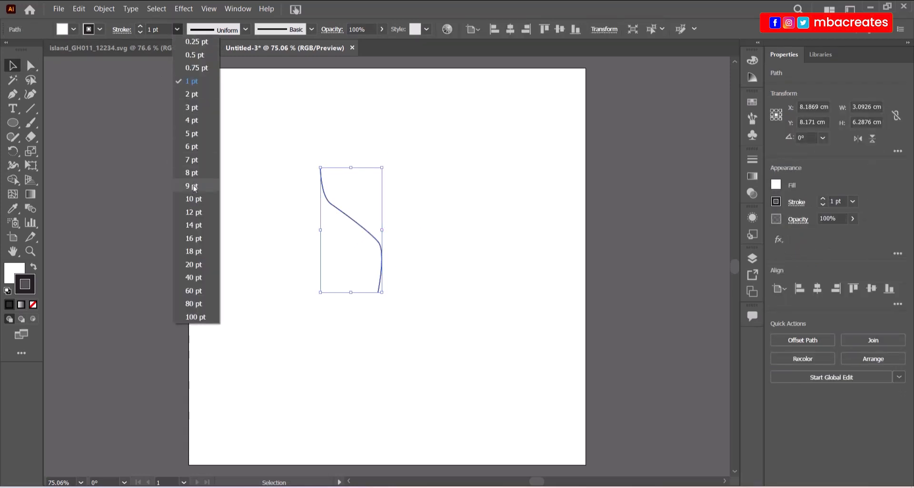
{"action": "left_click", "coordinate": [193, 173]}
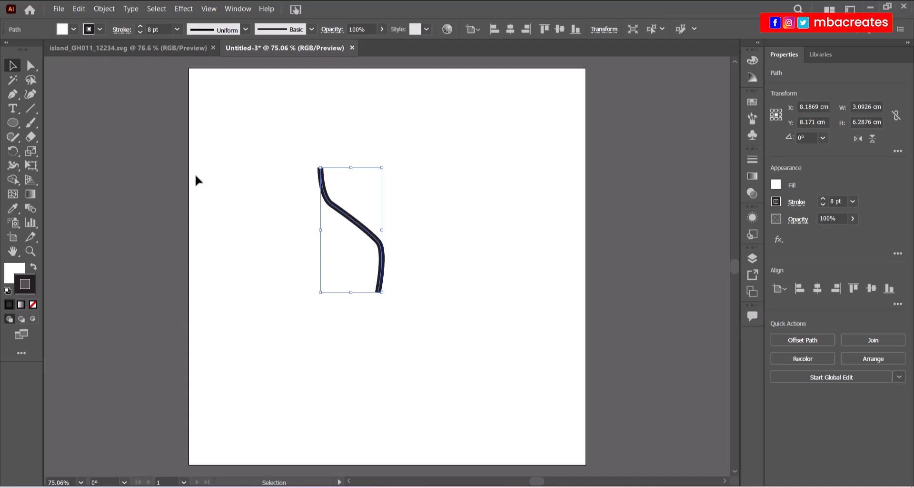
{"action": "left_click", "coordinate": [177, 30]}
{"action": "left_click", "coordinate": [192, 199]}
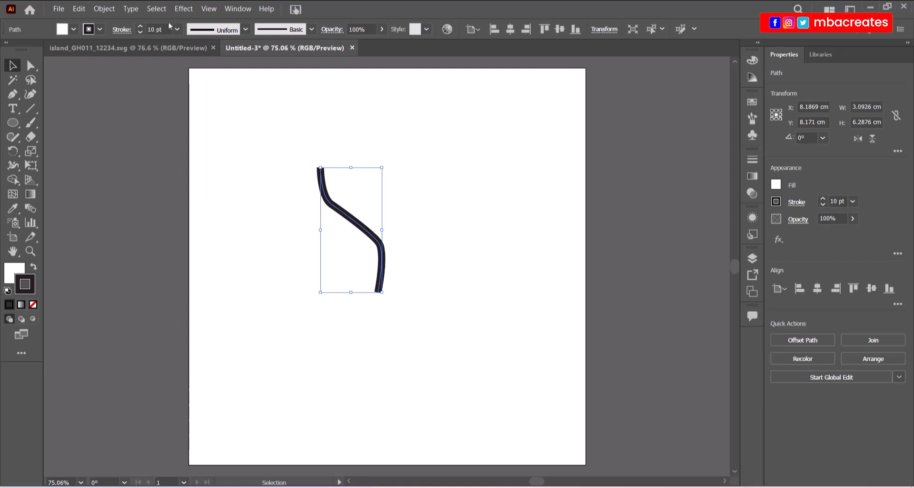
Colour the trunk stroke with a brown swatch, then refine it to light tan #dbb289.
{"action": "left_click", "coordinate": [101, 29]}
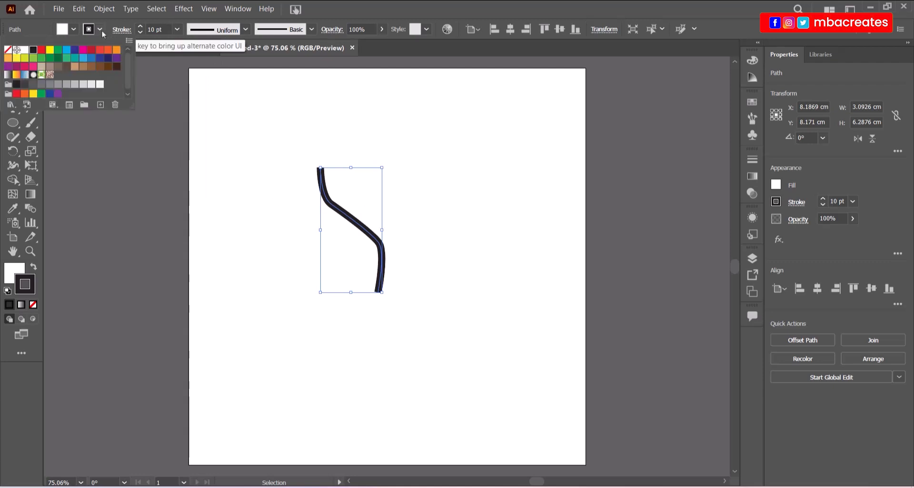
{"action": "left_click", "coordinate": [83, 67]}
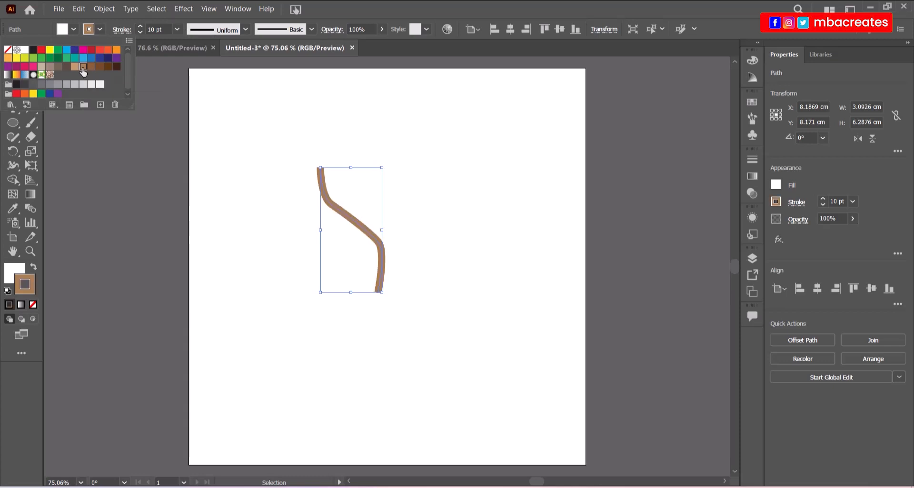
{"action": "left_click", "coordinate": [75, 67]}
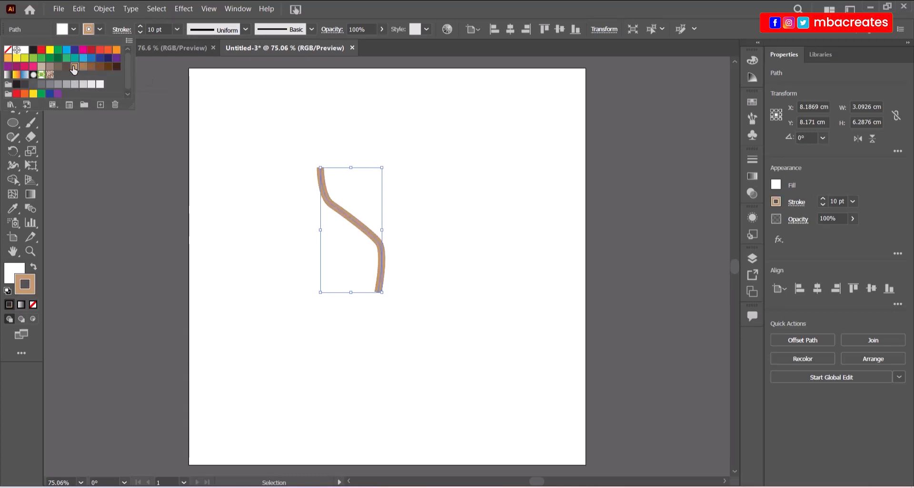
{"action": "left_click", "coordinate": [486, 198]}
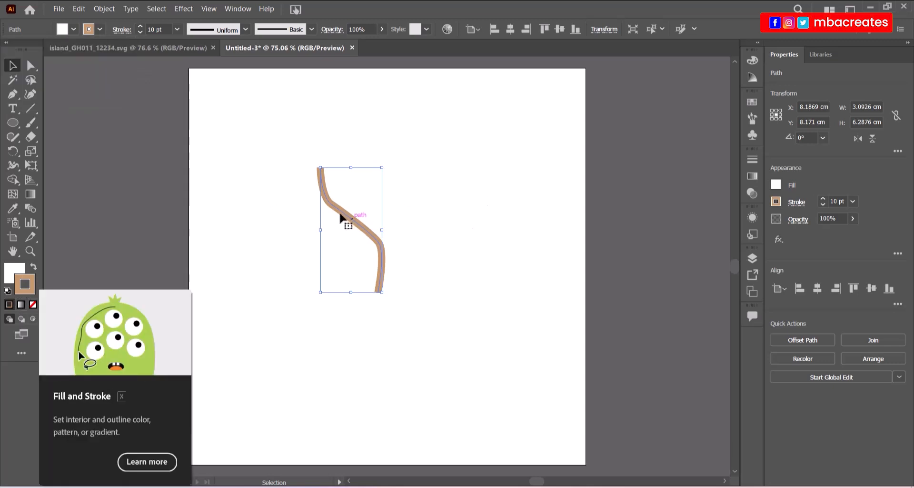
{"action": "left_click", "coordinate": [314, 307]}
{"action": "left_click", "coordinate": [380, 284]}
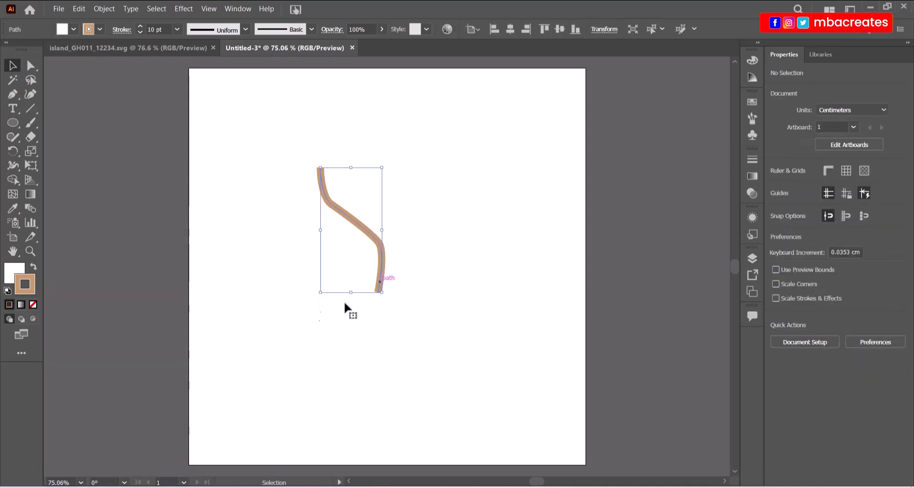
{"action": "double_click", "coordinate": [31, 292]}
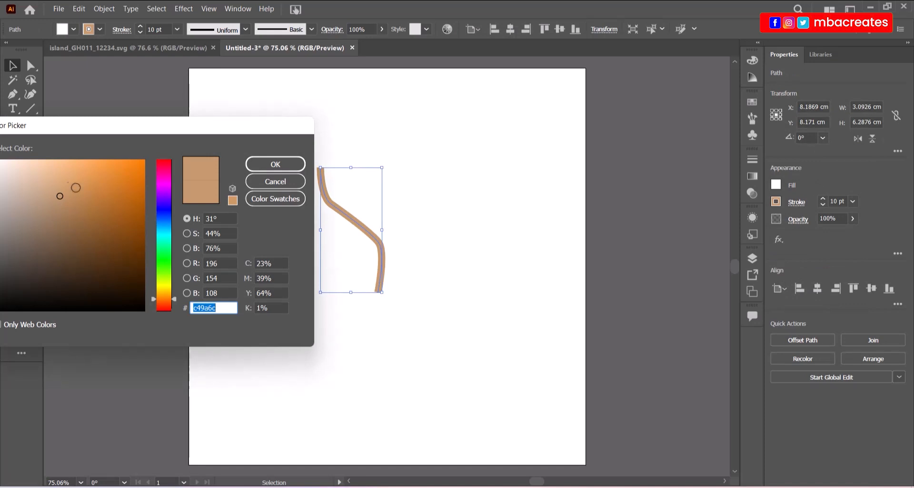
{"action": "left_click", "coordinate": [56, 180]}
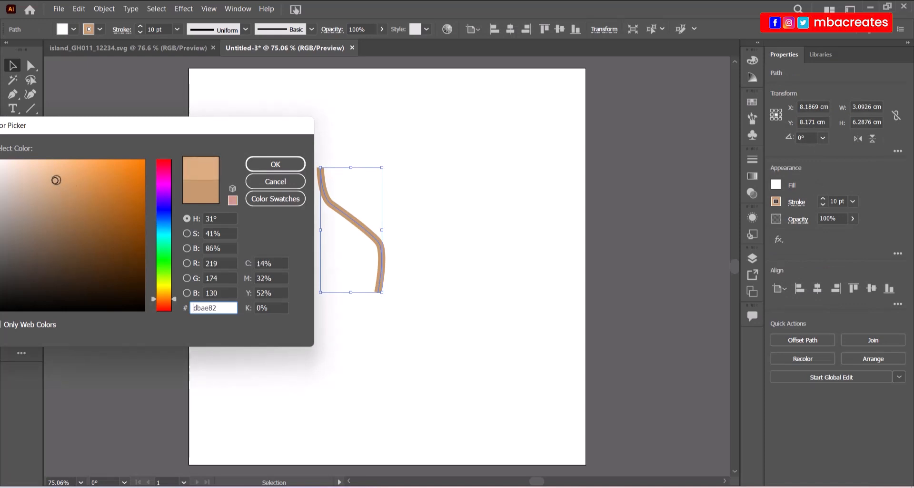
{"action": "left_click_drag", "start_coordinate": [57, 180], "coordinate": [52, 180]}
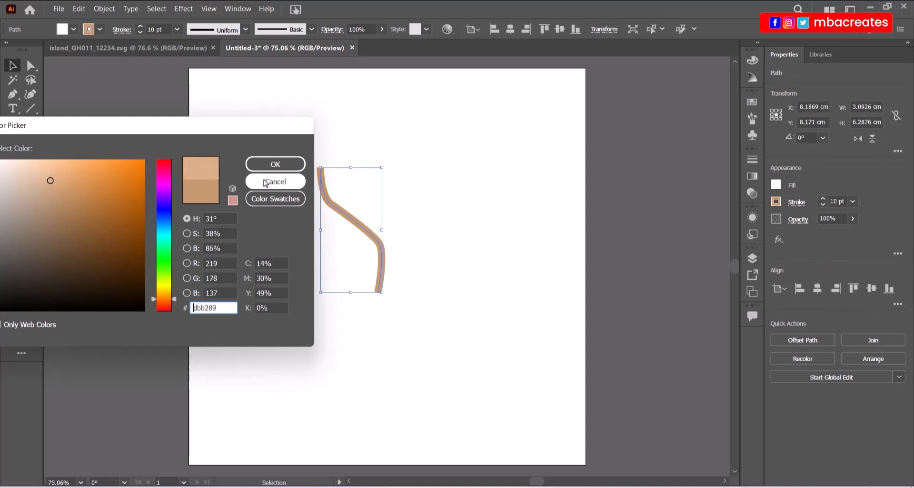
{"action": "left_click", "coordinate": [275, 164]}
{"action": "left_click", "coordinate": [260, 285]}
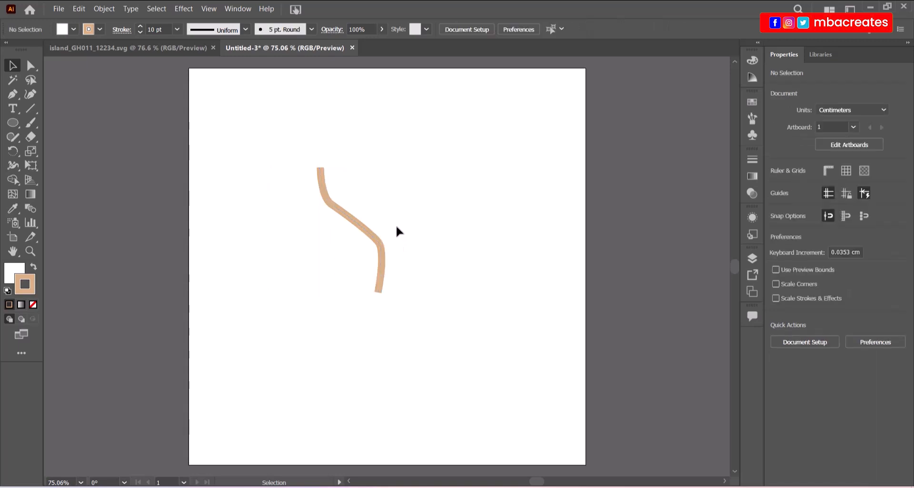
Select the trunk's anchors and adjust the upper anchors to reshape the top curve.
{"action": "left_click", "coordinate": [380, 286]}
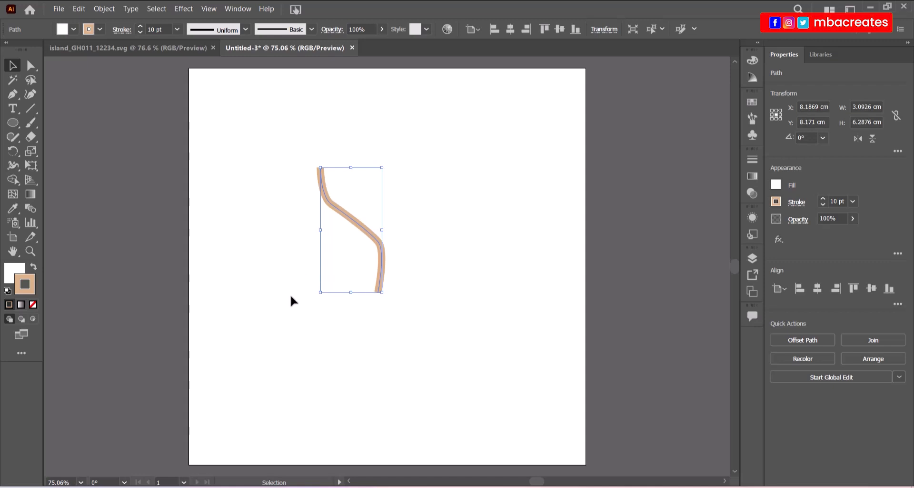
{"action": "left_click", "coordinate": [402, 281]}
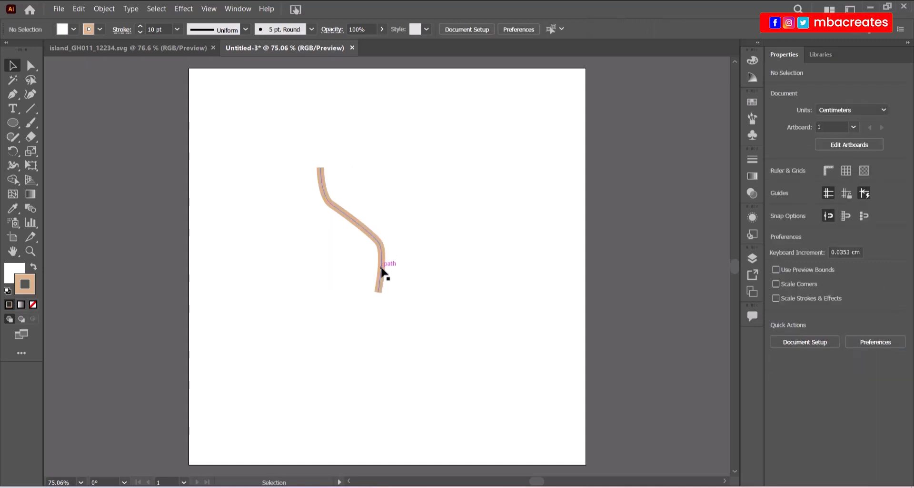
{"action": "left_click", "coordinate": [383, 272]}
{"action": "left_click", "coordinate": [31, 65]}
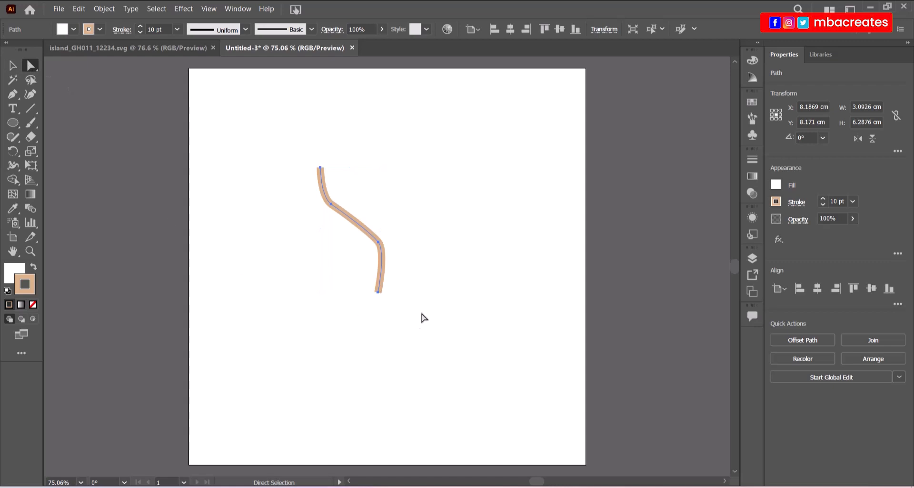
{"action": "left_click_drag", "start_coordinate": [408, 285], "coordinate": [378, 288]}
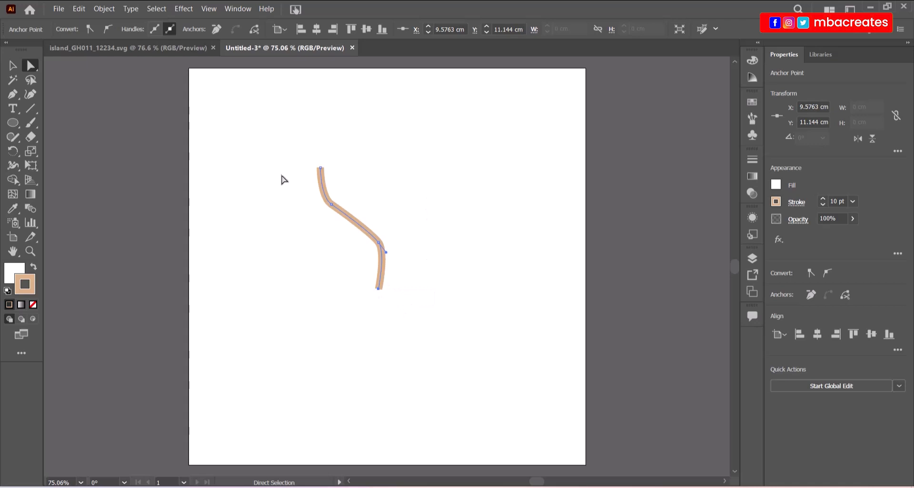
{"action": "left_click_drag", "start_coordinate": [286, 160], "coordinate": [343, 214]}
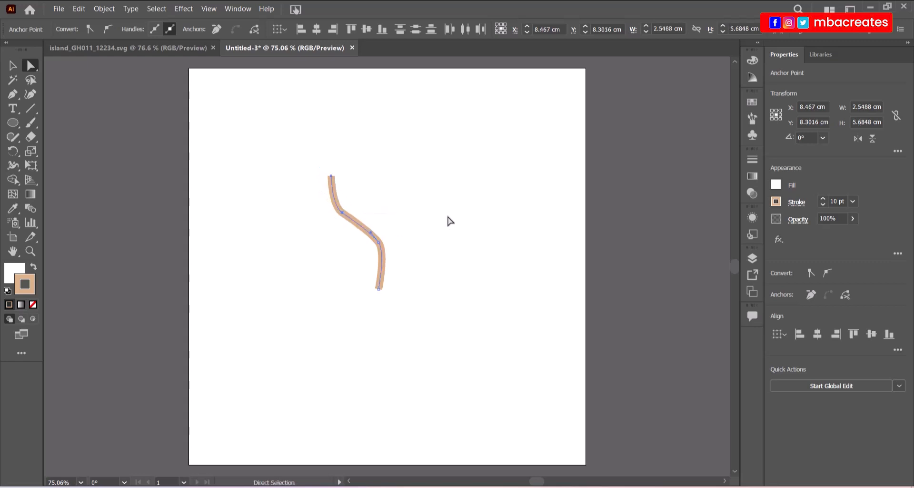
Set the whole trunk path's stroke weight to 12 pt, then deselect.
{"action": "left_click", "coordinate": [12, 65]}
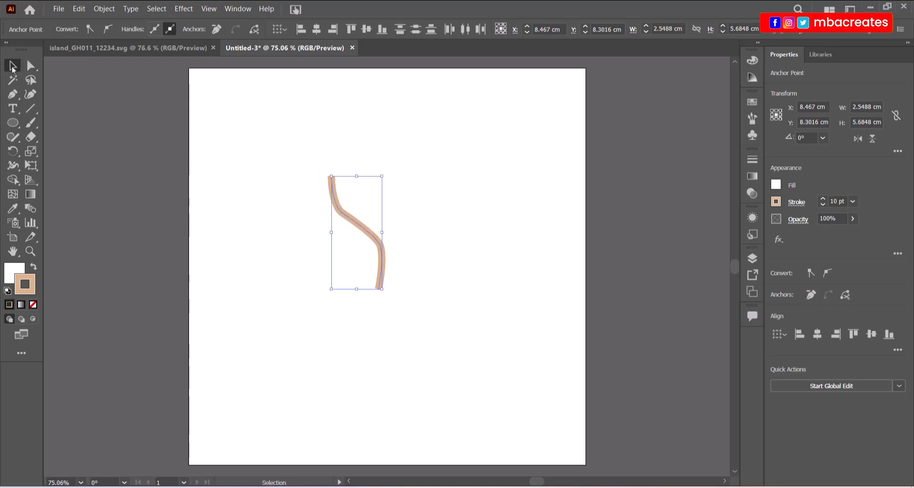
{"action": "left_click", "coordinate": [300, 298]}
{"action": "left_click", "coordinate": [381, 288]}
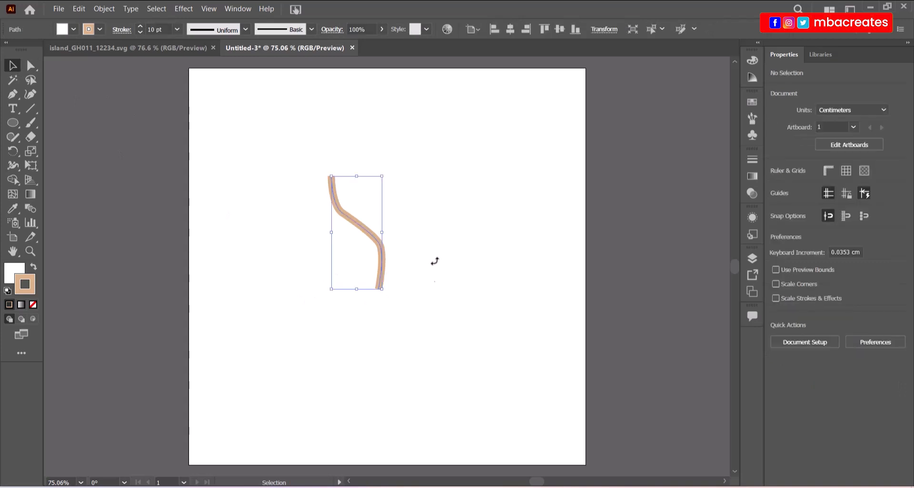
{"action": "left_click", "coordinate": [177, 29]}
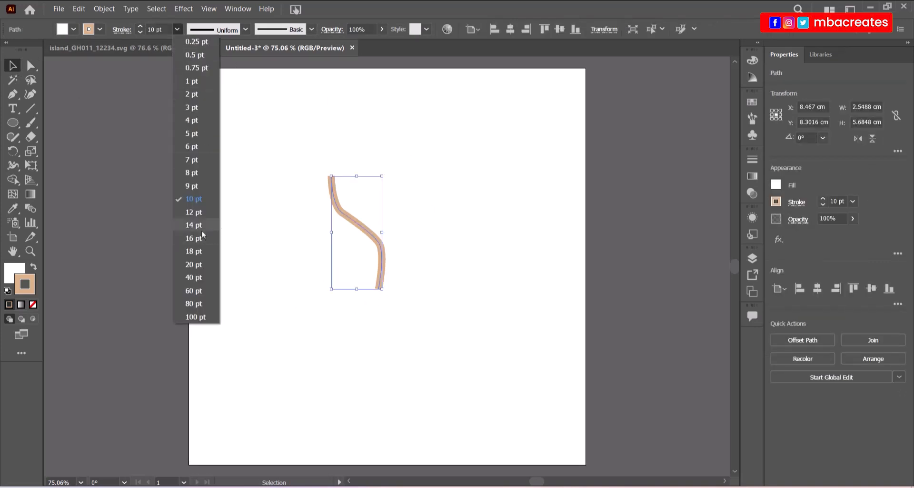
{"action": "left_click", "coordinate": [196, 213]}
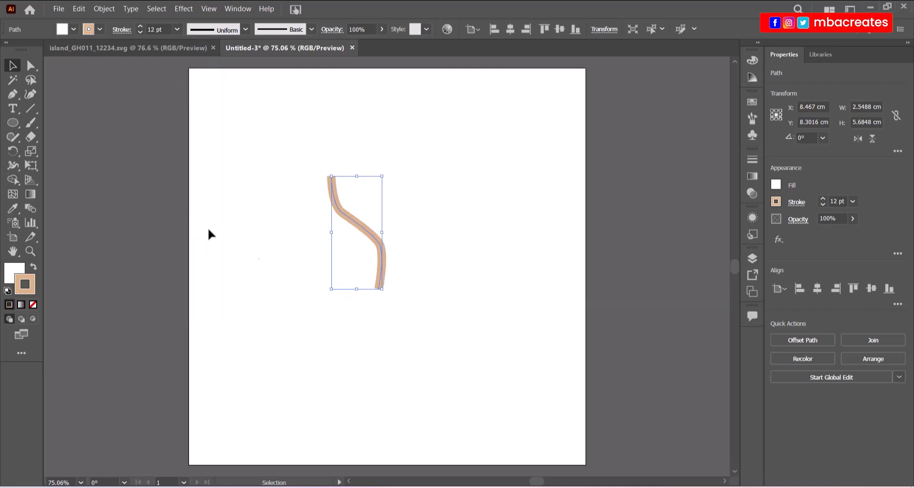
{"action": "left_click", "coordinate": [279, 275]}
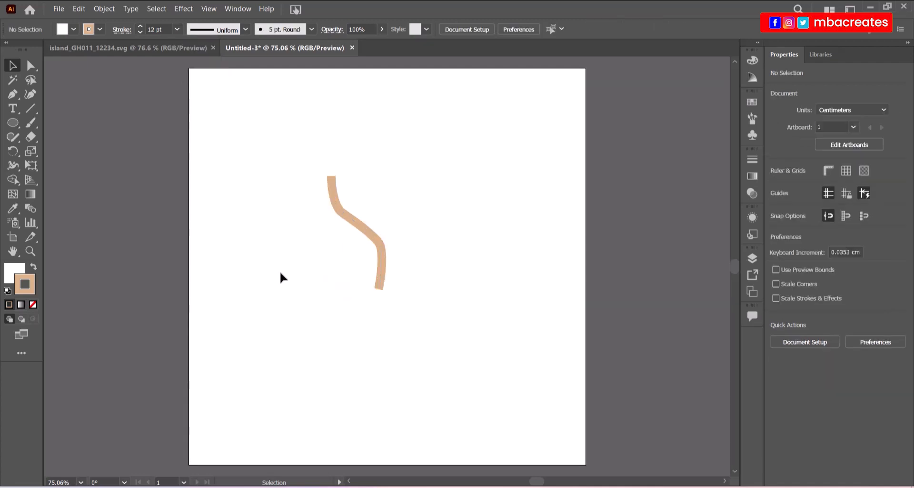
Zoom to 200% and expand the trunk stroke with Object > Expand, Fill and Stroke checked.
{"action": "key", "text": "ctrl+plus"}
{"action": "key", "text": "ctrl+plus"}
{"action": "key", "text": "ctrl+plus"}
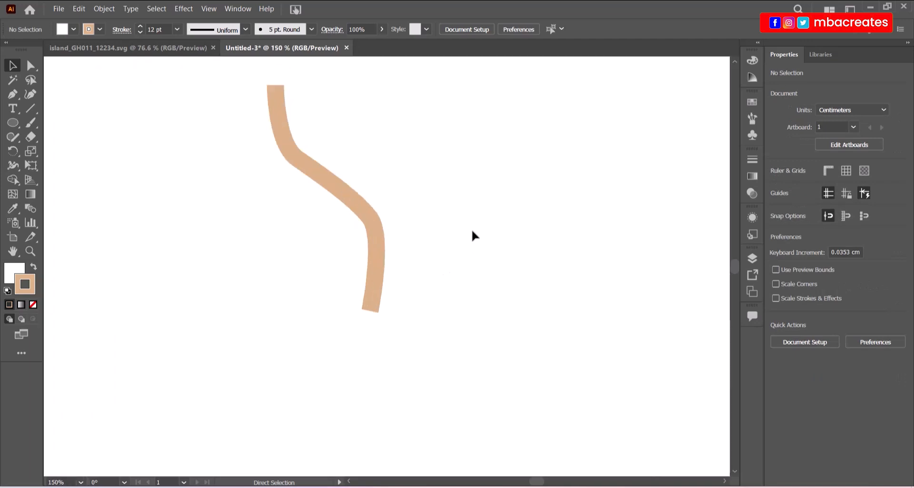
{"action": "scroll", "coordinate": [473, 235], "scroll_direction": "up", "scroll_amount": 4}
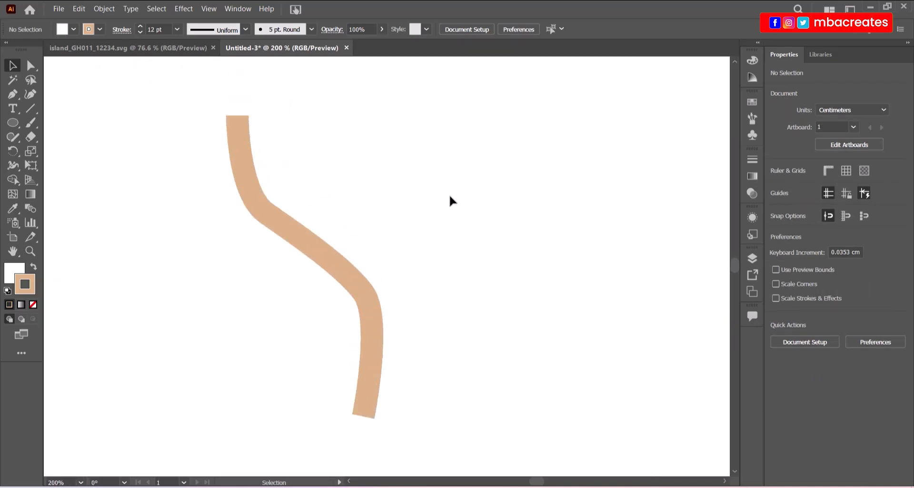
{"action": "left_click", "coordinate": [372, 325]}
{"action": "left_click", "coordinate": [104, 9]}
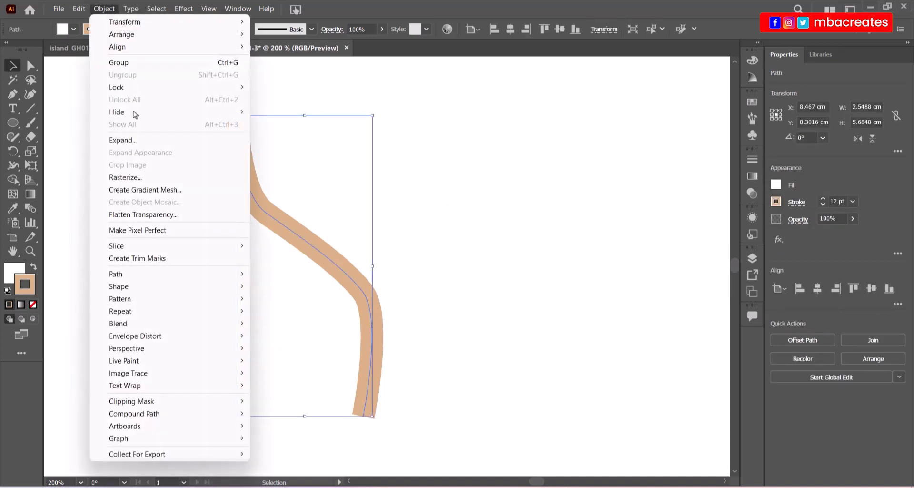
{"action": "left_click", "coordinate": [123, 140]}
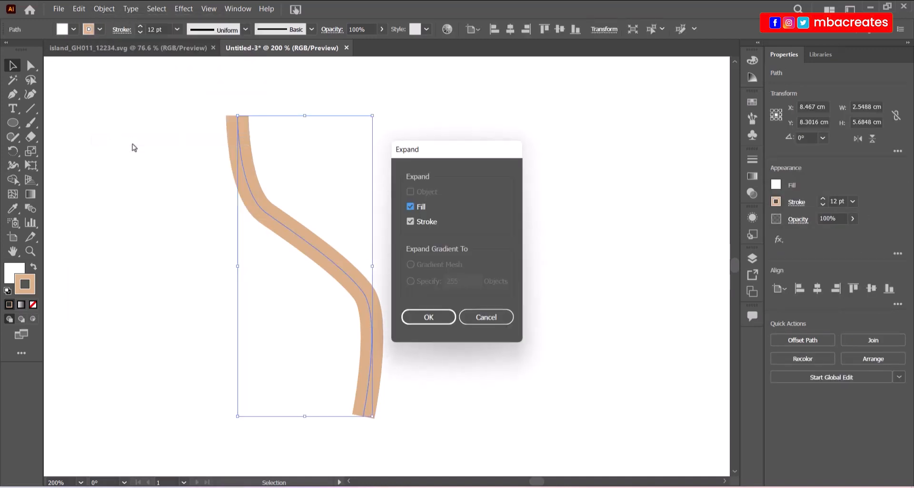
{"action": "left_click", "coordinate": [410, 316]}
{"action": "left_click", "coordinate": [387, 338]}
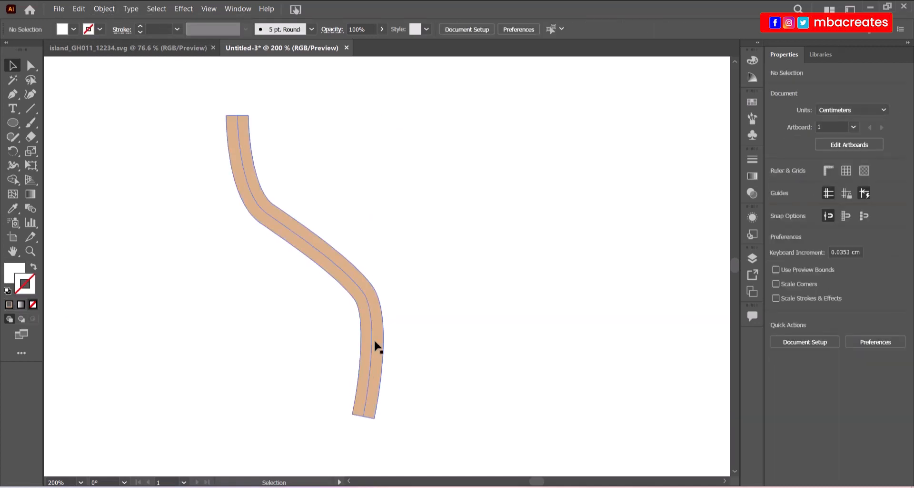
Inspect the expanded trunk group by reselecting and deselecting it.
{"action": "left_click", "coordinate": [444, 319]}
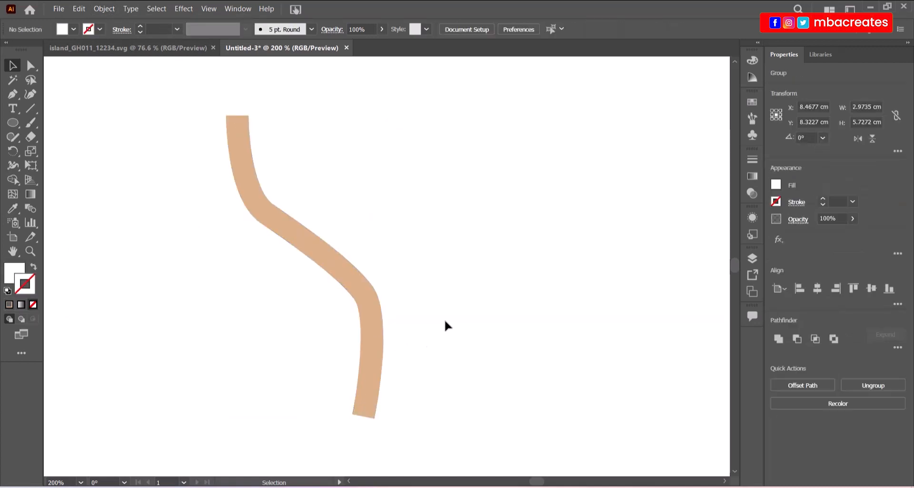
{"action": "left_click", "coordinate": [378, 340]}
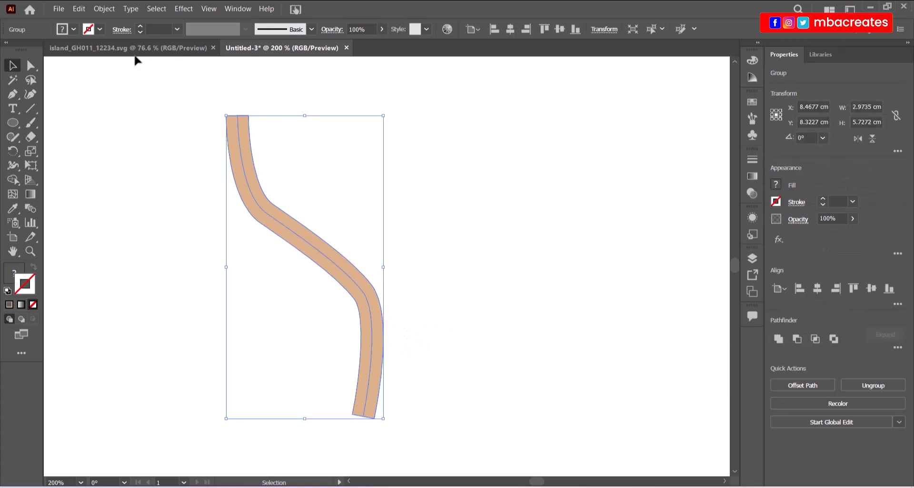
{"action": "left_click", "coordinate": [103, 9]}
{"action": "left_click", "coordinate": [122, 140]}
{"action": "left_click", "coordinate": [400, 310]}
{"action": "left_click", "coordinate": [380, 316]}
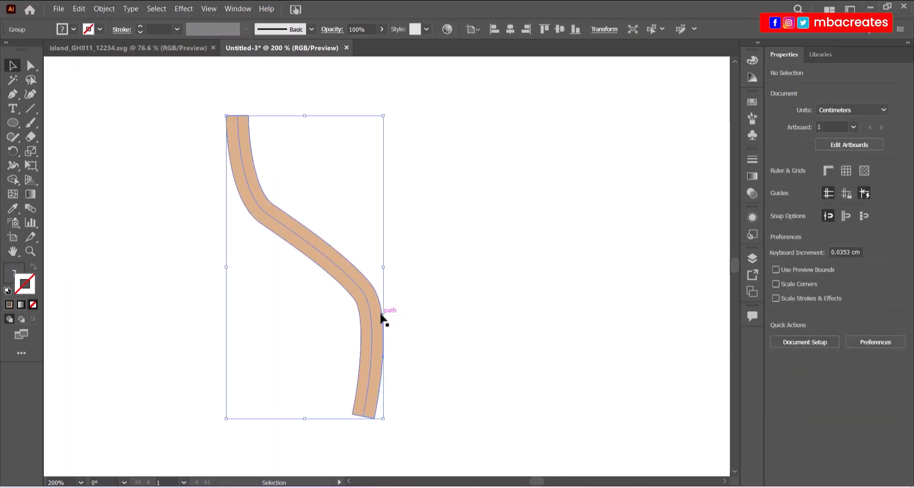
{"action": "left_click", "coordinate": [429, 284]}
{"action": "key", "text": "a"}
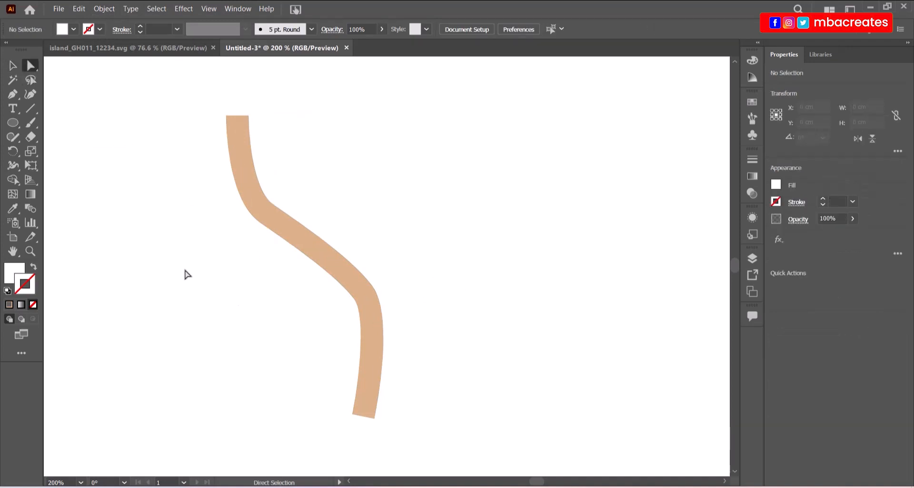
Pull the expanded trunk's bottom-left corner anchor outward and downward.
{"action": "left_click", "coordinate": [335, 268]}
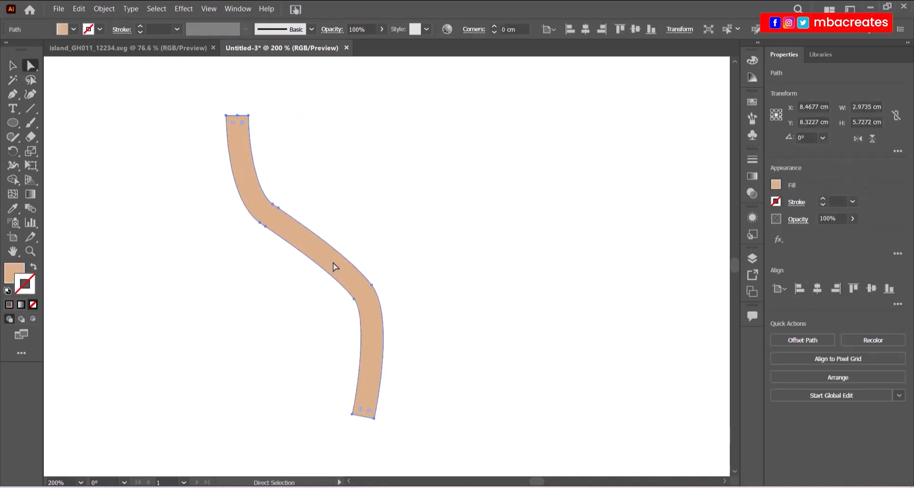
{"action": "left_click", "coordinate": [351, 414]}
{"action": "left_click_drag", "start_coordinate": [351, 415], "coordinate": [347, 431]}
{"action": "left_click_drag", "start_coordinate": [345, 430], "coordinate": [346, 430]}
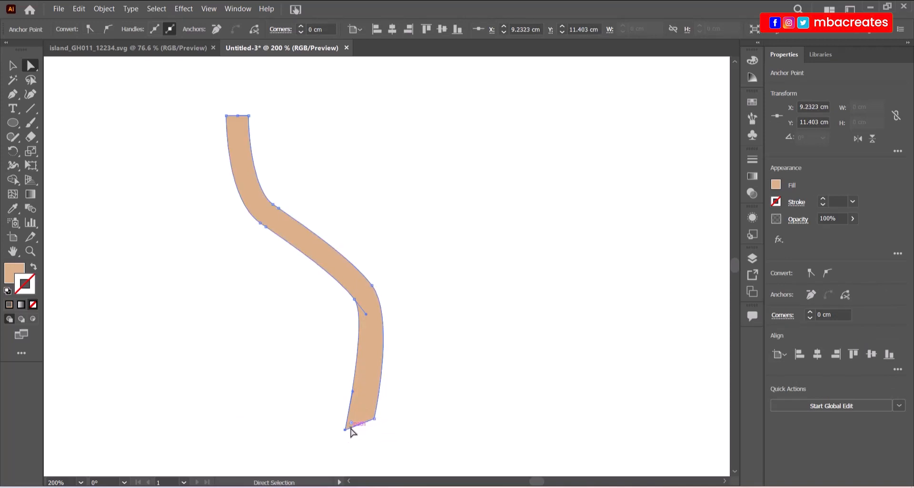
Add an anchor point on the trunk's bottom edge and convert it to smooth.
{"action": "left_click", "coordinate": [13, 94]}
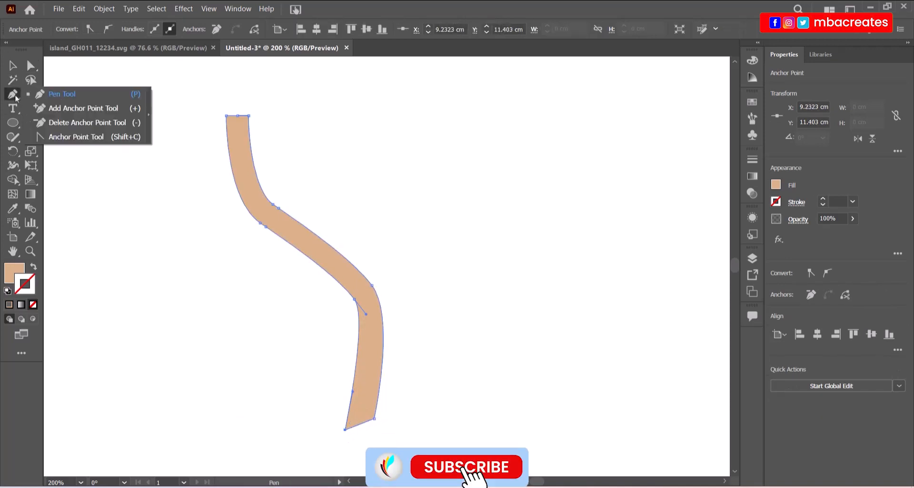
{"action": "left_click", "coordinate": [58, 108]}
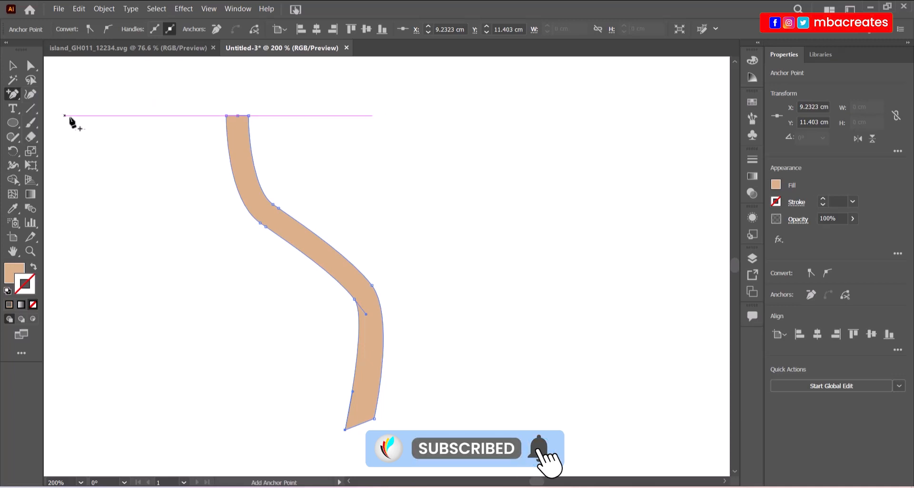
{"action": "left_click", "coordinate": [362, 423]}
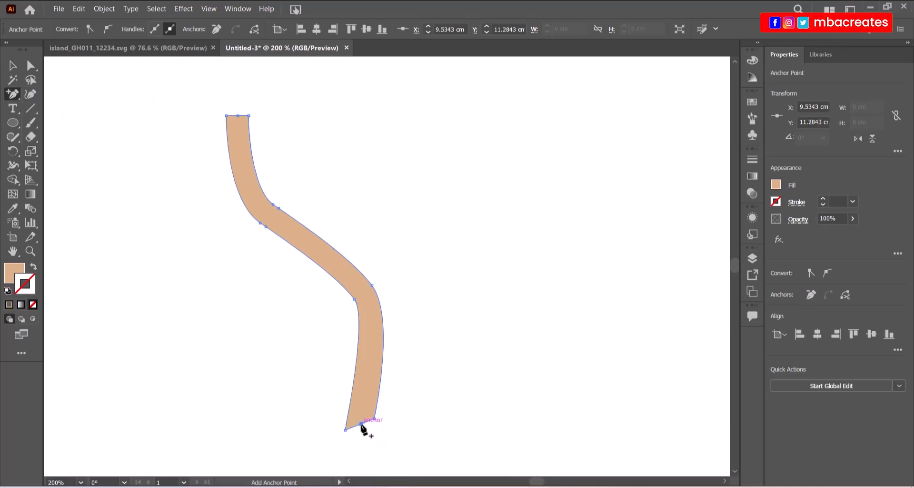
{"action": "left_click", "coordinate": [109, 30]}
{"action": "left_click", "coordinate": [29, 66]}
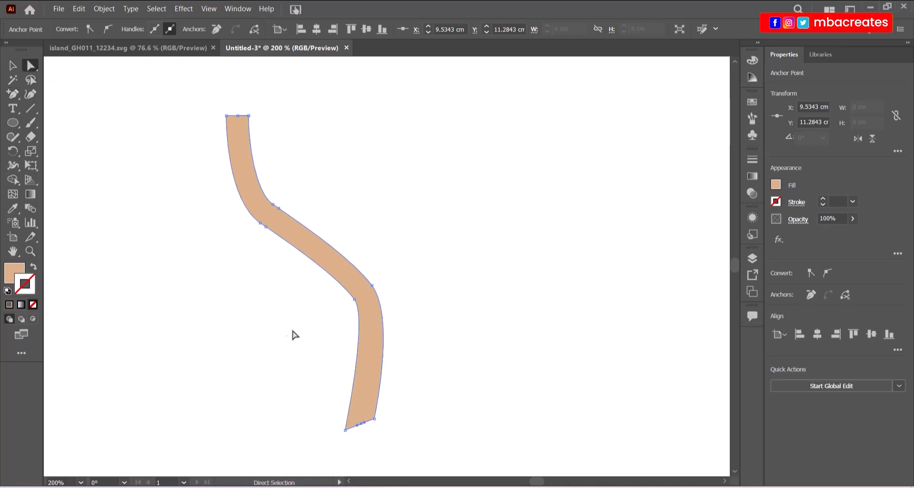
Zoom in and drag the trunk's base anchor down to round the base.
{"action": "key", "text": "ctrl+equal"}
{"action": "key", "text": "ctrl+equal"}
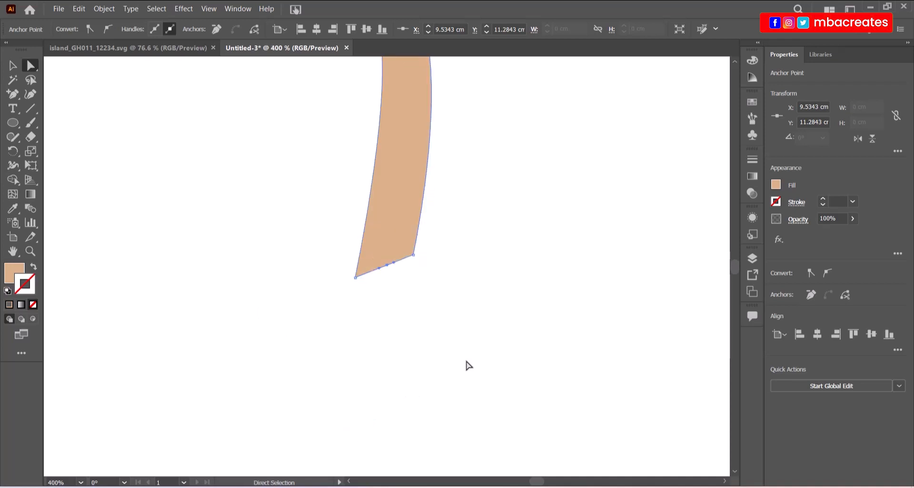
{"action": "left_click_drag", "start_coordinate": [386, 264], "coordinate": [376, 284]}
{"action": "scroll", "coordinate": [474, 264], "scroll_direction": "up", "scroll_amount": 10}
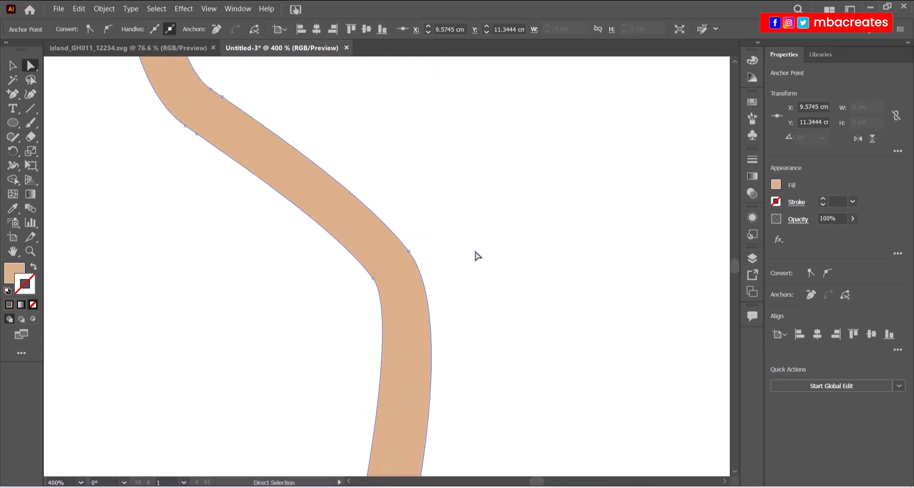
{"action": "scroll", "coordinate": [477, 255], "scroll_direction": "up", "scroll_amount": 10}
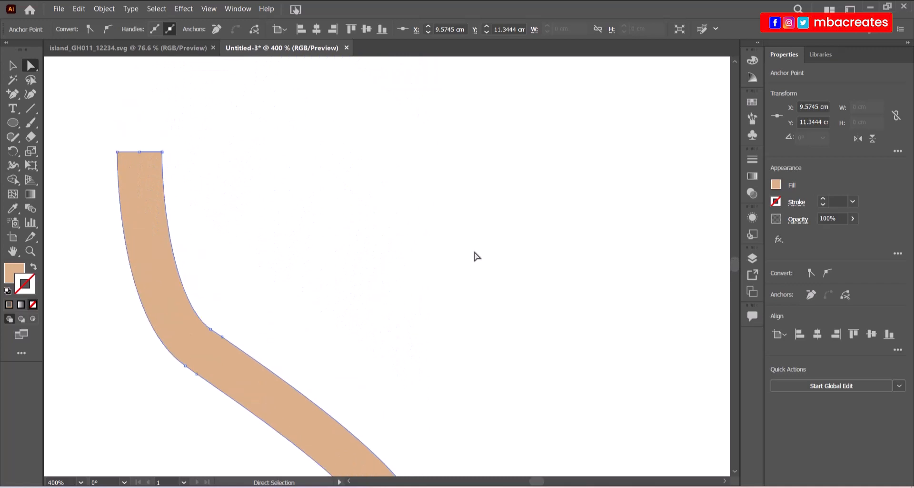
{"action": "scroll", "coordinate": [455, 264], "scroll_direction": "down", "scroll_amount": 3}
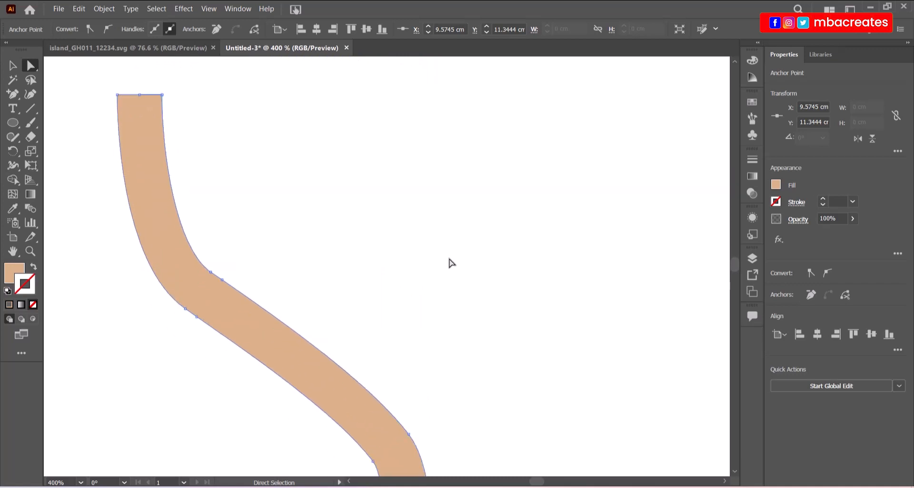
{"action": "scroll", "coordinate": [447, 260], "scroll_direction": "up", "scroll_amount": 5}
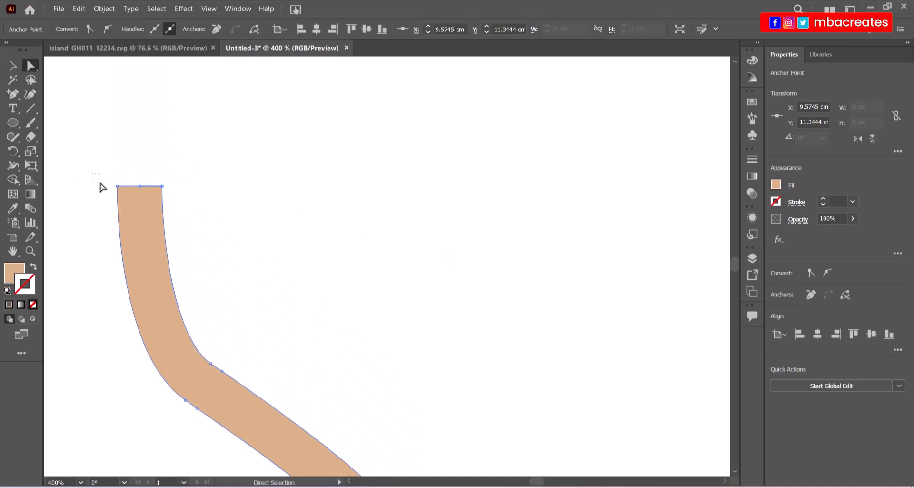
Select the trunk's top anchors and nudge them to reshape the top edge.
{"action": "left_click_drag", "start_coordinate": [101, 182], "coordinate": [127, 190]}
{"action": "left_click_drag", "start_coordinate": [215, 180], "coordinate": [157, 189]}
{"action": "scroll", "coordinate": [288, 214], "scroll_direction": "down", "scroll_amount": 3}
{"action": "scroll", "coordinate": [285, 208], "scroll_direction": "down", "scroll_amount": 1}
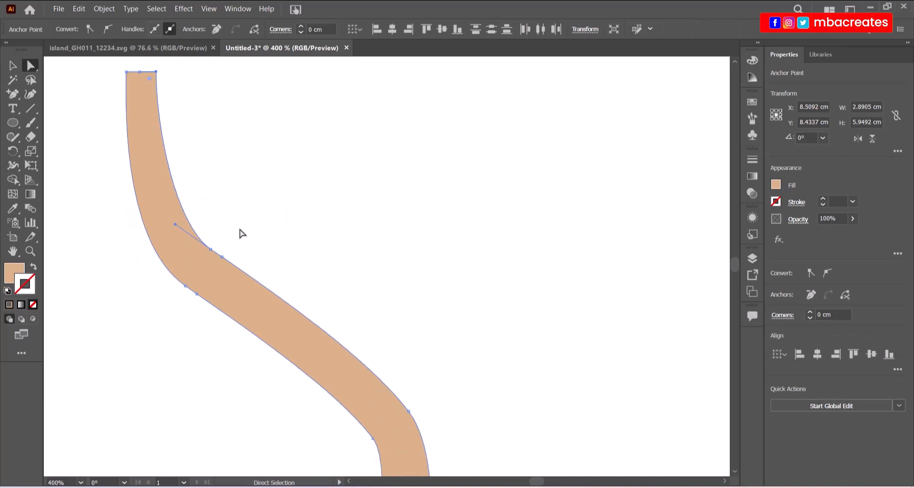
Nudge the upper and middle bend anchors so the trunk curves smoothly.
{"action": "left_click_drag", "start_coordinate": [213, 253], "coordinate": [219, 259]}
{"action": "left_click", "coordinate": [220, 258]}
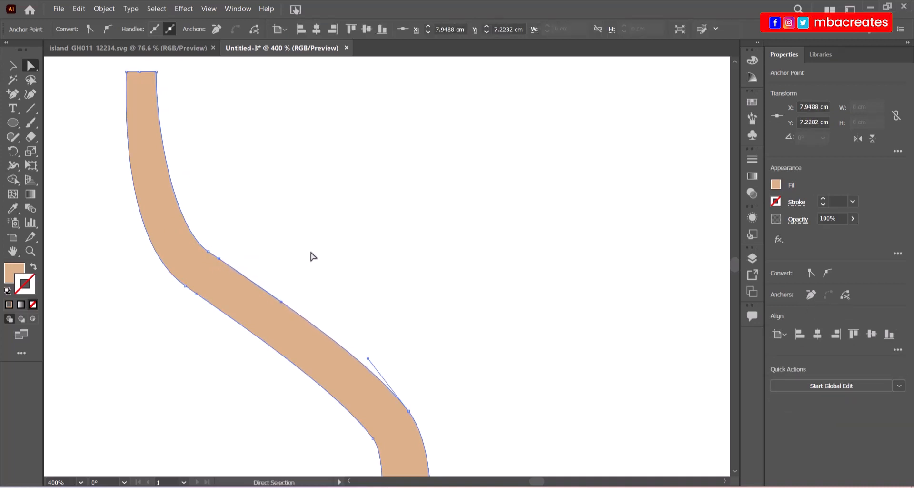
{"action": "scroll", "coordinate": [316, 251], "scroll_direction": "down", "scroll_amount": 5}
{"action": "scroll", "coordinate": [487, 271], "scroll_direction": "up", "scroll_amount": 2}
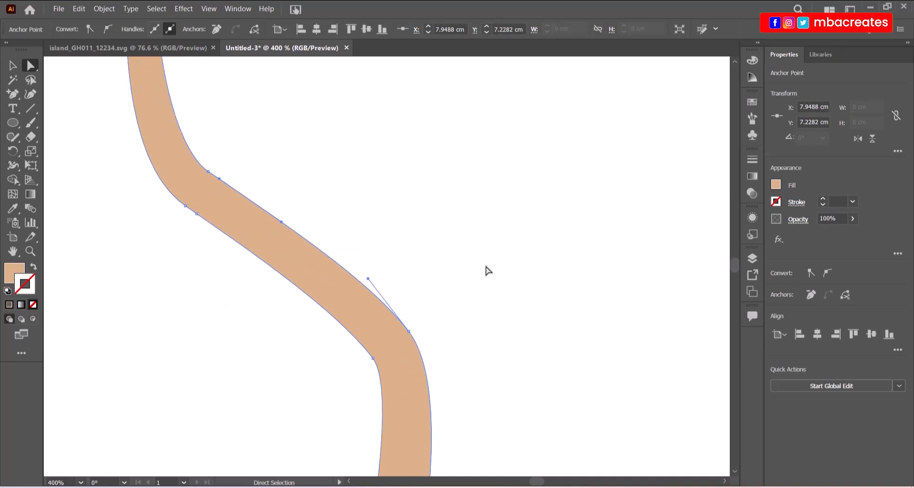
{"action": "scroll", "coordinate": [474, 267], "scroll_direction": "down", "scroll_amount": 2}
{"action": "scroll", "coordinate": [473, 265], "scroll_direction": "up", "scroll_amount": 5}
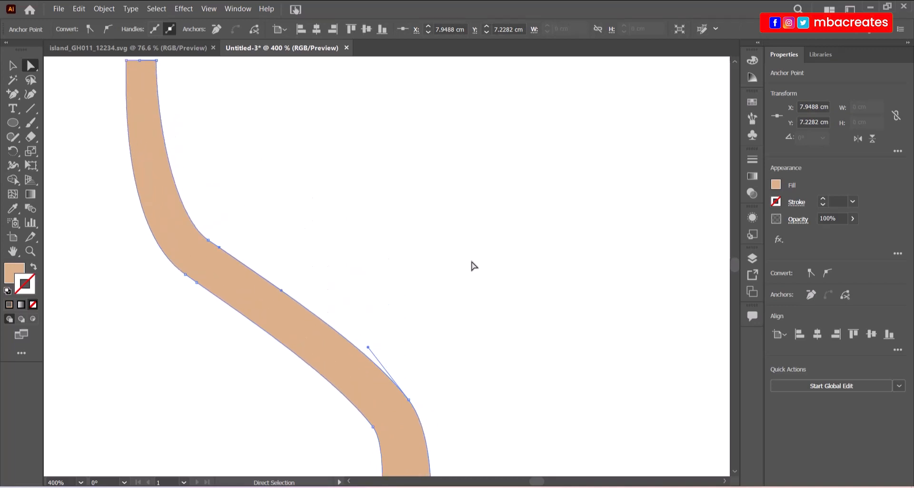
{"action": "scroll", "coordinate": [466, 260], "scroll_direction": "up", "scroll_amount": 2}
{"action": "scroll", "coordinate": [465, 259], "scroll_direction": "down", "scroll_amount": 3}
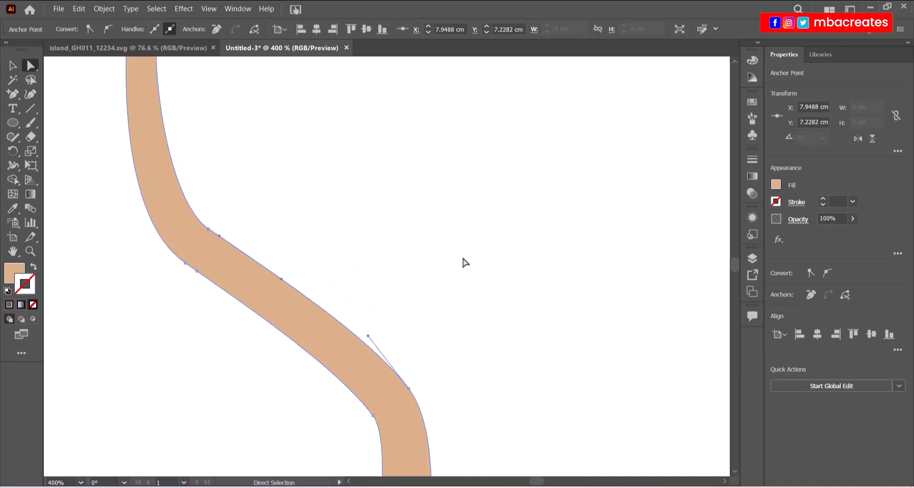
{"action": "scroll", "coordinate": [465, 263], "scroll_direction": "down", "scroll_amount": 3}
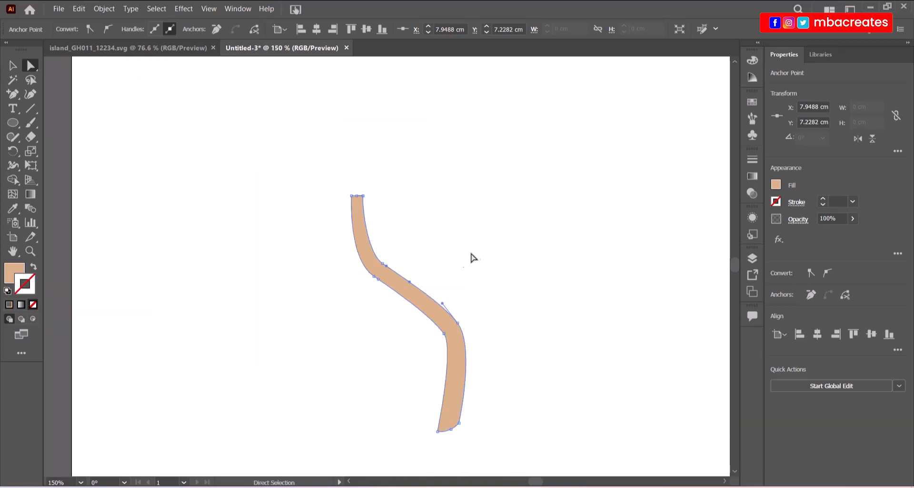
Deselect the trunk and, with the Pen tool, set fill to dark green C=90 M=30 Y=95 K=30.
{"action": "left_click", "coordinate": [524, 250]}
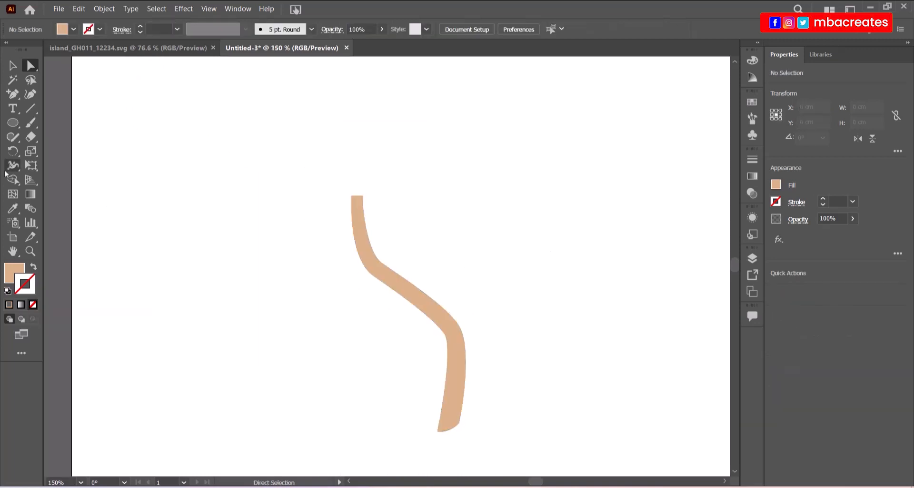
{"action": "left_click", "coordinate": [12, 94]}
{"action": "left_click", "coordinate": [95, 94]}
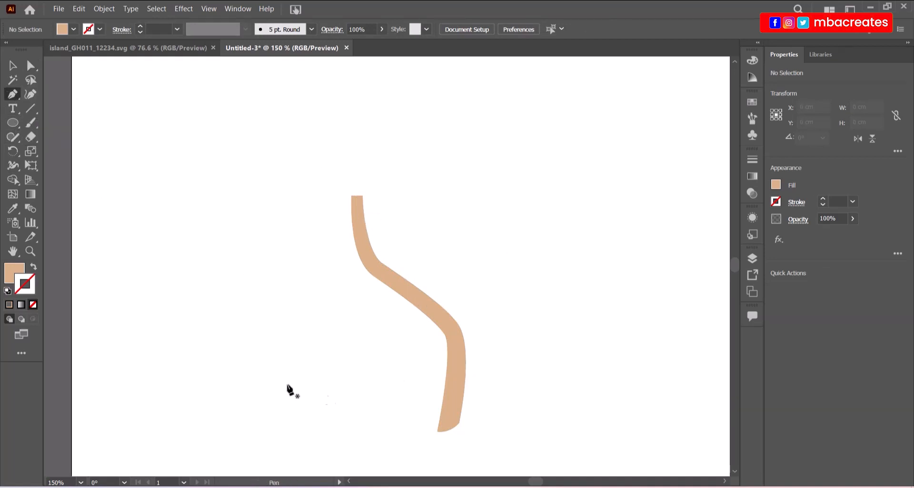
{"action": "left_click", "coordinate": [73, 30]}
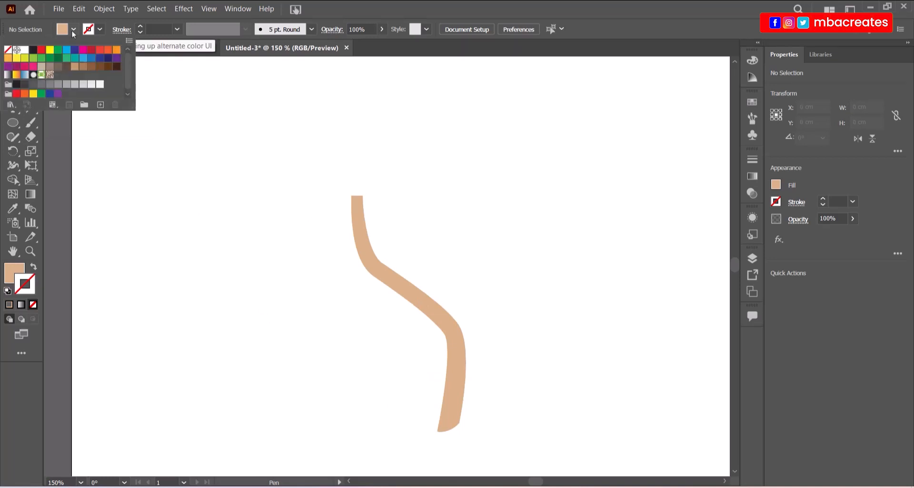
{"action": "left_click", "coordinate": [58, 59]}
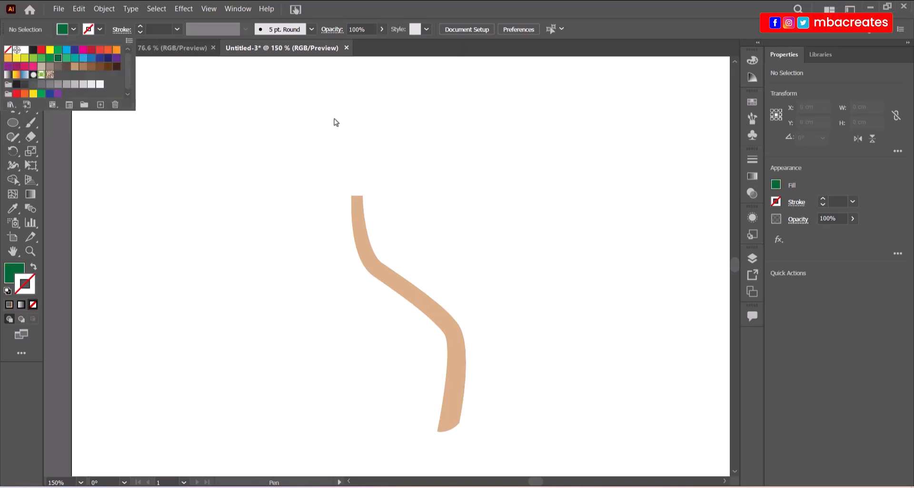
{"action": "left_click", "coordinate": [428, 11]}
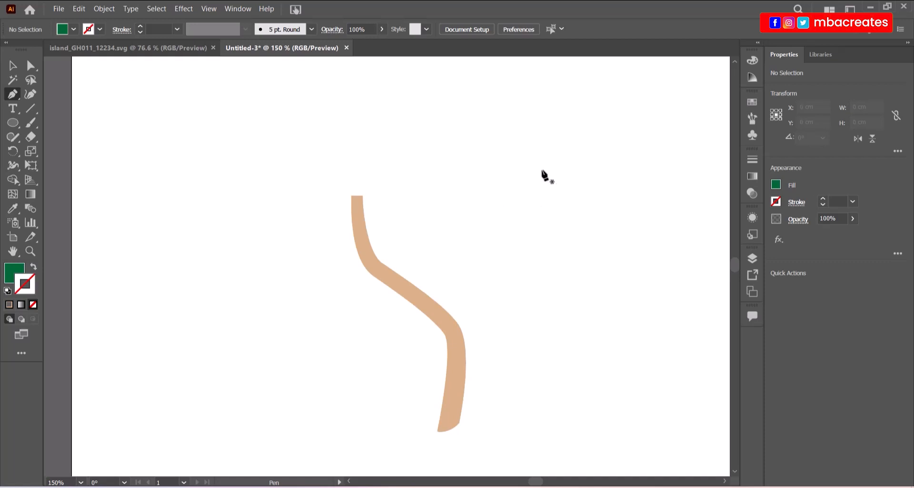
Draw a closed, curved leaf shape with a notched lower edge using Pen points.
{"action": "left_click", "coordinate": [506, 172]}
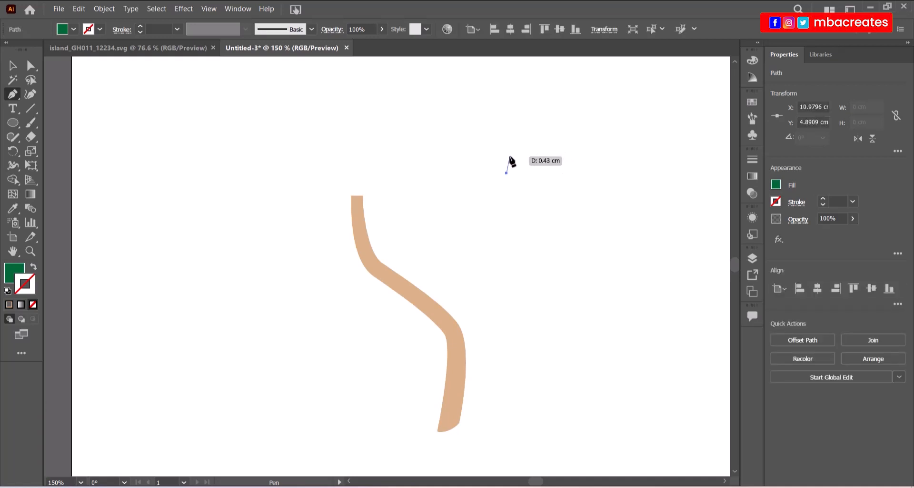
{"action": "left_click", "coordinate": [509, 156]}
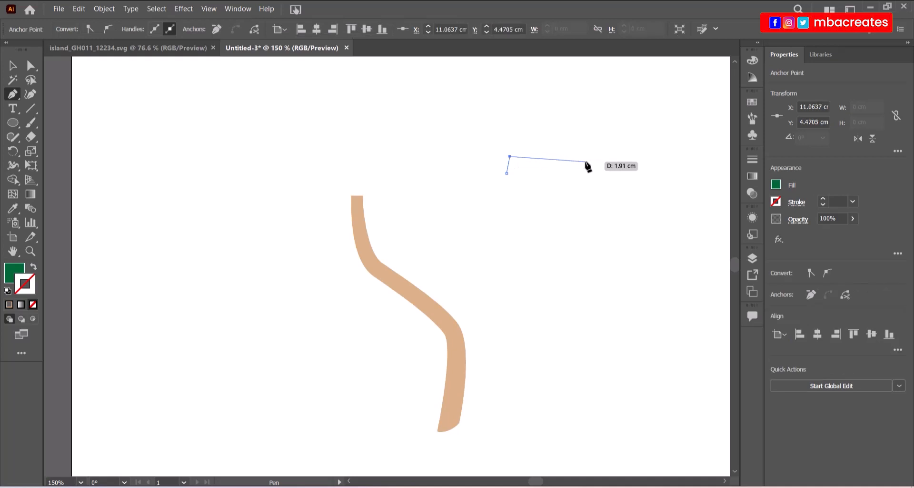
{"action": "left_click_drag", "start_coordinate": [585, 162], "coordinate": [596, 167]}
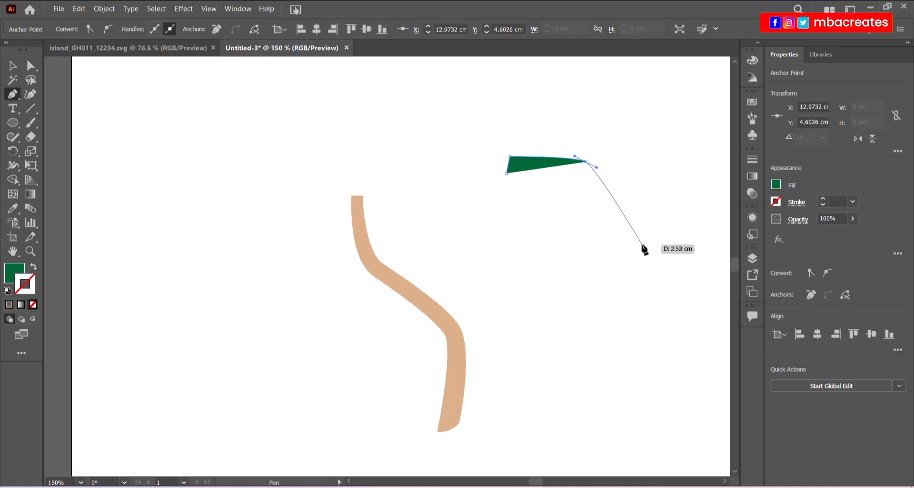
{"action": "left_click_drag", "start_coordinate": [642, 244], "coordinate": [661, 305]}
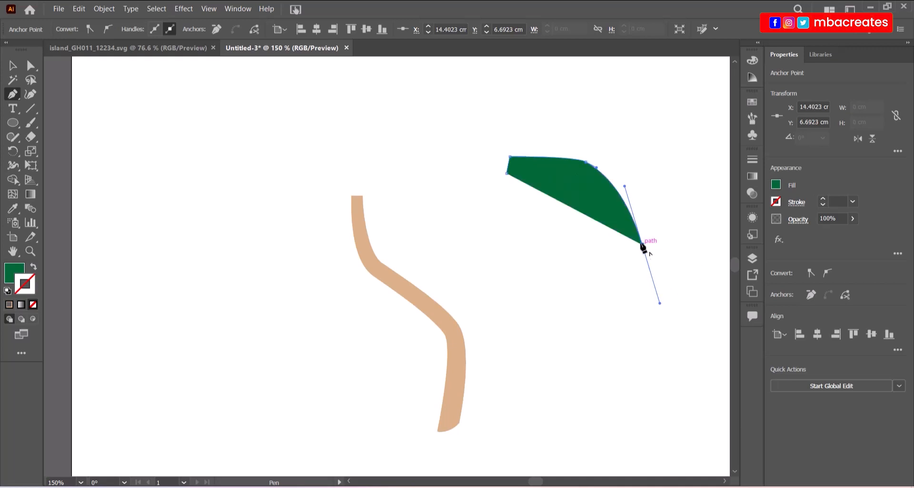
{"action": "left_click_drag", "start_coordinate": [643, 244], "coordinate": [535, 183]}
{"action": "left_click", "coordinate": [612, 220]}
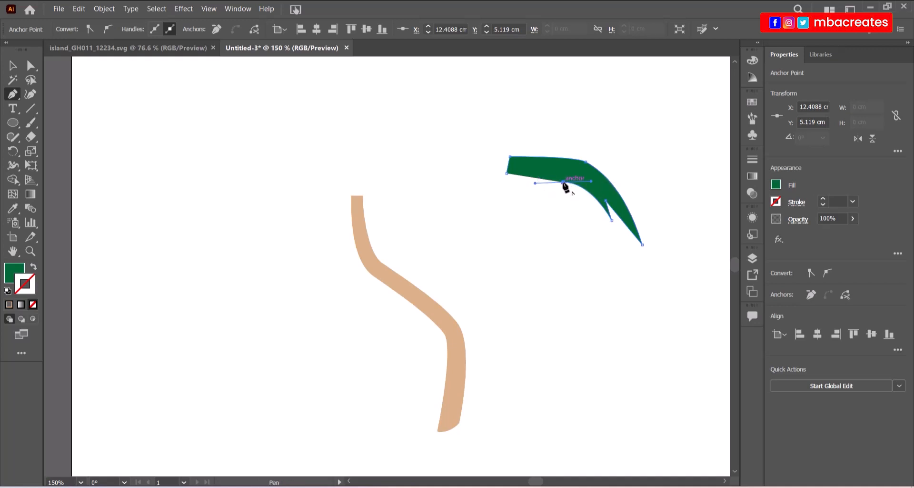
{"action": "left_click_drag", "start_coordinate": [563, 183], "coordinate": [573, 198]}
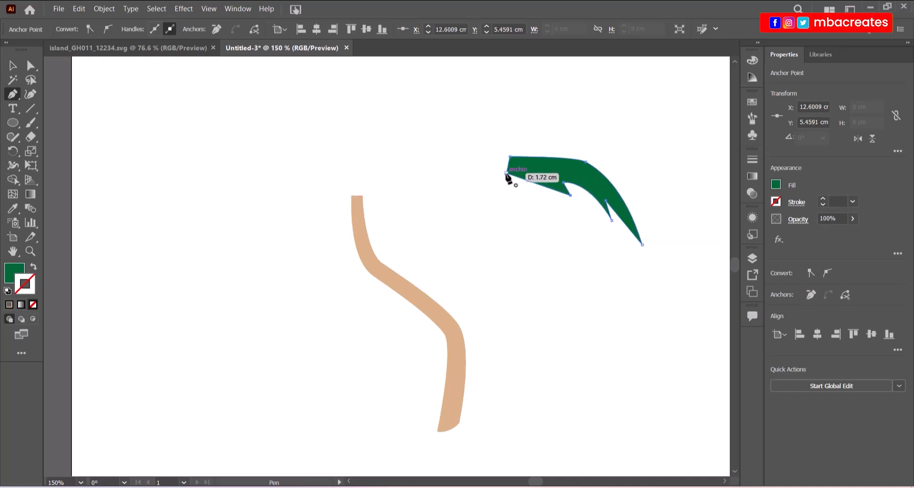
{"action": "left_click_drag", "start_coordinate": [506, 174], "coordinate": [476, 175]}
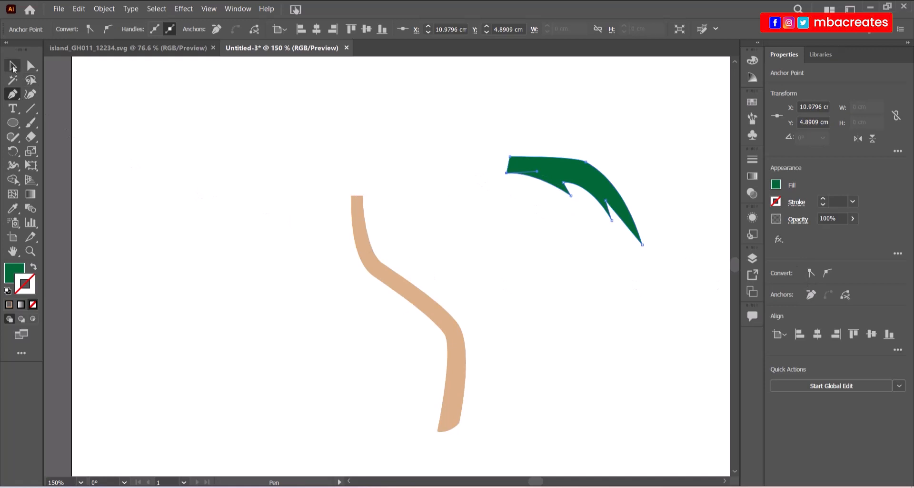
Move the leaf slightly left to sit above the trunk.
{"action": "left_click", "coordinate": [13, 66]}
{"action": "left_click", "coordinate": [545, 274]}
{"action": "left_click_drag", "start_coordinate": [565, 182], "coordinate": [454, 160]}
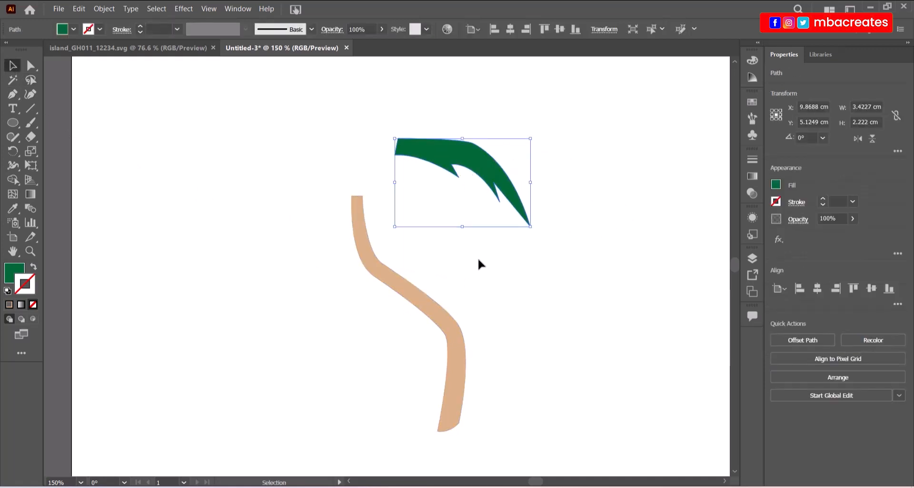
Change the leaf fill to a brighter green, hex 0a6d0c, in the Color Picker.
{"action": "left_click", "coordinate": [10, 275]}
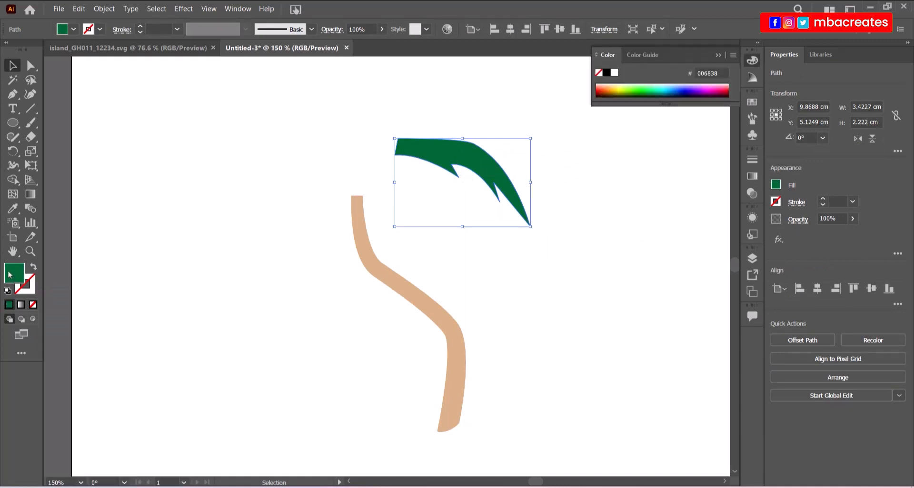
{"action": "double_click", "coordinate": [10, 275]}
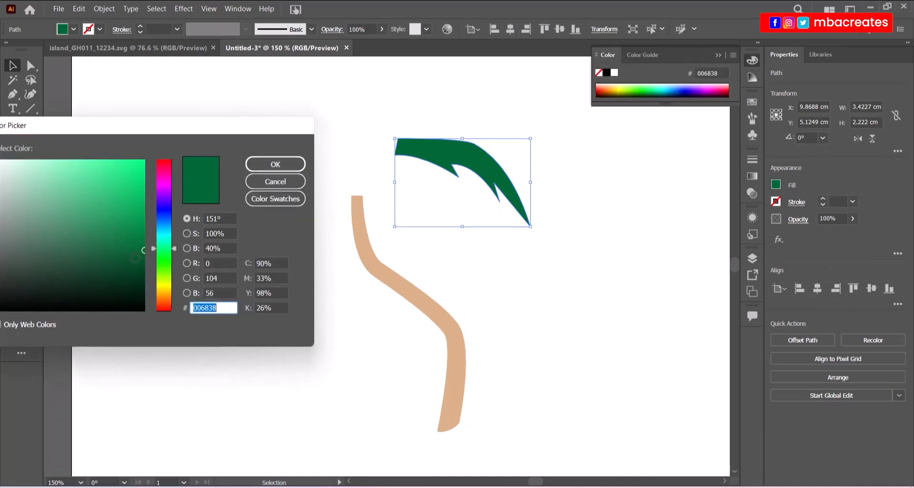
{"action": "left_click", "coordinate": [133, 255]}
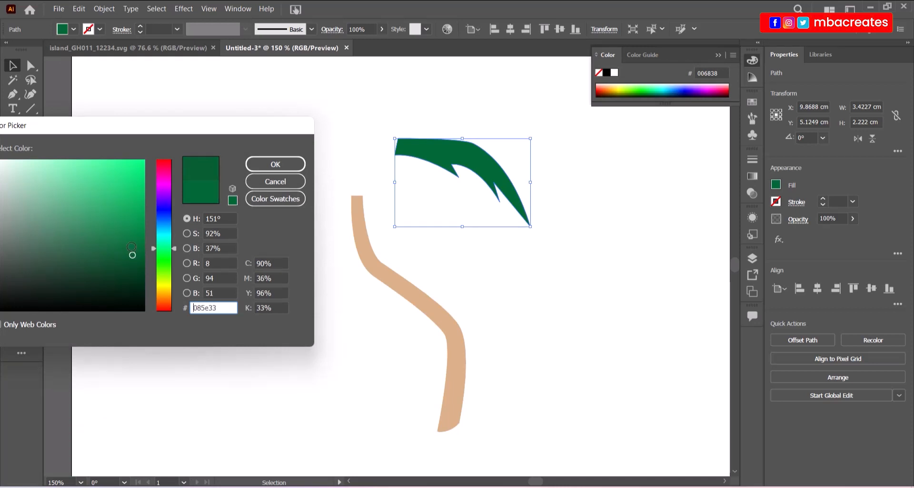
{"action": "left_click", "coordinate": [132, 245]}
{"action": "left_click", "coordinate": [168, 261]}
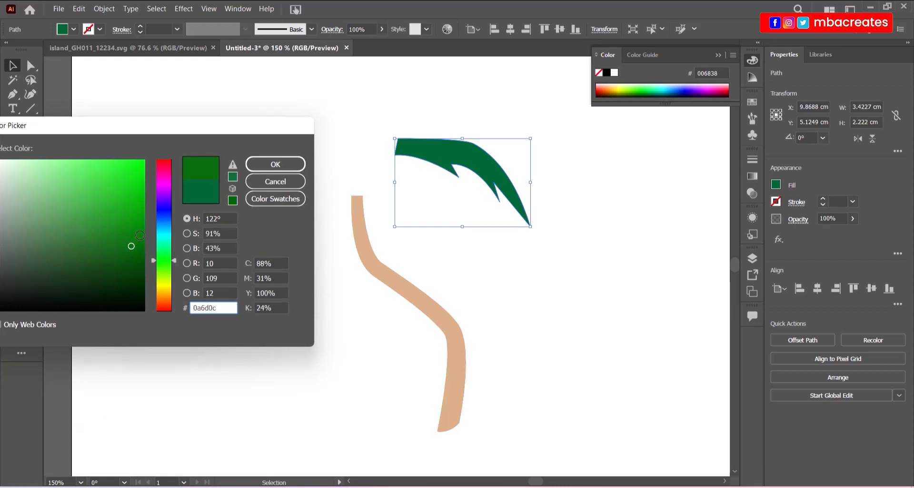
{"action": "left_click", "coordinate": [140, 234]}
{"action": "left_click", "coordinate": [275, 164]}
{"action": "left_click", "coordinate": [295, 251]}
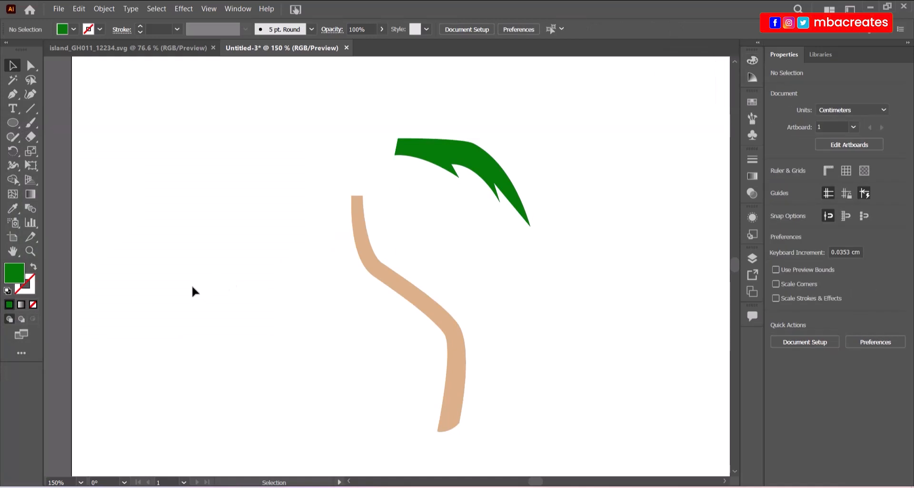
{"action": "left_click_drag", "start_coordinate": [453, 164], "coordinate": [459, 177]}
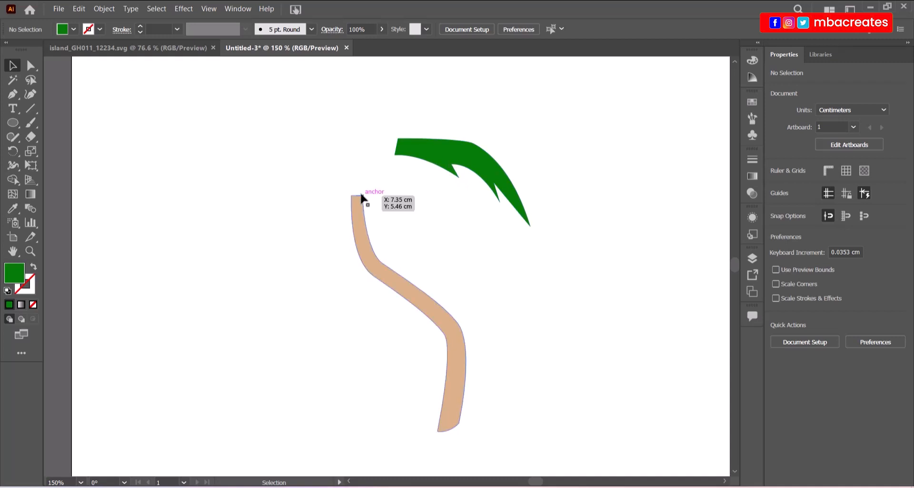
Zoom in and drag the leaf's notch anchor and handle to reshape its inner curve.
{"action": "left_click", "coordinate": [434, 157]}
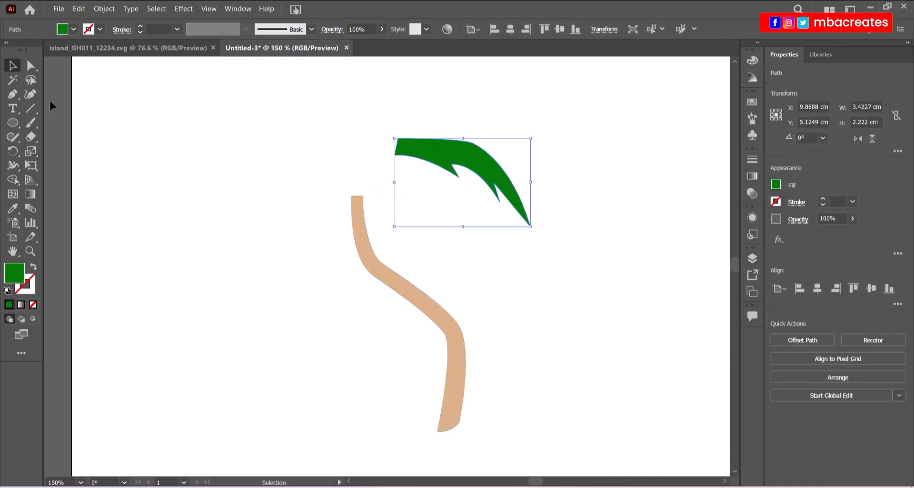
{"action": "key", "text": "a"}
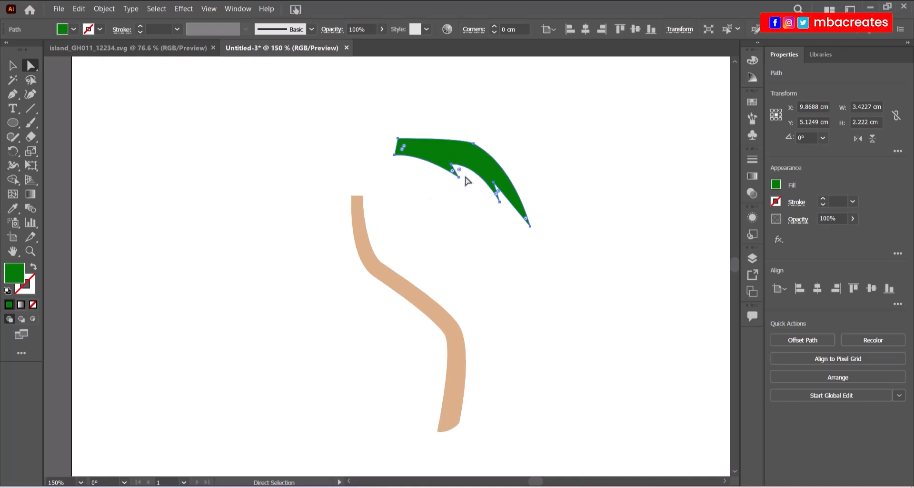
{"action": "key", "text": "ctrl+equal"}
{"action": "key", "text": "ctrl+equal"}
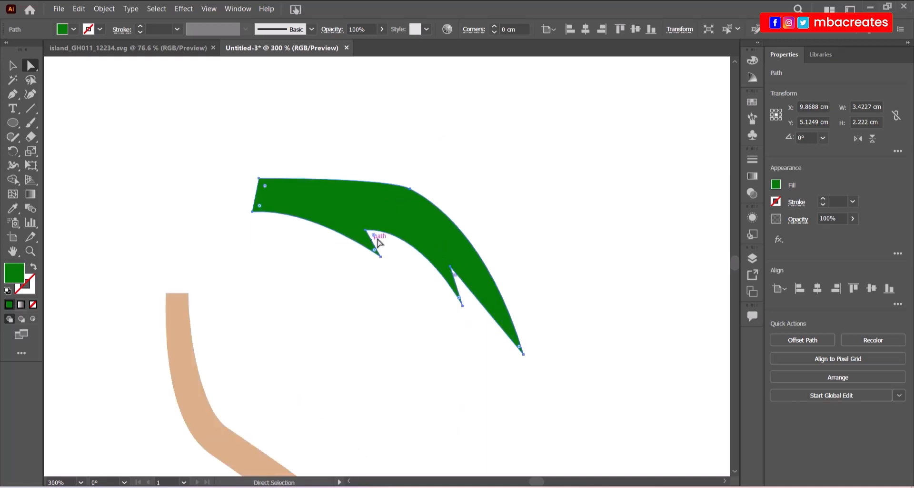
{"action": "left_click", "coordinate": [366, 230]}
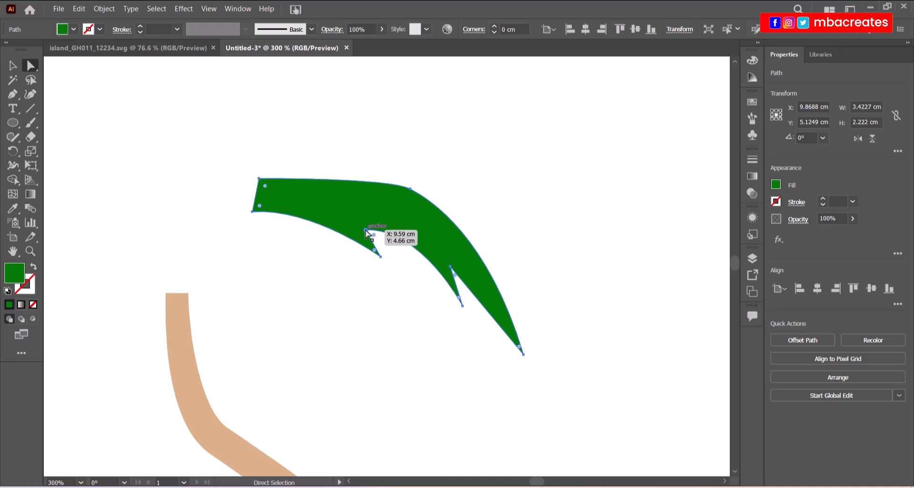
{"action": "left_click_drag", "start_coordinate": [366, 230], "coordinate": [365, 224]}
{"action": "left_click_drag", "start_coordinate": [423, 223], "coordinate": [373, 240]}
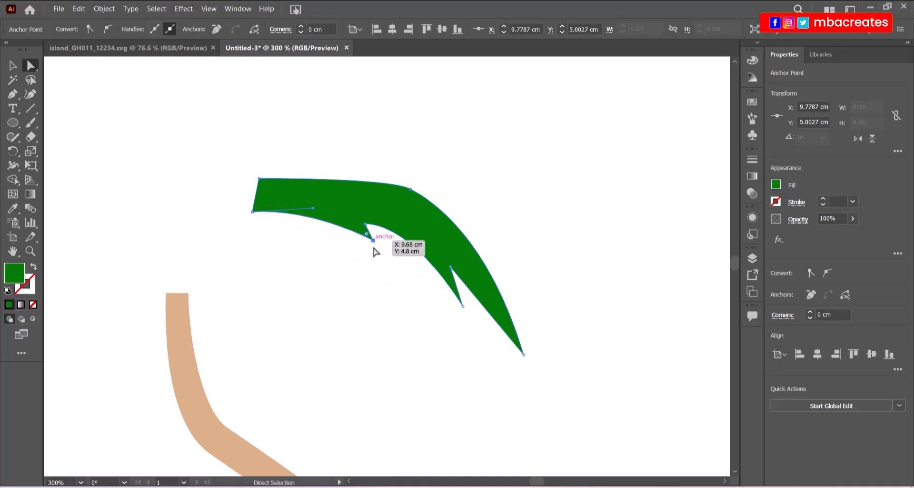
{"action": "key", "text": "ctrl+z"}
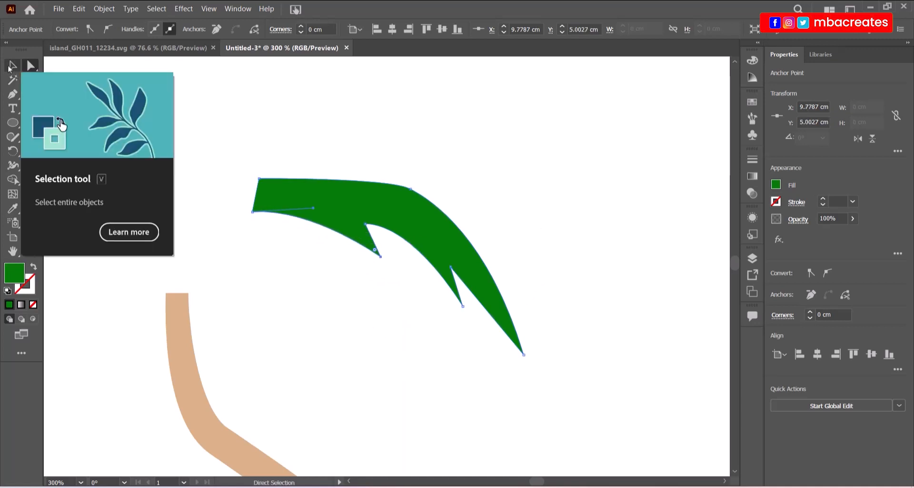
{"action": "left_click", "coordinate": [13, 65]}
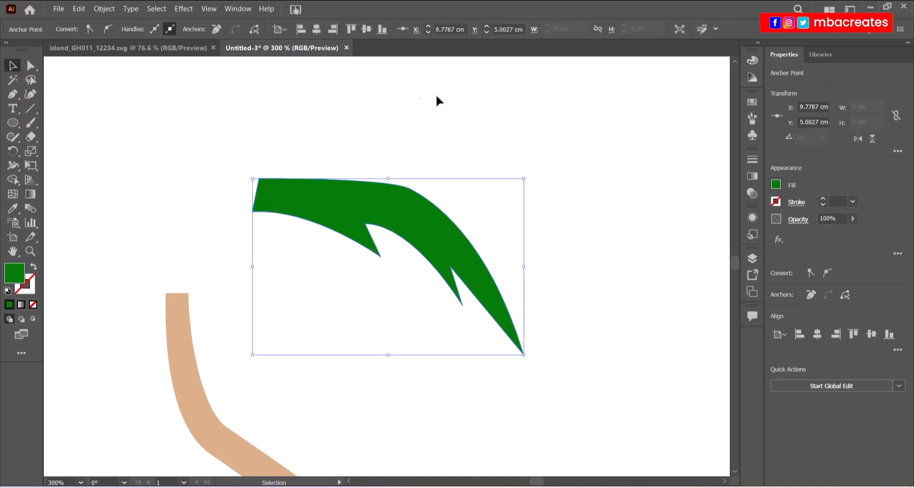
Zoom out to 150% and drag the leaf down onto the trunk top.
{"action": "left_click", "coordinate": [519, 235]}
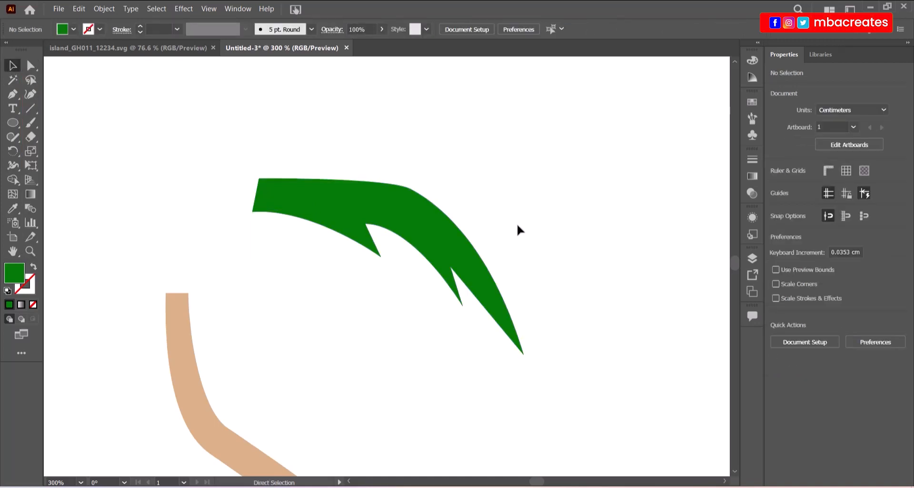
{"action": "key", "text": "ctrl+minus"}
{"action": "key", "text": "ctrl+minus"}
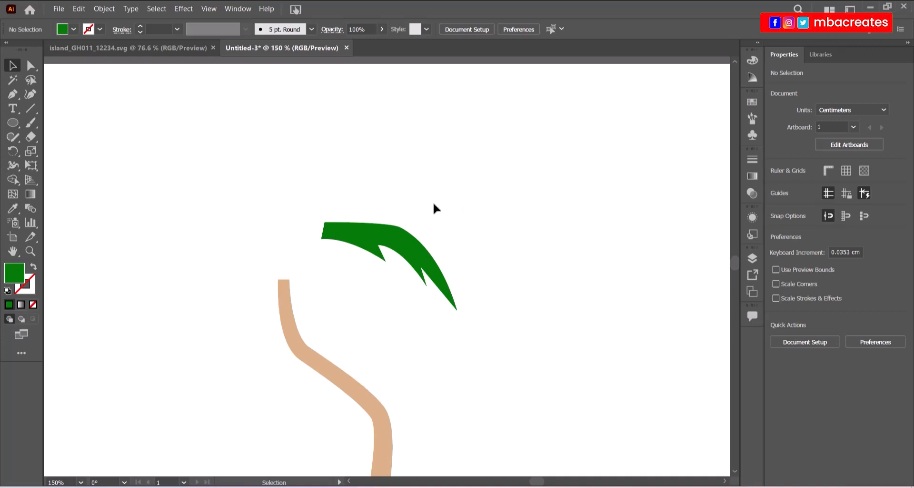
{"action": "left_click_drag", "start_coordinate": [392, 246], "coordinate": [356, 292]}
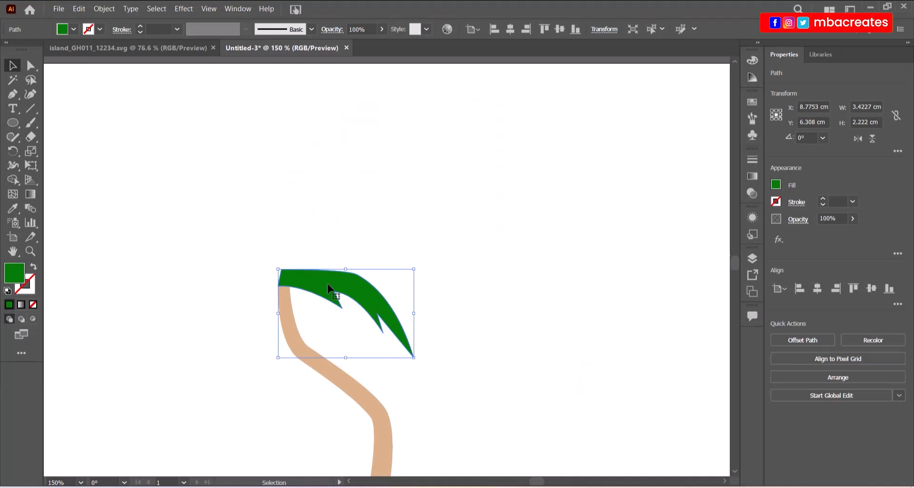
Duplicate the leaf, shrink and rotate the copy upright on the trunk, then copy it up-left.
{"action": "left_click_drag", "start_coordinate": [329, 287], "coordinate": [331, 247], "text": "alt"}
{"action": "left_click_drag", "start_coordinate": [419, 322], "coordinate": [433, 270]}
{"action": "left_click_drag", "start_coordinate": [305, 269], "coordinate": [322, 199]}
{"action": "left_click_drag", "start_coordinate": [427, 216], "coordinate": [364, 203]}
{"action": "left_click_drag", "start_coordinate": [305, 215], "coordinate": [311, 225]}
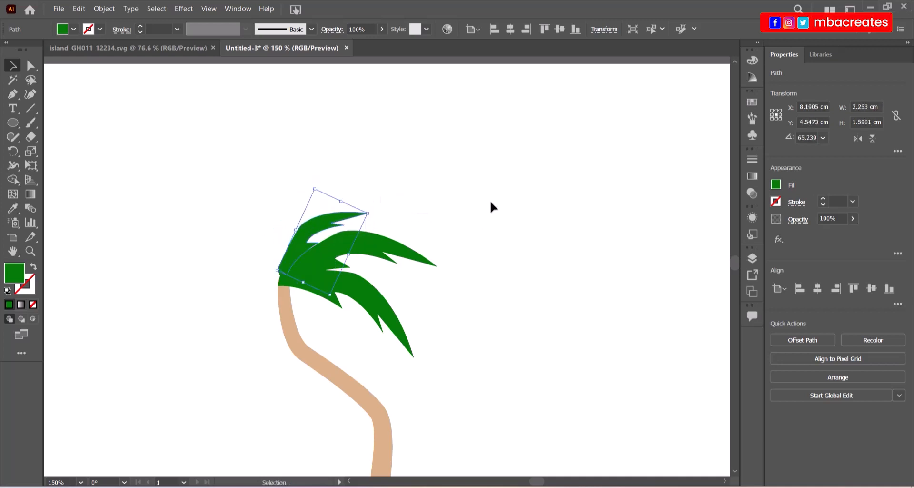
{"action": "left_click_drag", "start_coordinate": [375, 213], "coordinate": [372, 204]}
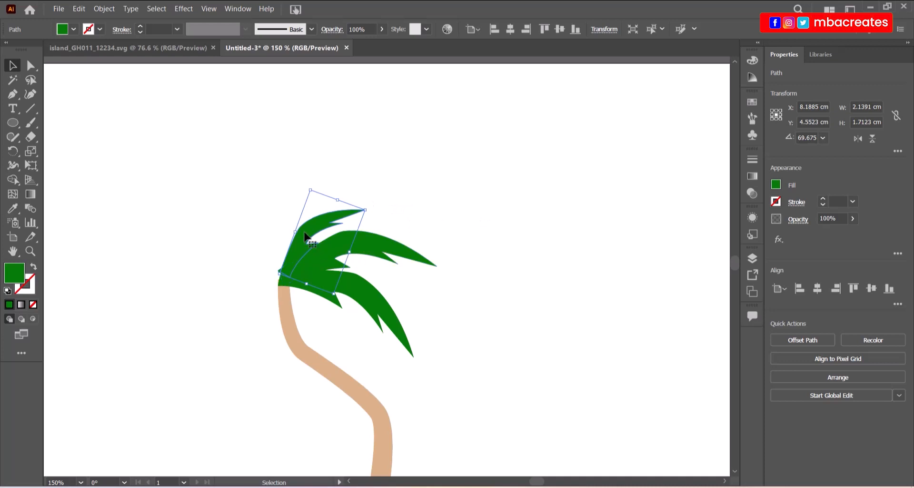
{"action": "left_click_drag", "start_coordinate": [305, 234], "coordinate": [260, 206]}
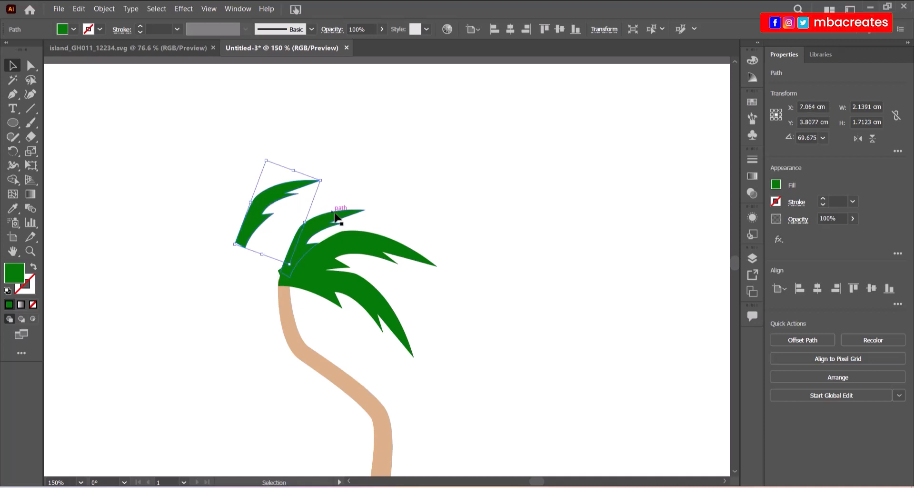
Reflect the selected leaf vertically and tilt it into place on the left.
{"action": "right_click", "coordinate": [259, 217]}
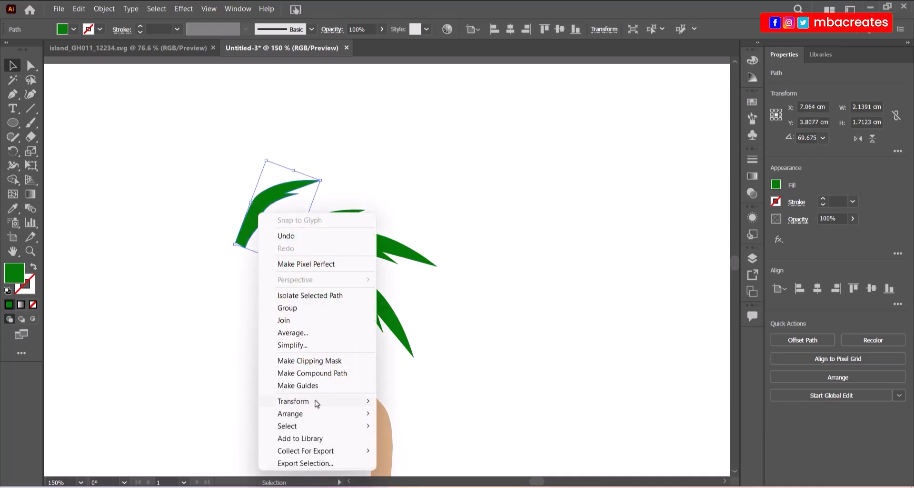
{"action": "mouse_move", "coordinate": [317, 404]}
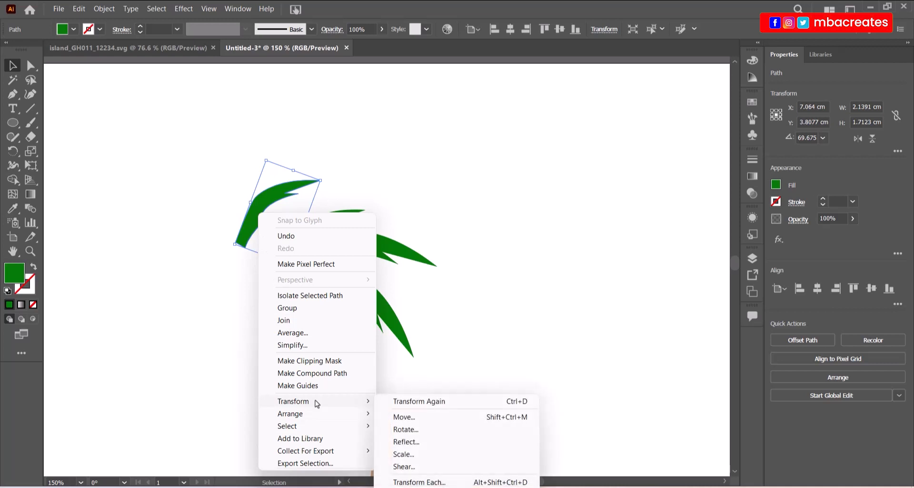
{"action": "left_click", "coordinate": [418, 446]}
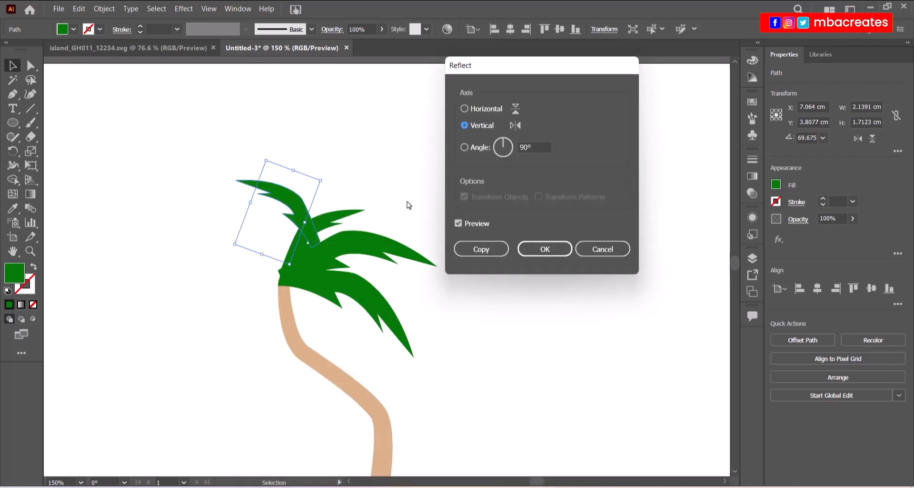
{"action": "left_click", "coordinate": [538, 249]}
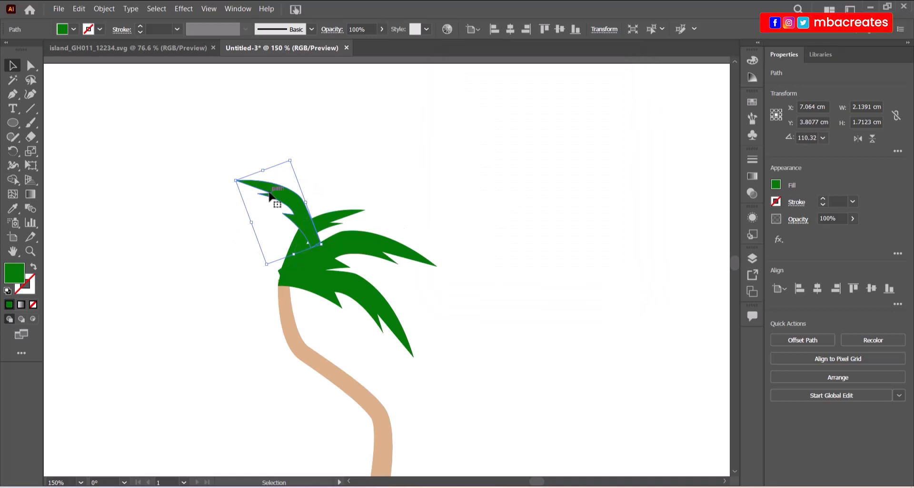
{"action": "left_click_drag", "start_coordinate": [287, 198], "coordinate": [259, 219]}
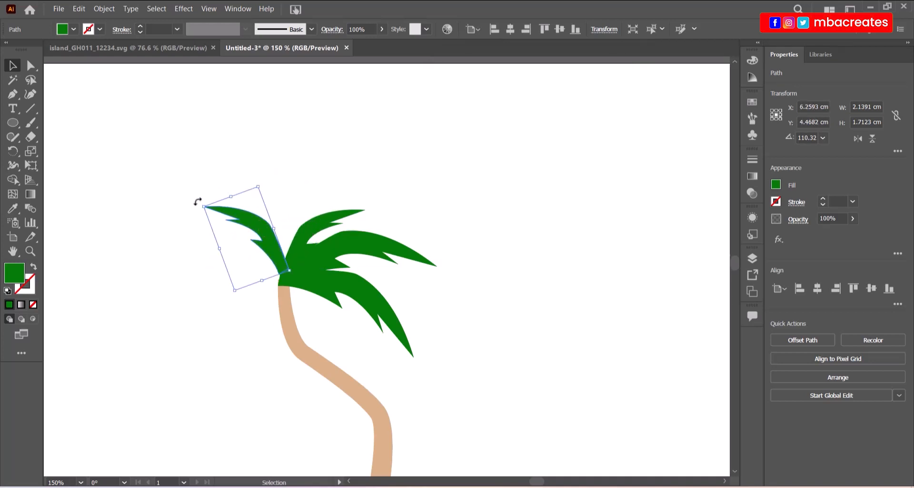
{"action": "left_click_drag", "start_coordinate": [198, 202], "coordinate": [201, 200]}
{"action": "left_click_drag", "start_coordinate": [247, 219], "coordinate": [217, 239]}
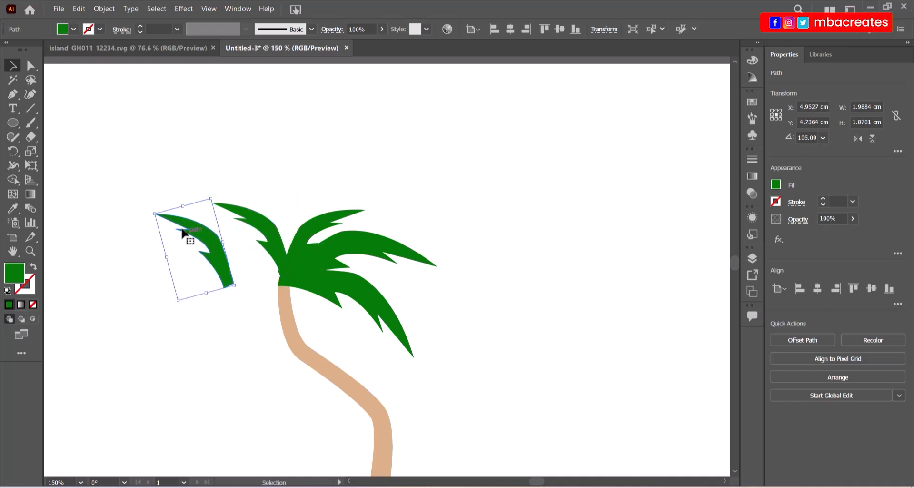
Duplicate and rotate several more leaves around the left side of the trunk top.
{"action": "left_click_drag", "start_coordinate": [151, 208], "coordinate": [162, 237]}
{"action": "left_click_drag", "start_coordinate": [222, 242], "coordinate": [257, 266]}
{"action": "left_click_drag", "start_coordinate": [183, 287], "coordinate": [182, 271]}
{"action": "left_click_drag", "start_coordinate": [266, 275], "coordinate": [220, 291]}
{"action": "left_click_drag", "start_coordinate": [274, 307], "coordinate": [259, 259]}
{"action": "left_click_drag", "start_coordinate": [181, 339], "coordinate": [172, 341]}
{"action": "left_click_drag", "start_coordinate": [227, 289], "coordinate": [241, 343]}
{"action": "left_click_drag", "start_coordinate": [283, 380], "coordinate": [294, 336]}
{"action": "left_click_drag", "start_coordinate": [233, 330], "coordinate": [270, 298]}
Shrink and reposition the upper-right and lower-right leaves.
{"action": "left_click", "coordinate": [424, 341]}
{"action": "scroll", "coordinate": [423, 335], "scroll_direction": "down", "scroll_amount": 1}
{"action": "scroll", "coordinate": [410, 313], "scroll_direction": "down", "scroll_amount": 3}
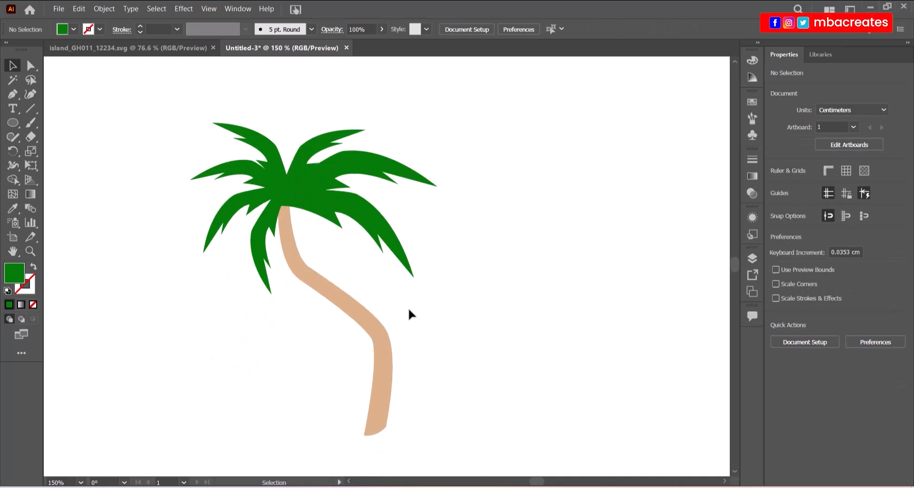
{"action": "left_click", "coordinate": [393, 176]}
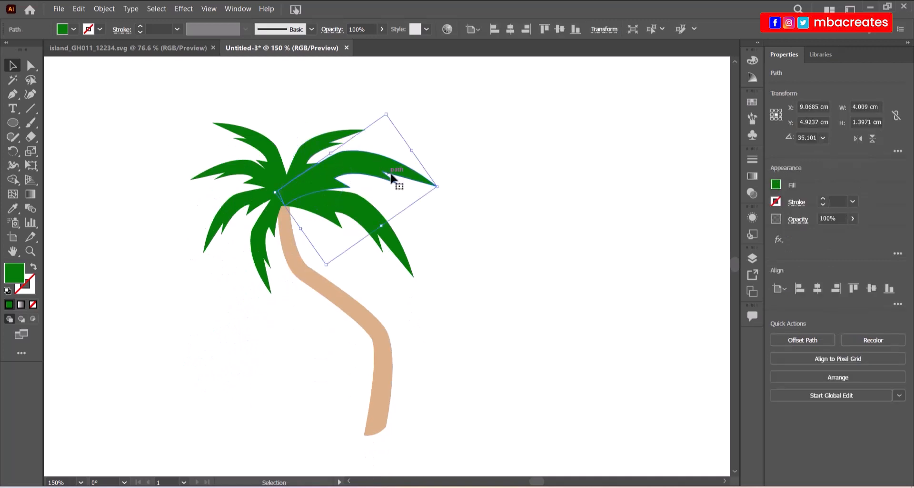
{"action": "left_click_drag", "start_coordinate": [438, 187], "coordinate": [408, 187]}
{"action": "left_click_drag", "start_coordinate": [345, 164], "coordinate": [337, 177]}
{"action": "left_click", "coordinate": [374, 215]}
{"action": "left_click_drag", "start_coordinate": [415, 234], "coordinate": [384, 232]}
{"action": "left_click_drag", "start_coordinate": [331, 277], "coordinate": [329, 255]}
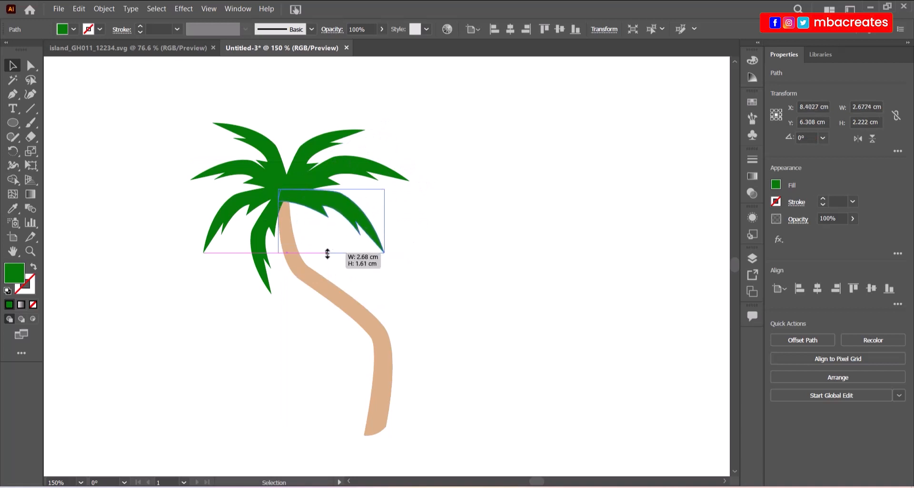
{"action": "left_click", "coordinate": [433, 265]}
Zoom out to 100% and move the whole palm tree to the right.
{"action": "key", "text": "ctrl+minus"}
{"action": "key", "text": "ctrl+a"}
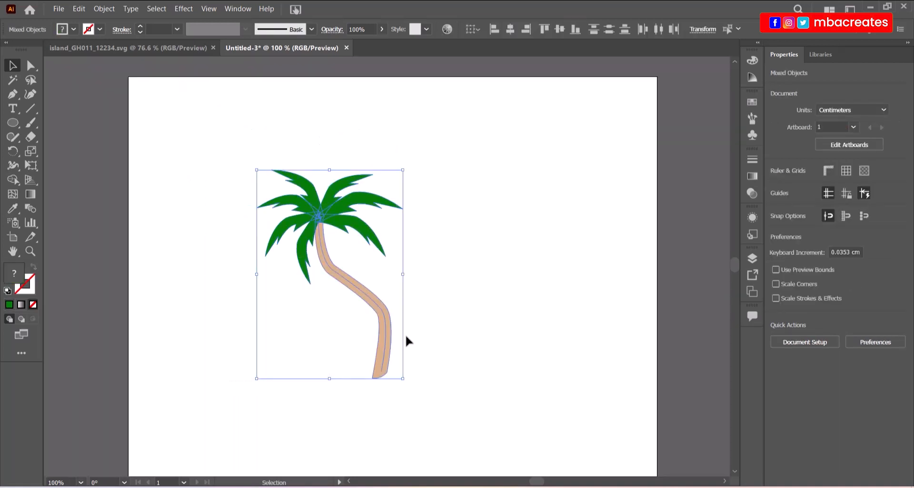
{"action": "left_click_drag", "start_coordinate": [390, 338], "coordinate": [454, 326]}
{"action": "left_click", "coordinate": [506, 350]}
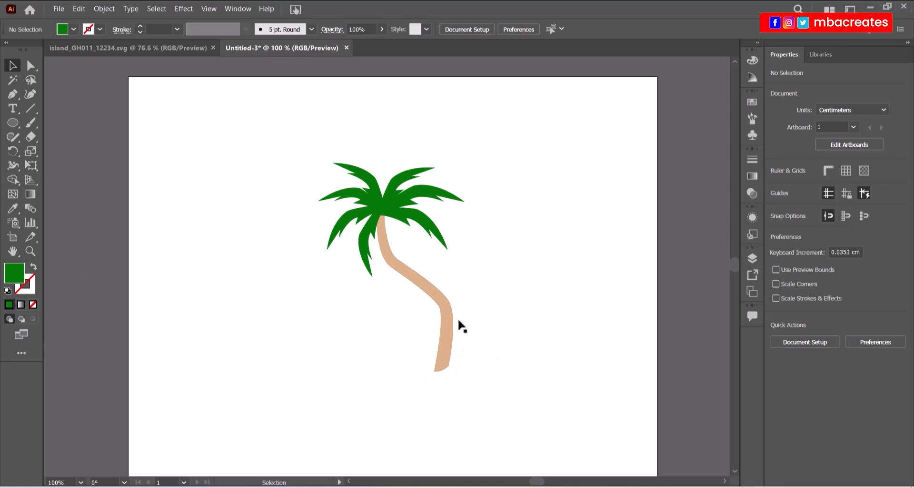
Zoom in and drag the trunk base's bottom-left anchor left and down.
{"action": "key", "text": "ctrl+equal"}
{"action": "key", "text": "ctrl+equal"}
{"action": "key", "text": "ctrl+equal"}
{"action": "key", "text": "ctrl+equal"}
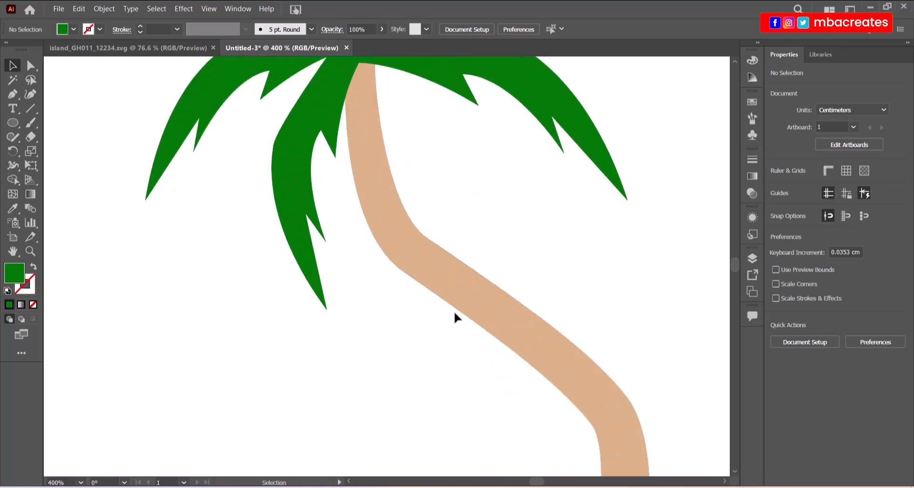
{"action": "left_click_drag", "start_coordinate": [537, 481], "coordinate": [546, 480]}
{"action": "scroll", "coordinate": [547, 355], "scroll_direction": "down", "scroll_amount": 10}
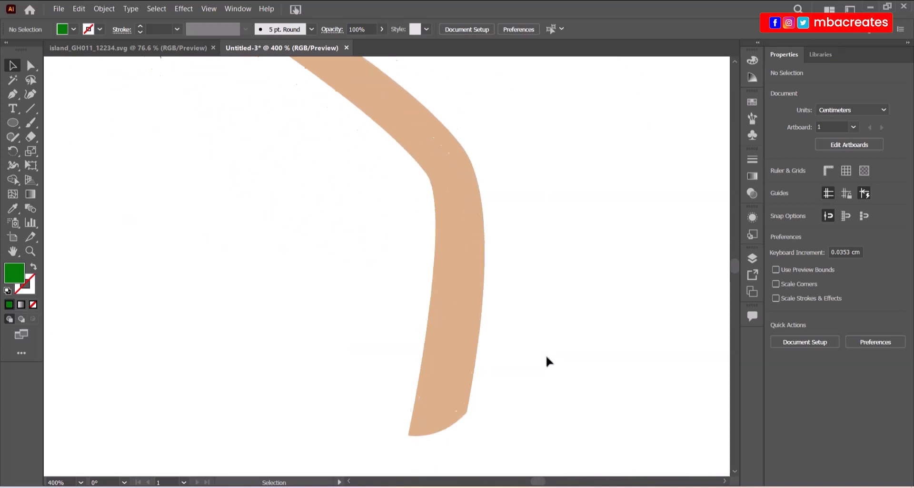
{"action": "left_click", "coordinate": [30, 65]}
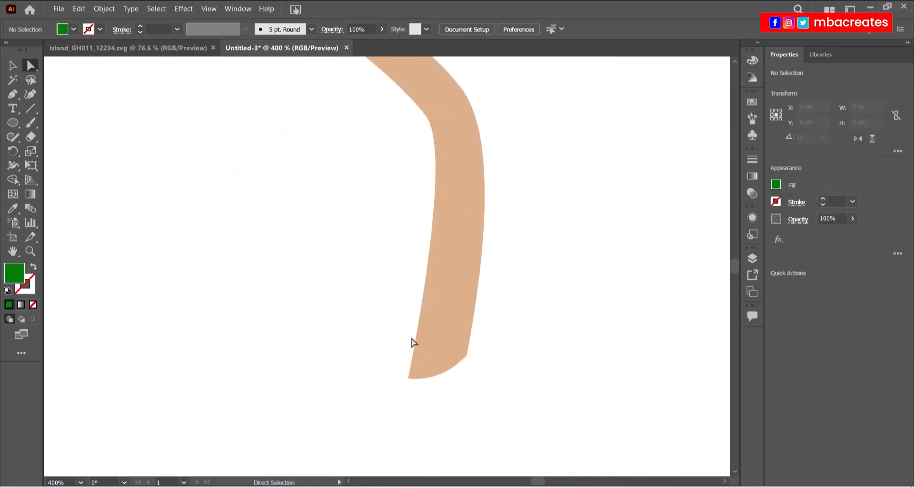
{"action": "left_click", "coordinate": [426, 366]}
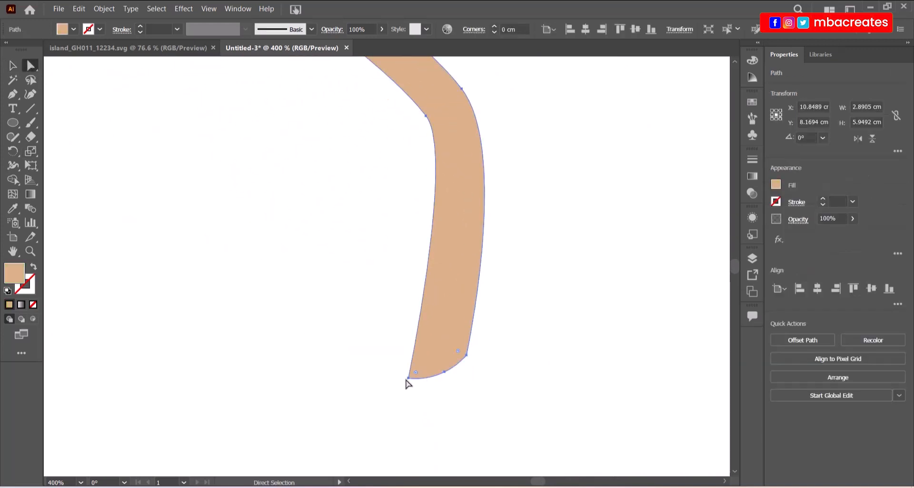
{"action": "left_click_drag", "start_coordinate": [408, 377], "coordinate": [393, 384]}
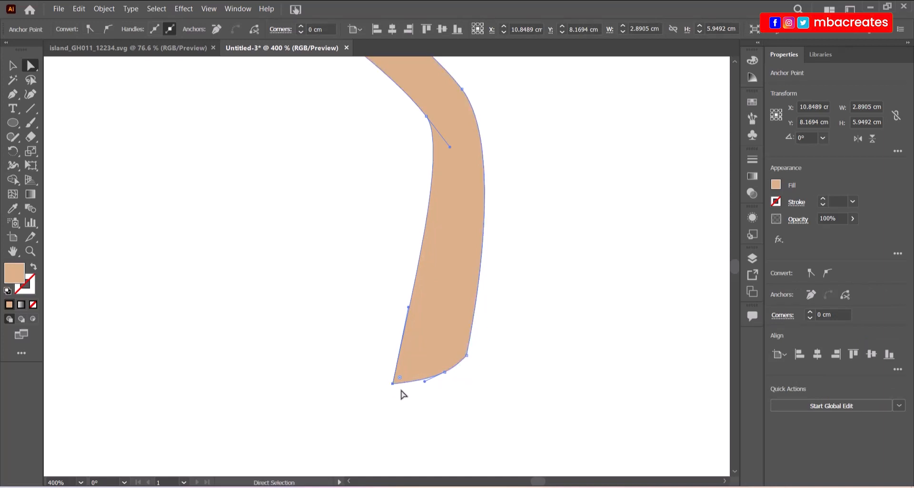
{"action": "left_click", "coordinate": [12, 65]}
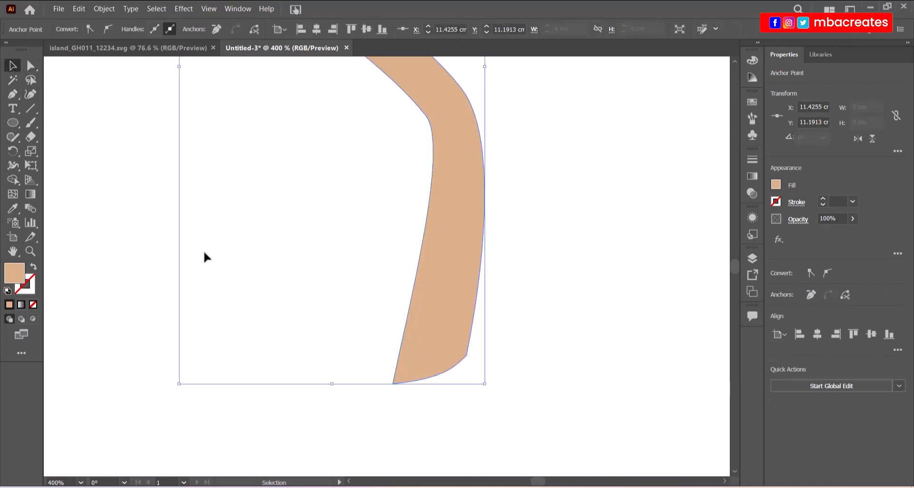
{"action": "left_click", "coordinate": [135, 354]}
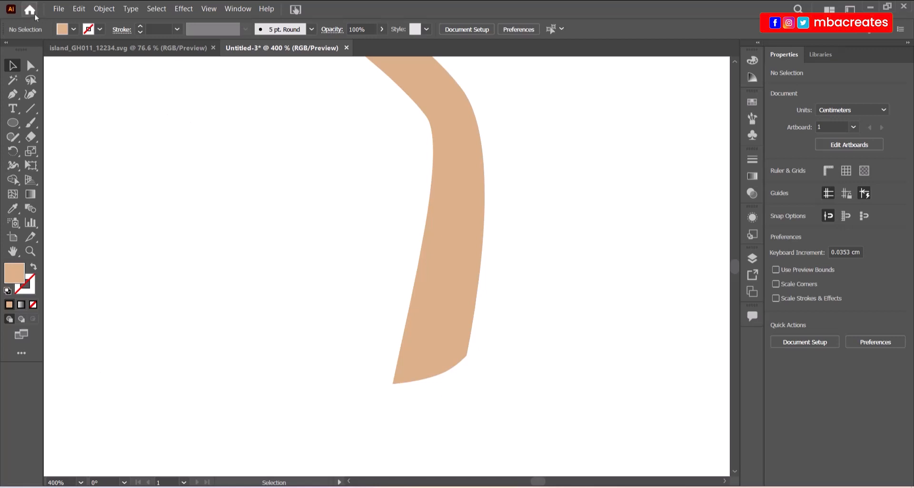
{"action": "left_click", "coordinate": [59, 9]}
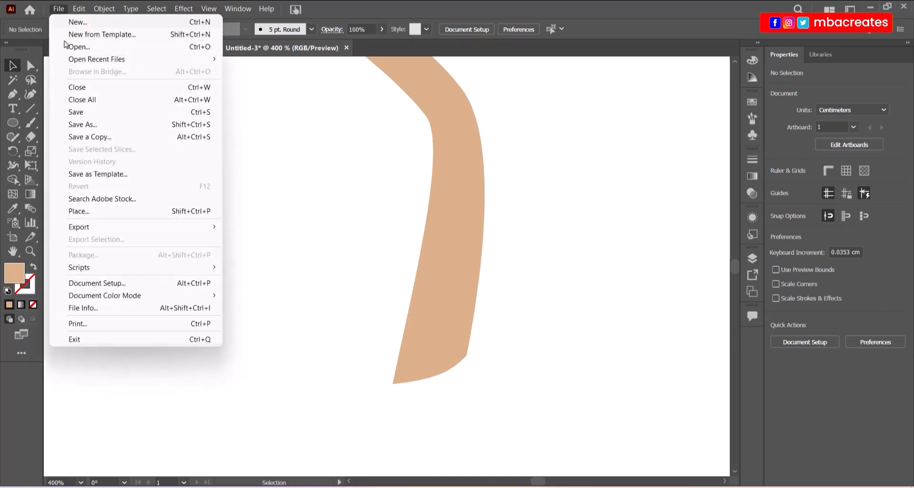
{"action": "left_click", "coordinate": [90, 116]}
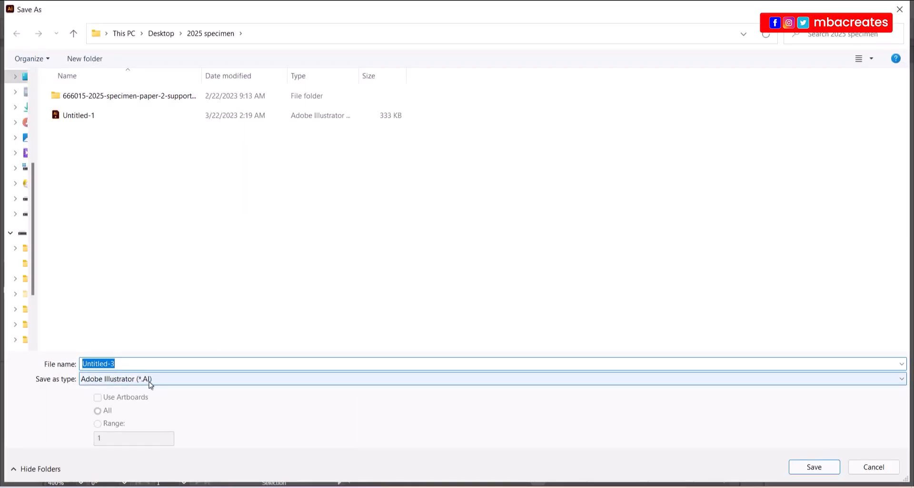
{"action": "left_click", "coordinate": [148, 377]}
{"action": "left_click", "coordinate": [111, 430]}
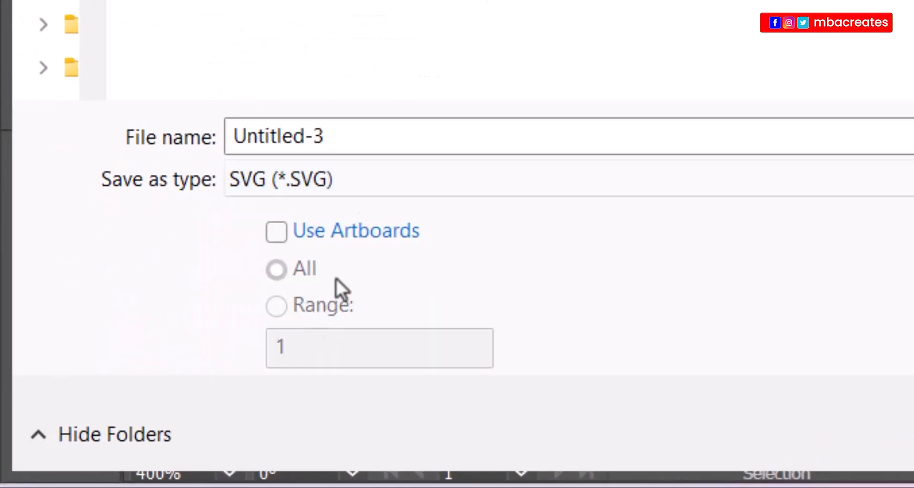
{"action": "left_click", "coordinate": [384, 137]}
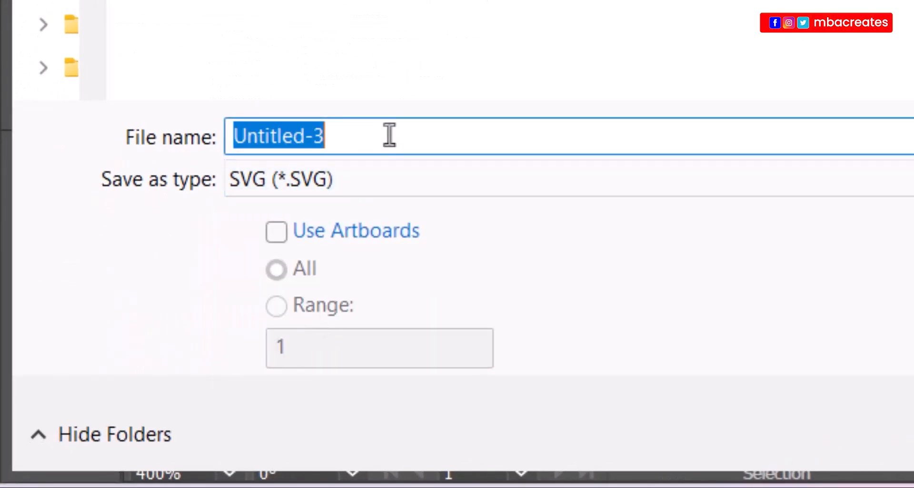
{"action": "type", "text": "Tree"}
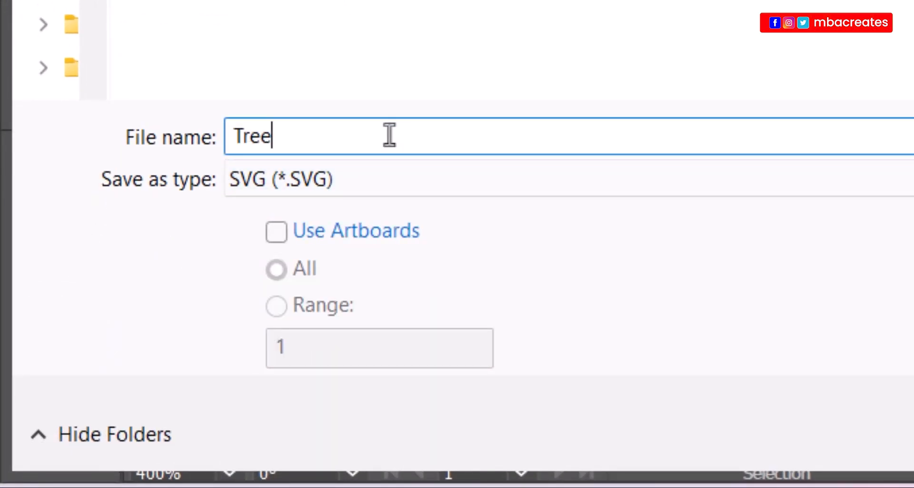
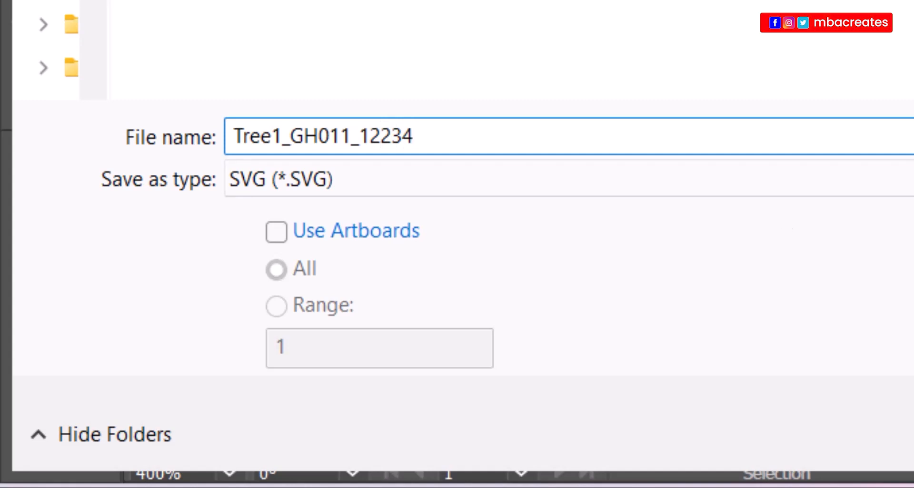
{"action": "key", "text": "Return"}
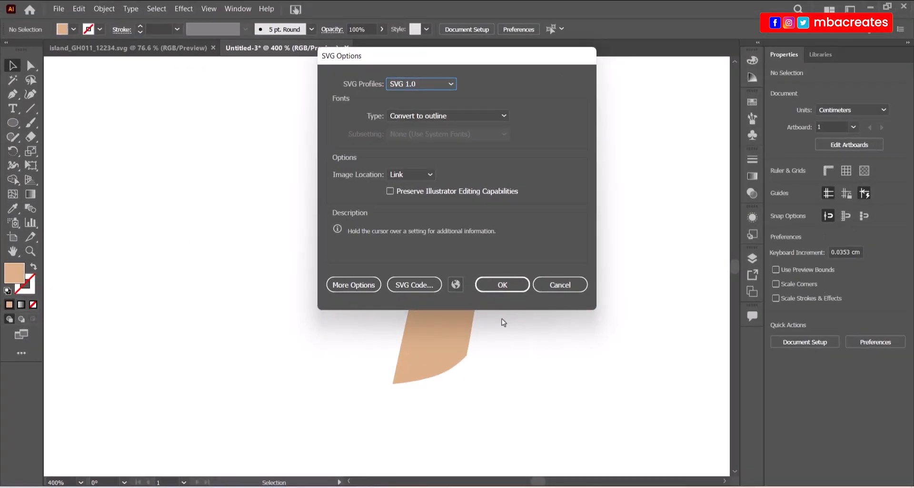
{"action": "left_click", "coordinate": [503, 285]}
{"action": "key", "text": "ctrl+0"}
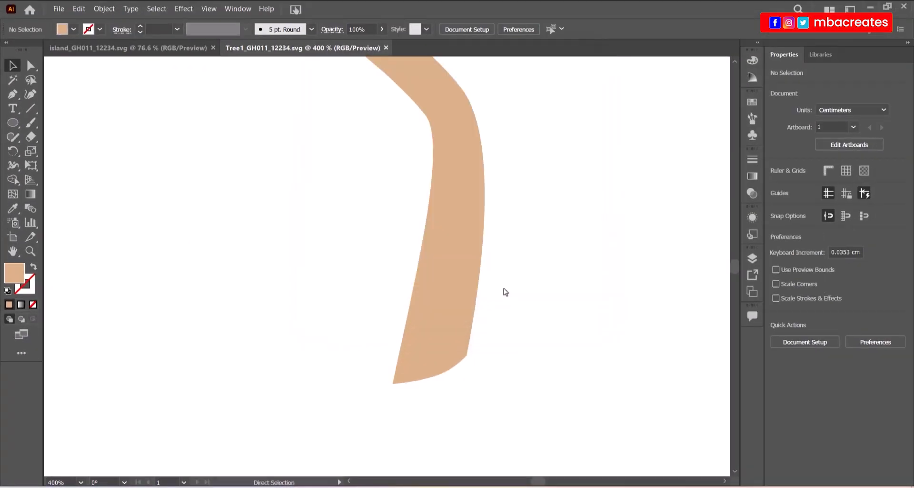
Clear the selection, then select the trunk group.
{"action": "key", "text": "ctrl+z"}
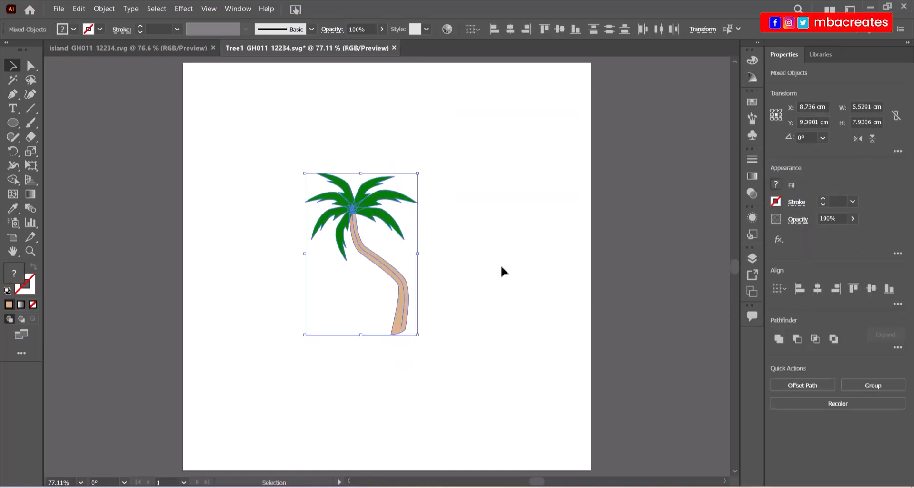
{"action": "left_click", "coordinate": [491, 303]}
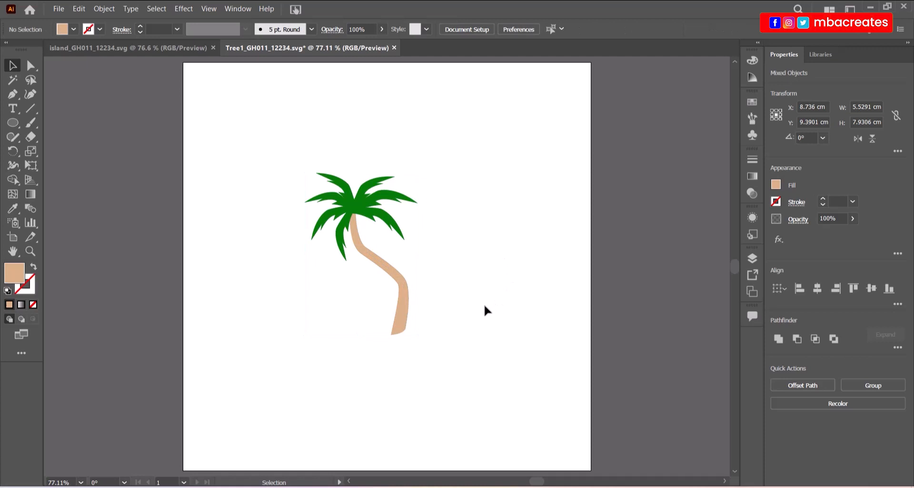
{"action": "left_click", "coordinate": [404, 323]}
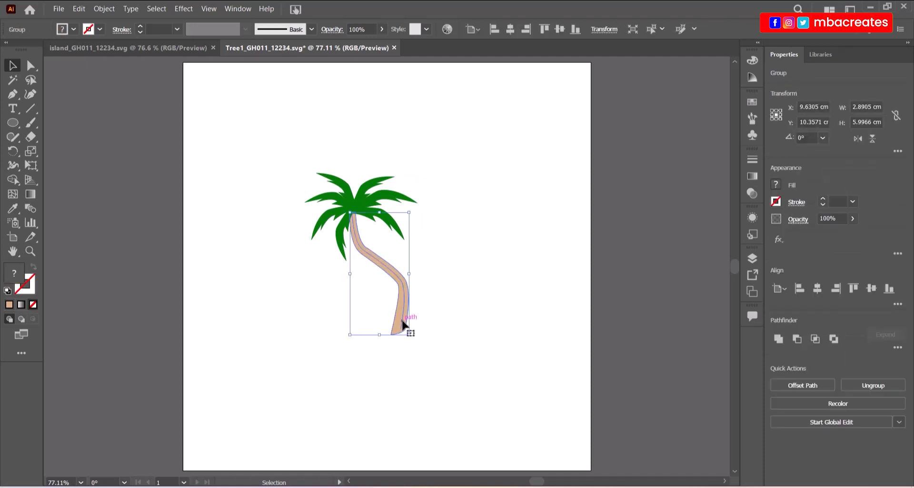
Delete the old trunk group, then sketch a trial Pen curve and undo it.
{"action": "key", "text": "Delete"}
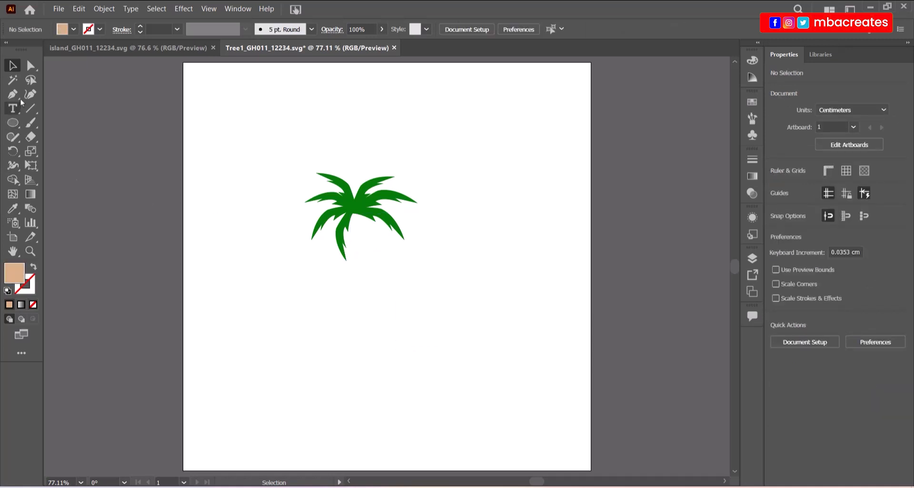
{"action": "key", "text": "p"}
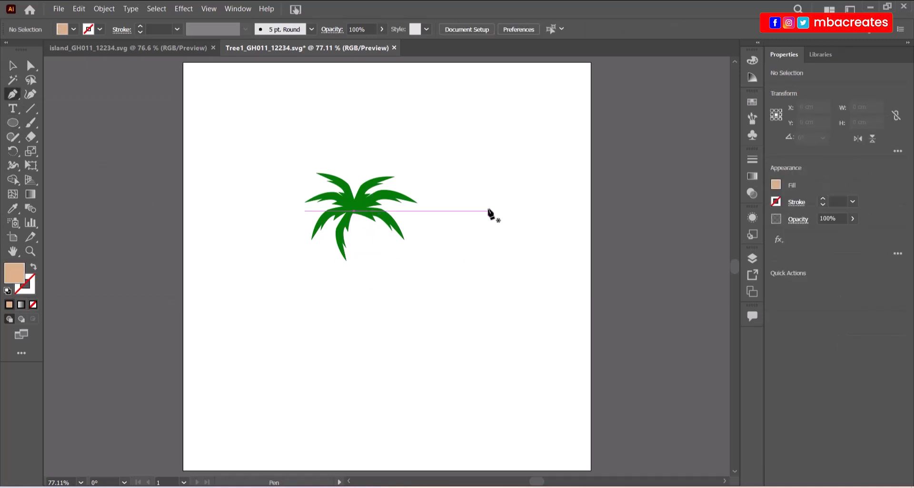
{"action": "left_click", "coordinate": [490, 189]}
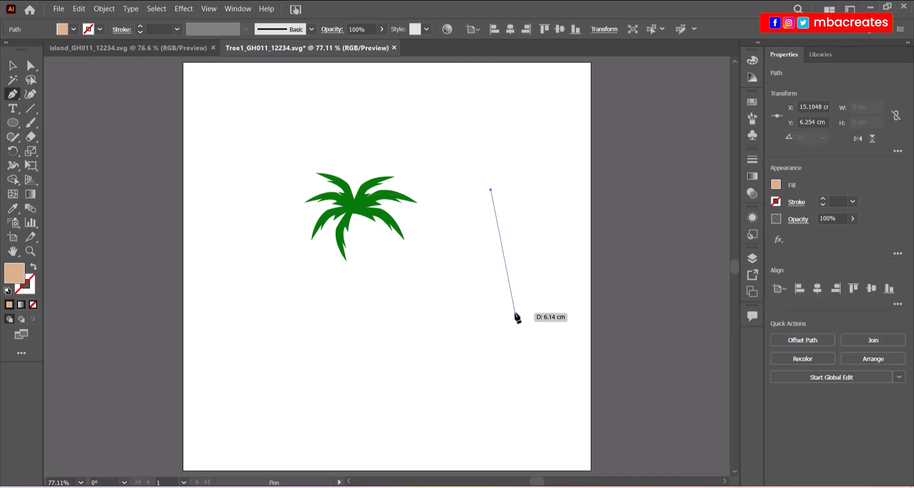
{"action": "left_click_drag", "start_coordinate": [512, 305], "coordinate": [504, 391]}
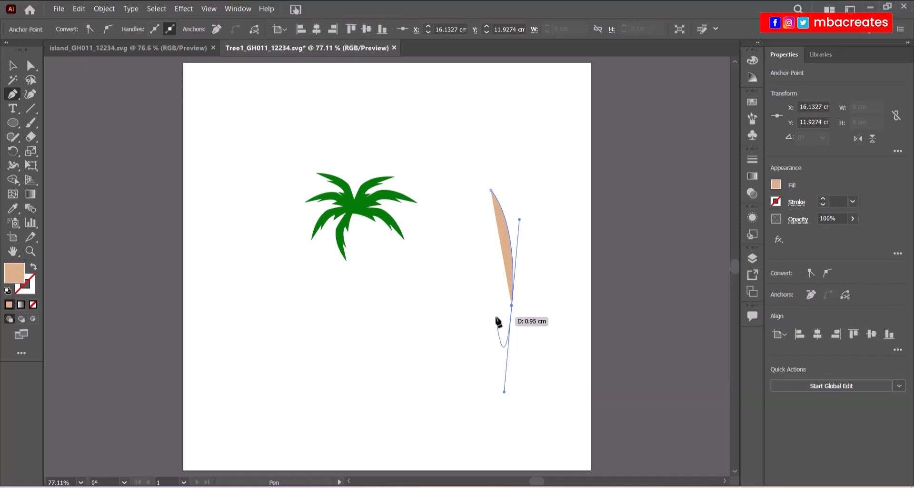
{"action": "key", "text": "ctrl+z"}
{"action": "key", "text": "ctrl+z"}
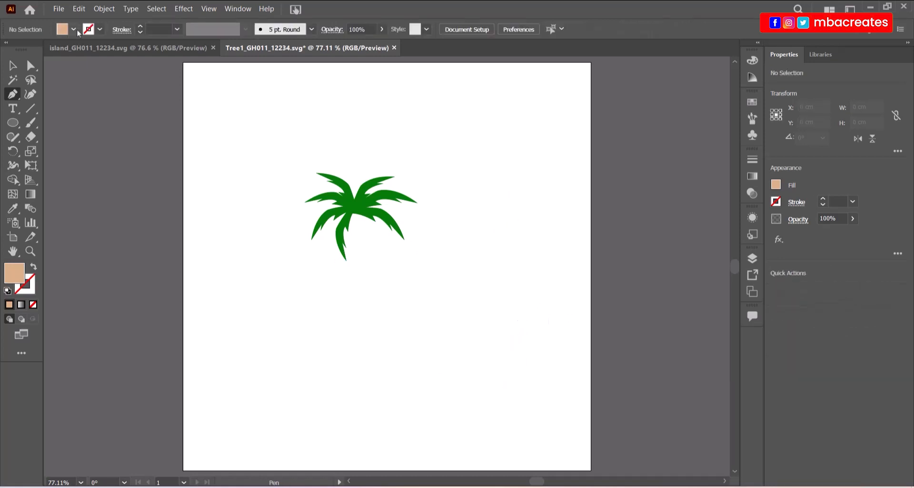
Set the drawing style to a 1 pt tan stroke with no fill.
{"action": "left_click", "coordinate": [98, 30]}
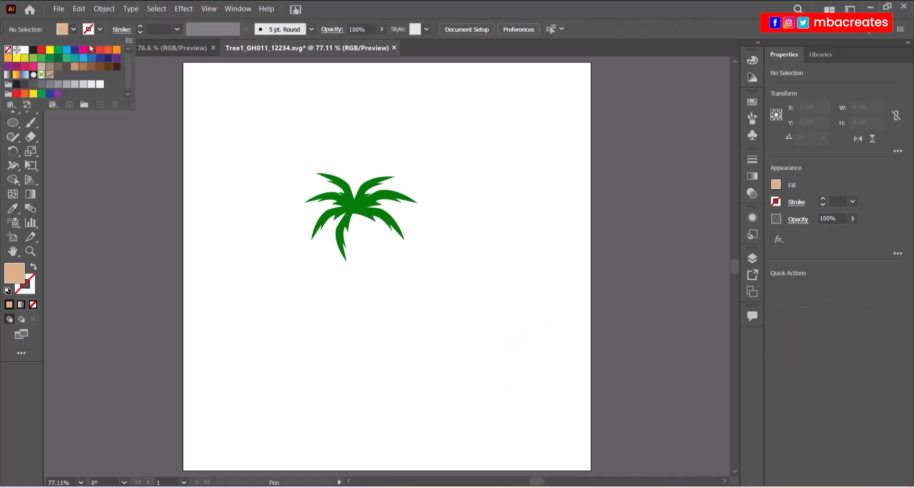
{"action": "left_click", "coordinate": [74, 68]}
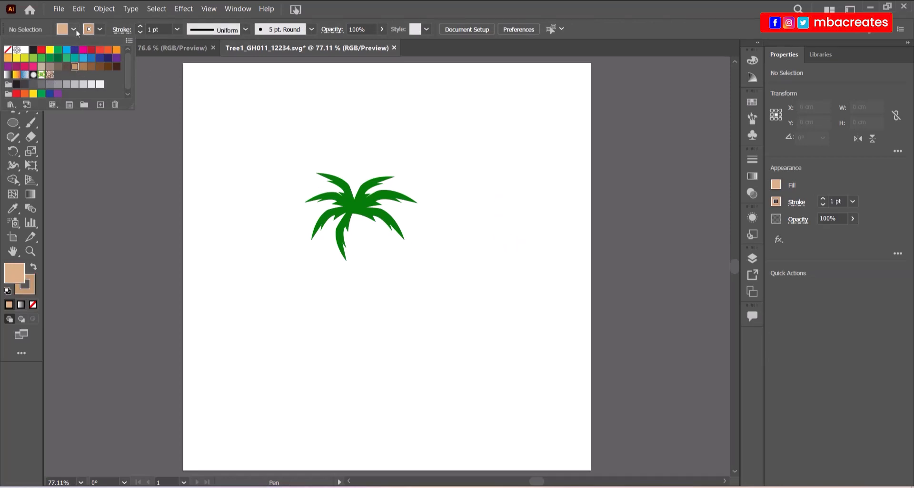
{"action": "left_click", "coordinate": [74, 30]}
{"action": "left_click", "coordinate": [74, 30]}
{"action": "left_click", "coordinate": [7, 49]}
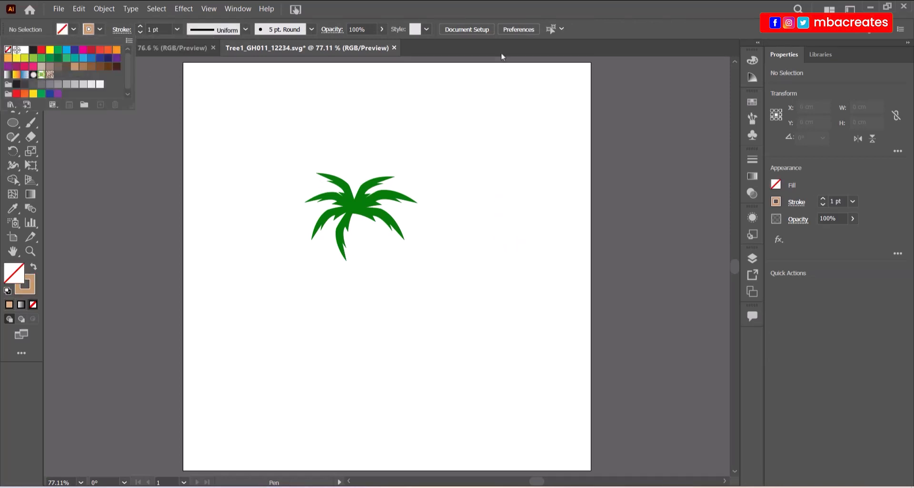
Draw a gently curving open trunk line downward right of the crown, then select it.
{"action": "left_click", "coordinate": [482, 194]}
{"action": "left_click", "coordinate": [505, 288]}
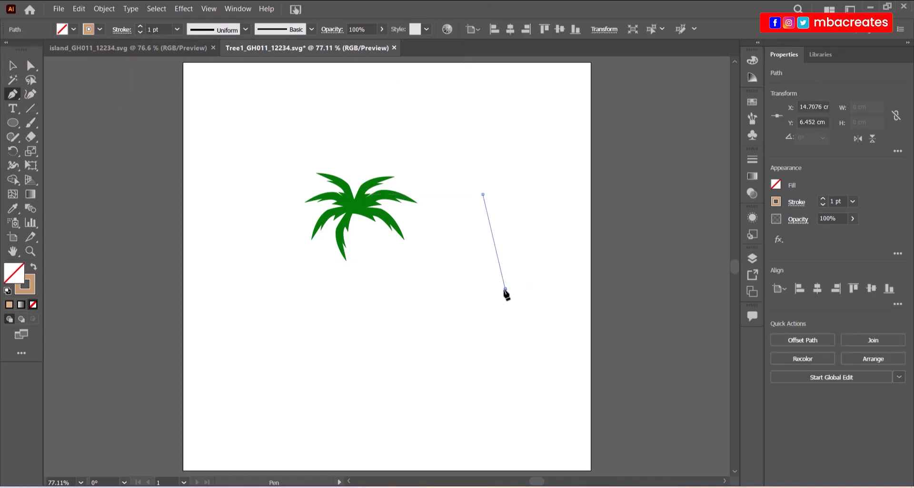
{"action": "left_click_drag", "start_coordinate": [505, 292], "coordinate": [492, 344]}
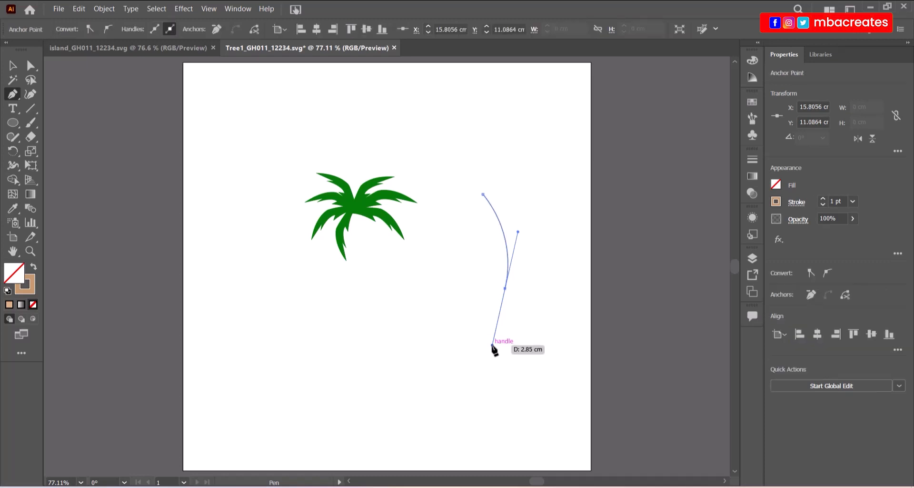
{"action": "key", "text": "ctrl+z"}
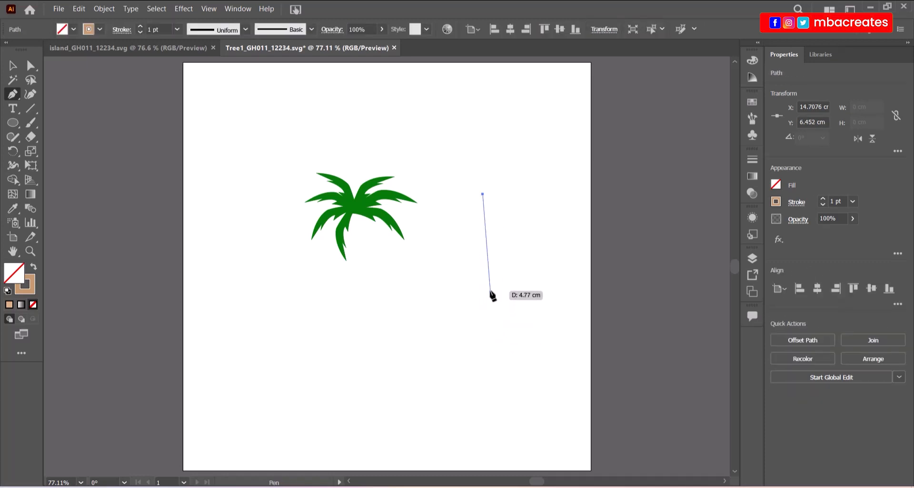
{"action": "left_click_drag", "start_coordinate": [490, 291], "coordinate": [479, 344]}
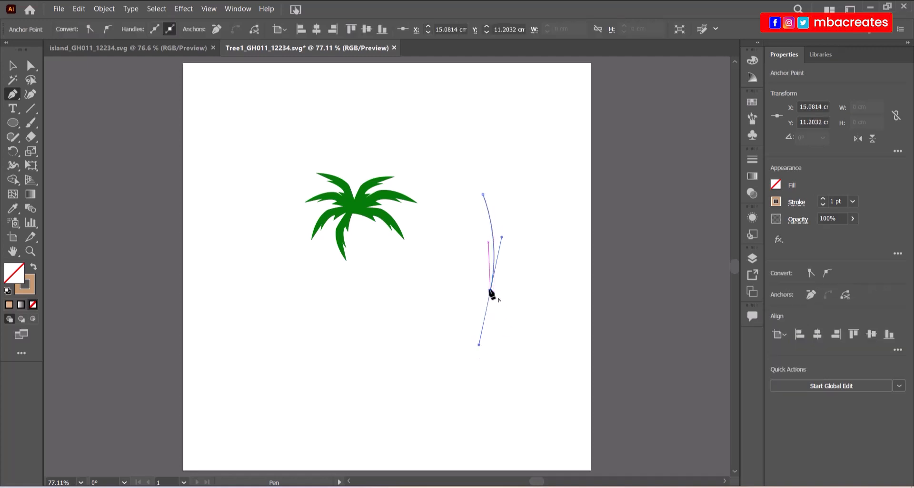
{"action": "left_click", "coordinate": [490, 291]}
{"action": "left_click", "coordinate": [13, 66]}
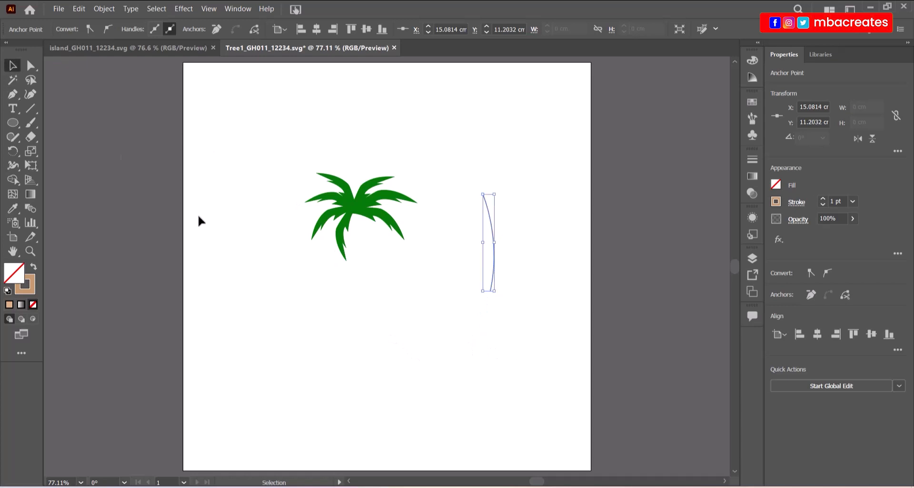
{"action": "left_click", "coordinate": [349, 304]}
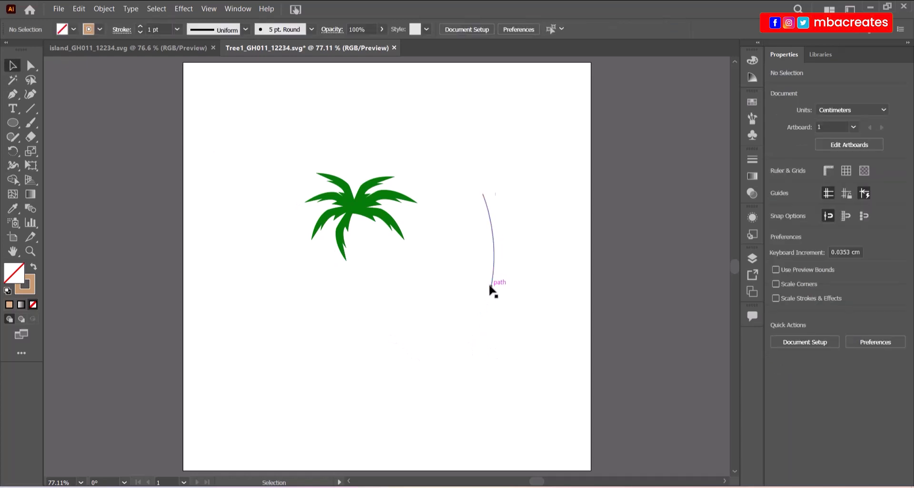
{"action": "left_click", "coordinate": [492, 286]}
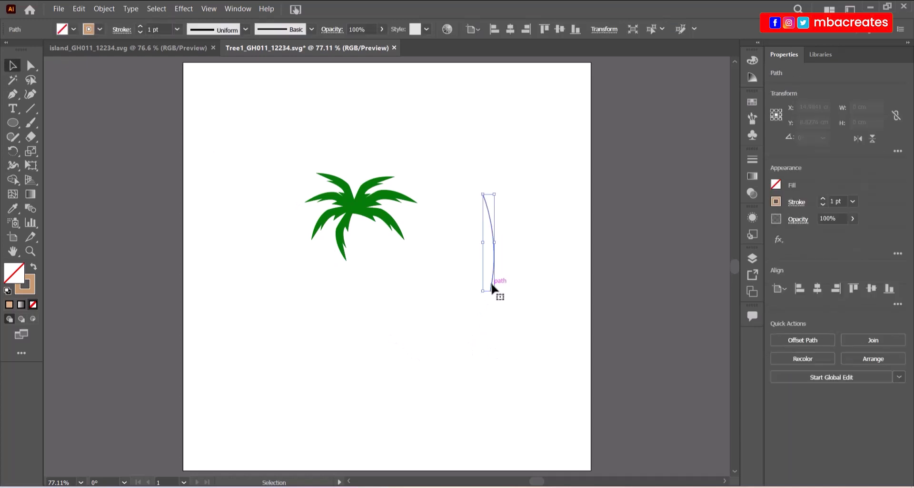
Give the trunk line a 12 pt stroke and expand it into a filled shape.
{"action": "left_click", "coordinate": [176, 30]}
{"action": "left_click", "coordinate": [189, 218]}
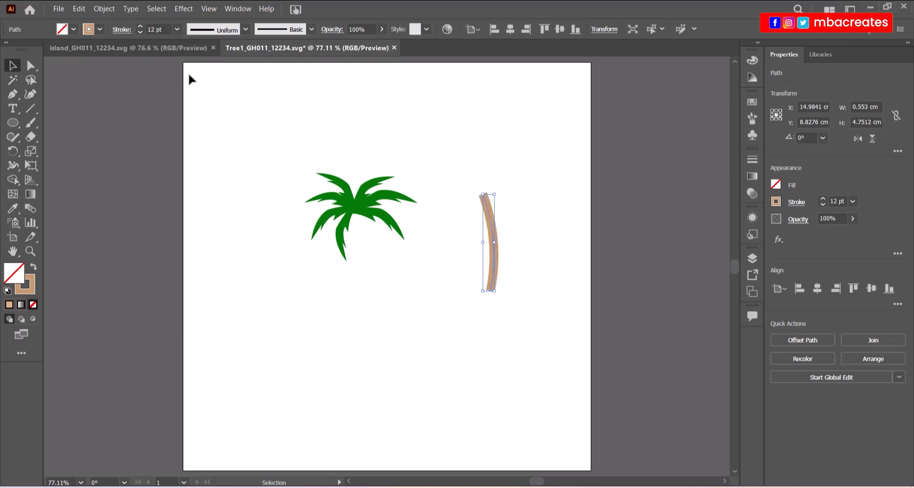
{"action": "left_click", "coordinate": [107, 9]}
{"action": "left_click", "coordinate": [121, 140]}
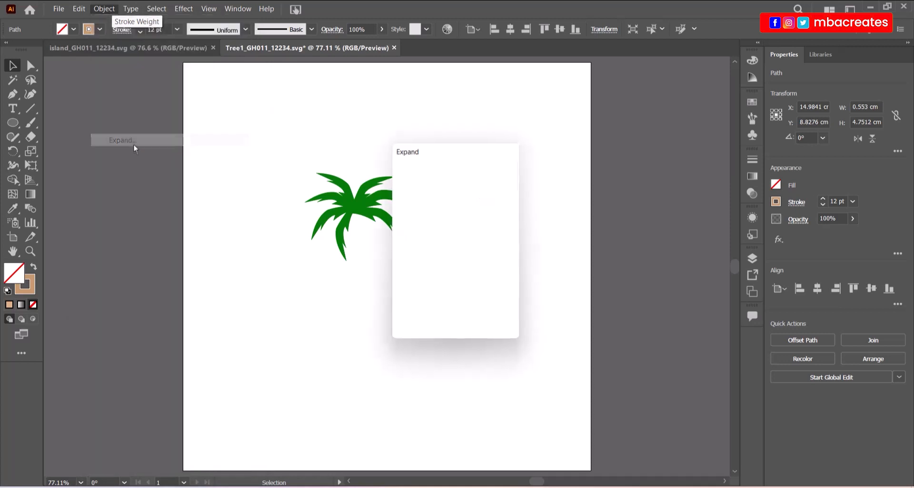
{"action": "left_click", "coordinate": [431, 317]}
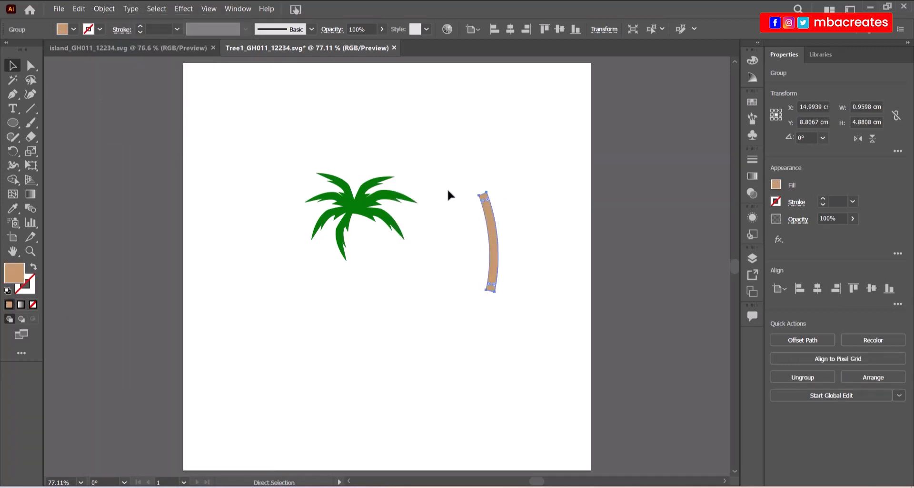
Widen the trunk's base by dragging its bottom corner points outward.
{"action": "key", "text": "ctrl+plus"}
{"action": "key", "text": "ctrl+plus"}
{"action": "key", "text": "ctrl+plus"}
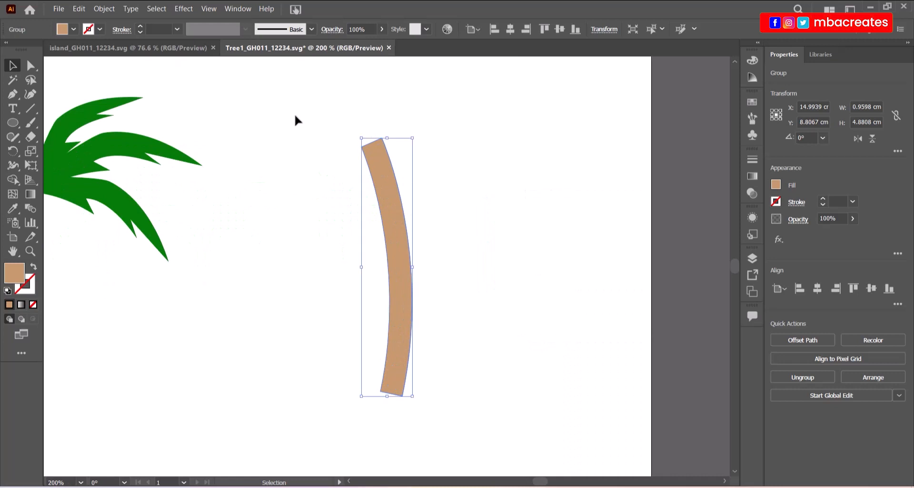
{"action": "left_click", "coordinate": [30, 65]}
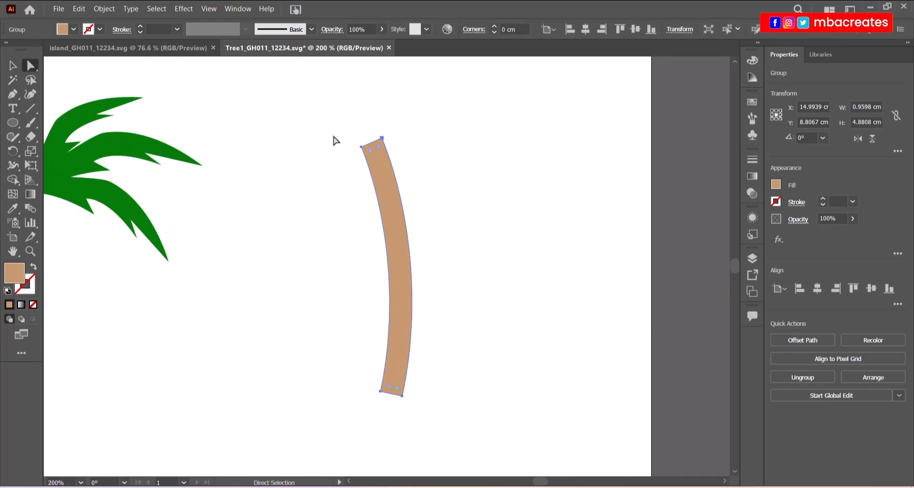
{"action": "left_click_drag", "start_coordinate": [334, 139], "coordinate": [372, 143]}
{"action": "key", "text": "ctrl+z"}
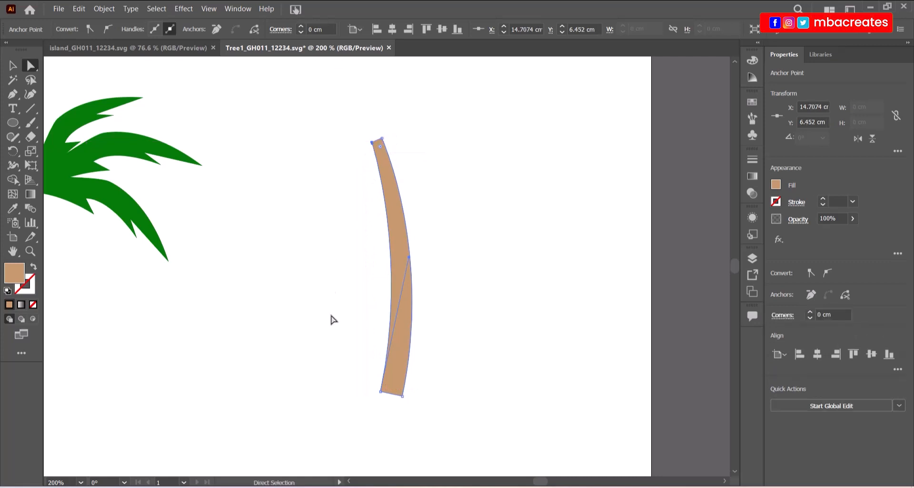
{"action": "left_click", "coordinate": [404, 396]}
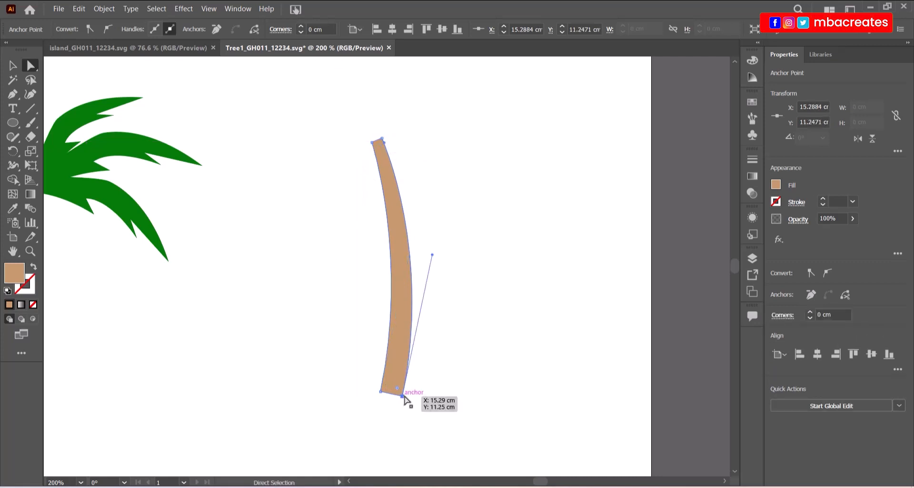
{"action": "left_click_drag", "start_coordinate": [402, 396], "coordinate": [412, 395]}
{"action": "left_click_drag", "start_coordinate": [353, 381], "coordinate": [376, 396]}
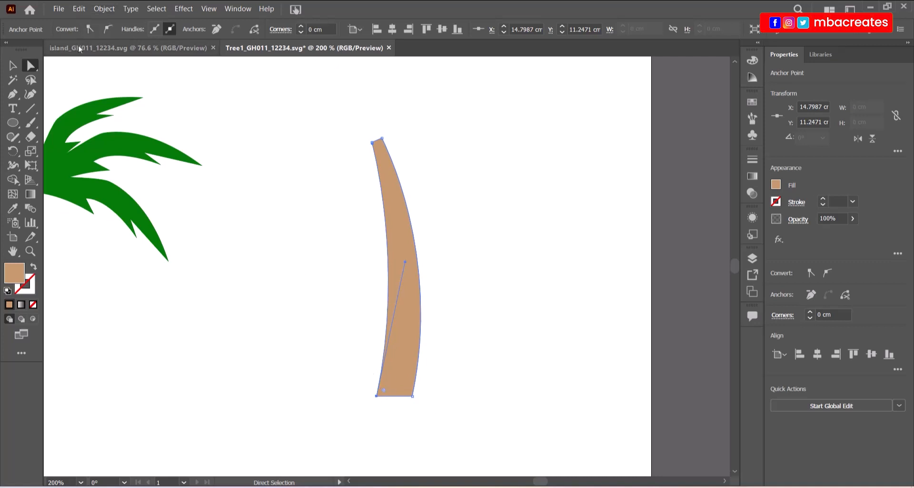
Add an anchor point in the middle of the trunk's bottom edge.
{"action": "left_click", "coordinate": [12, 95]}
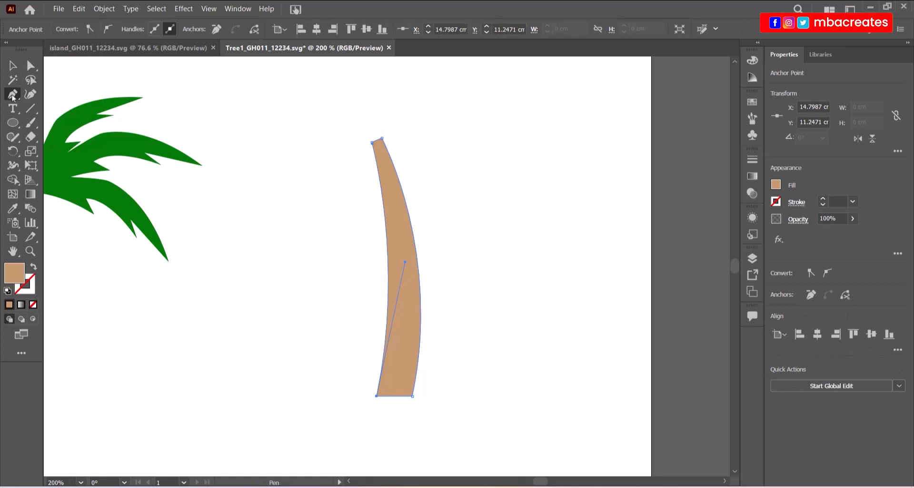
{"action": "left_click", "coordinate": [13, 95]}
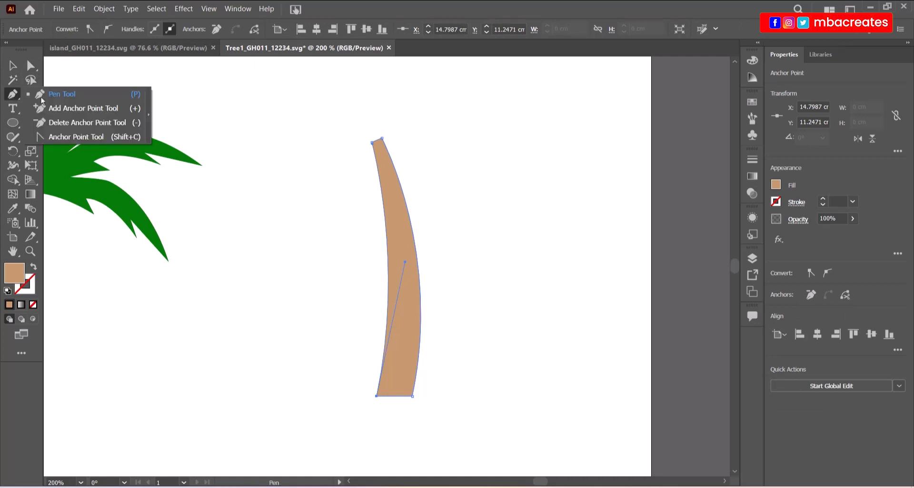
{"action": "left_click", "coordinate": [96, 112]}
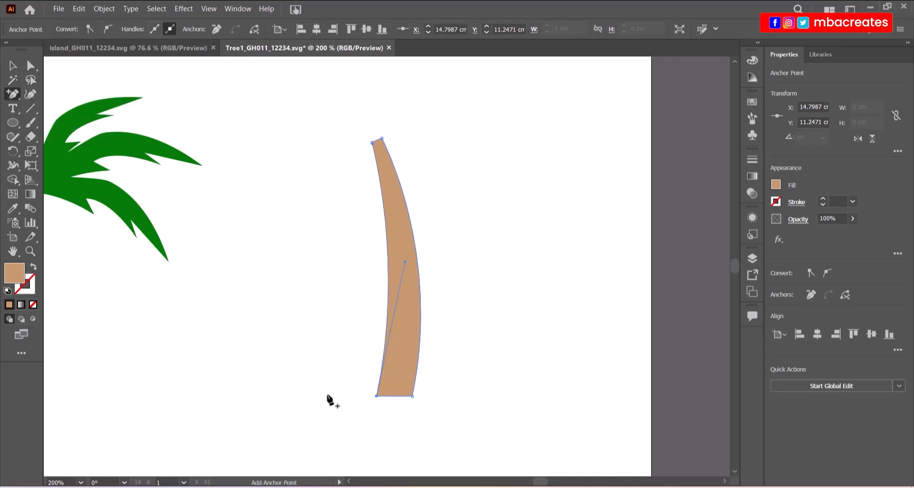
{"action": "left_click", "coordinate": [403, 405]}
Pull the new bottom point down and level its handles to round the base.
{"action": "left_click", "coordinate": [29, 68]}
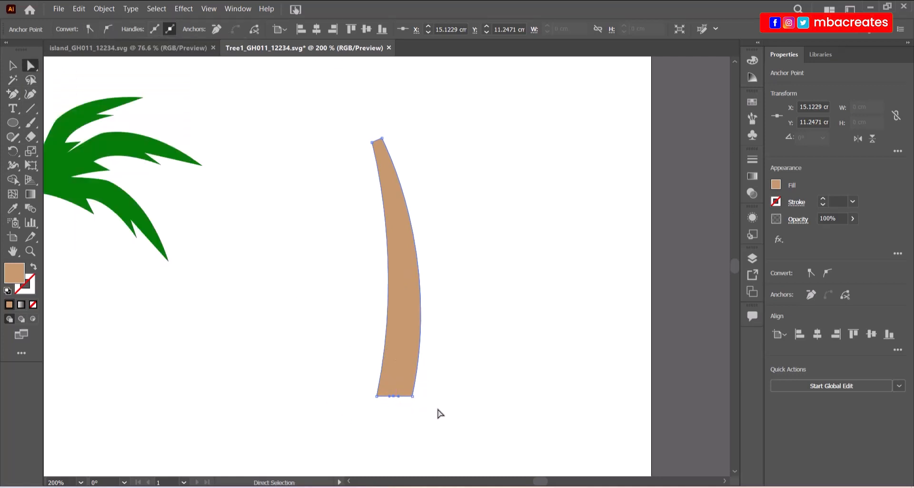
{"action": "key", "text": "ctrl+equal"}
{"action": "key", "text": "ctrl+equal"}
{"action": "key", "text": "ctrl+equal"}
{"action": "key", "text": "ctrl+equal"}
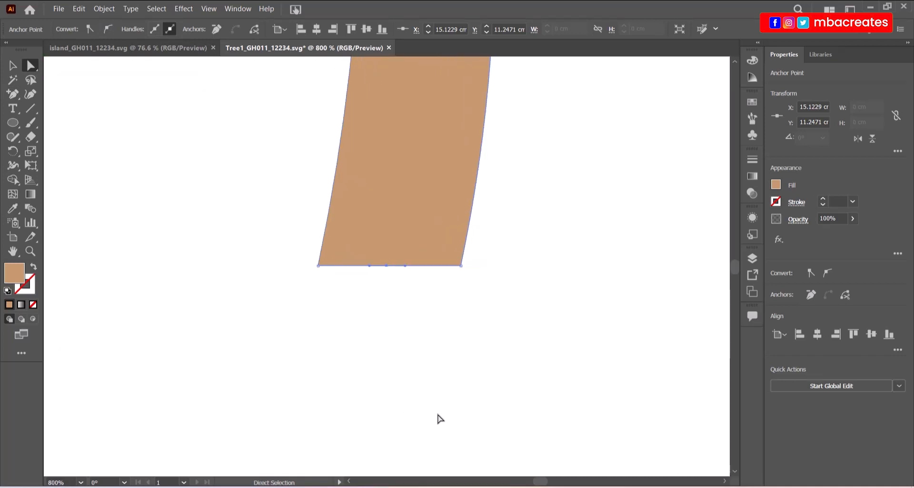
{"action": "left_click_drag", "start_coordinate": [388, 266], "coordinate": [432, 282]}
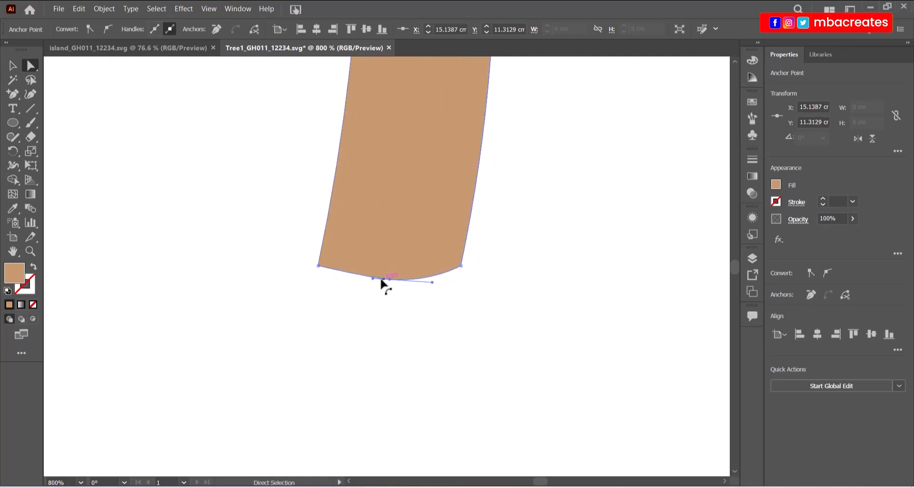
{"action": "left_click_drag", "start_coordinate": [373, 278], "coordinate": [342, 280]}
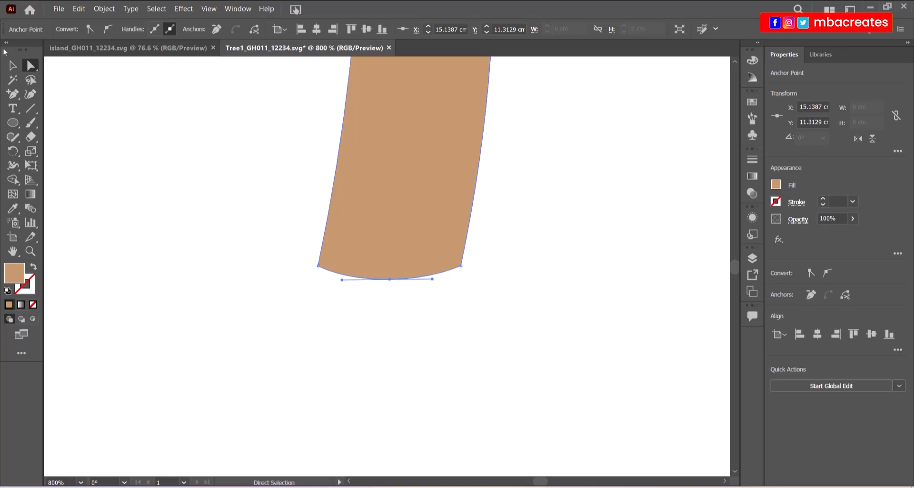
{"action": "left_click", "coordinate": [13, 65]}
{"action": "left_click", "coordinate": [478, 310]}
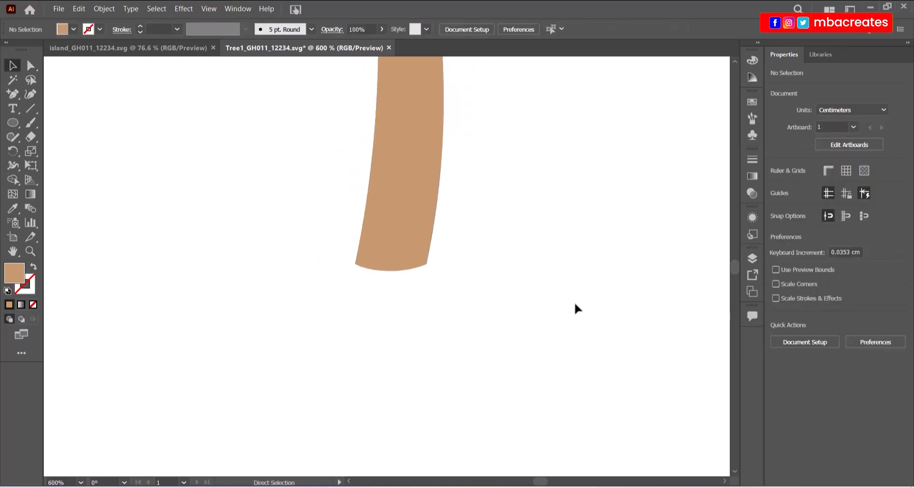
{"action": "key", "text": "ctrl+minus"}
{"action": "key", "text": "ctrl+minus"}
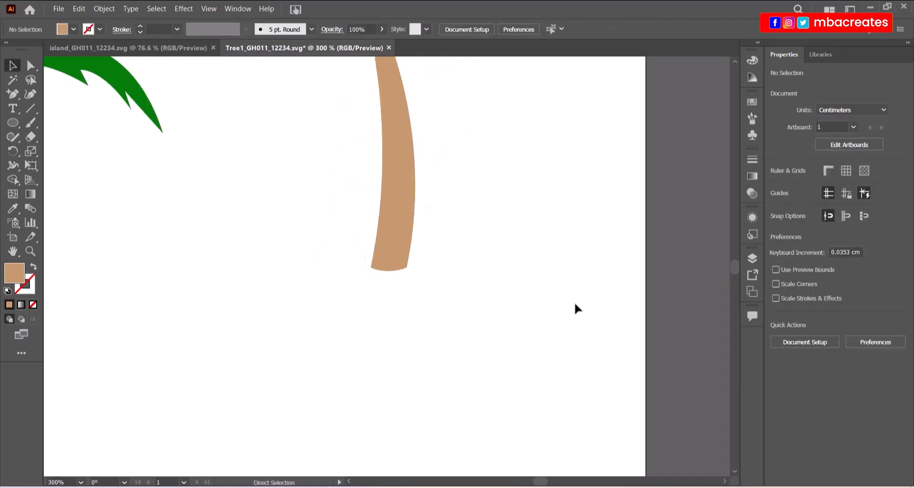
{"action": "key", "text": "ctrl+minus"}
{"action": "key", "text": "ctrl+minus"}
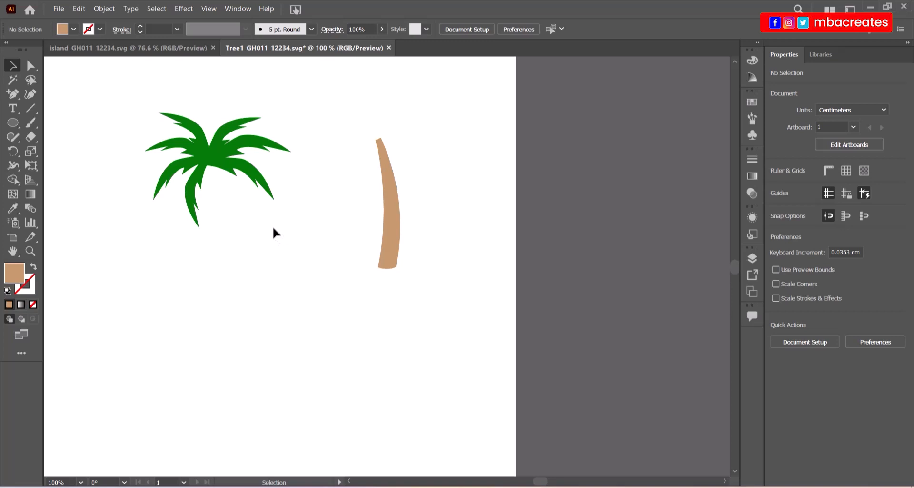
{"action": "left_click", "coordinate": [571, 487]}
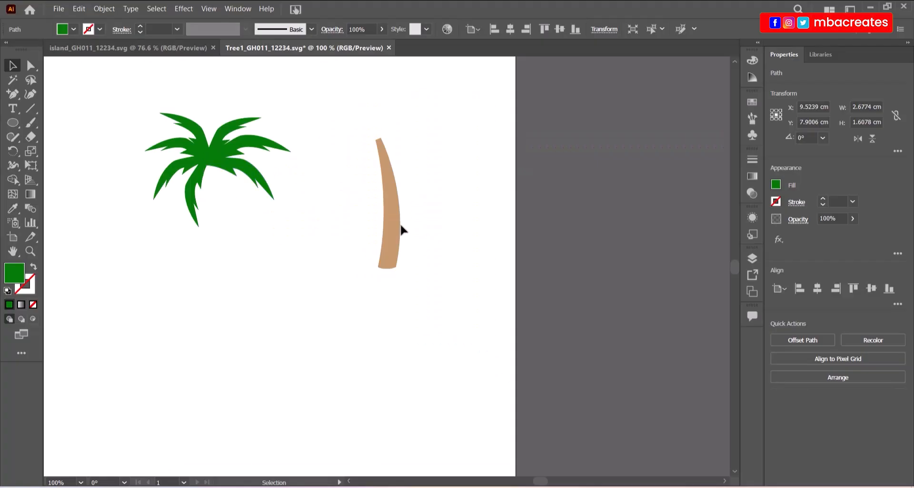
Move the trunk up under the leafy crown and send it to the back.
{"action": "left_click_drag", "start_coordinate": [398, 225], "coordinate": [227, 242]}
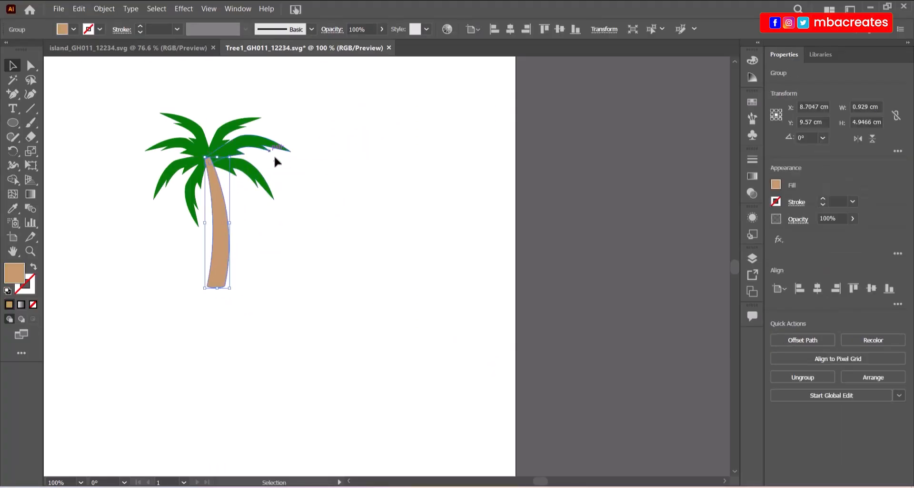
{"action": "right_click", "coordinate": [224, 258]}
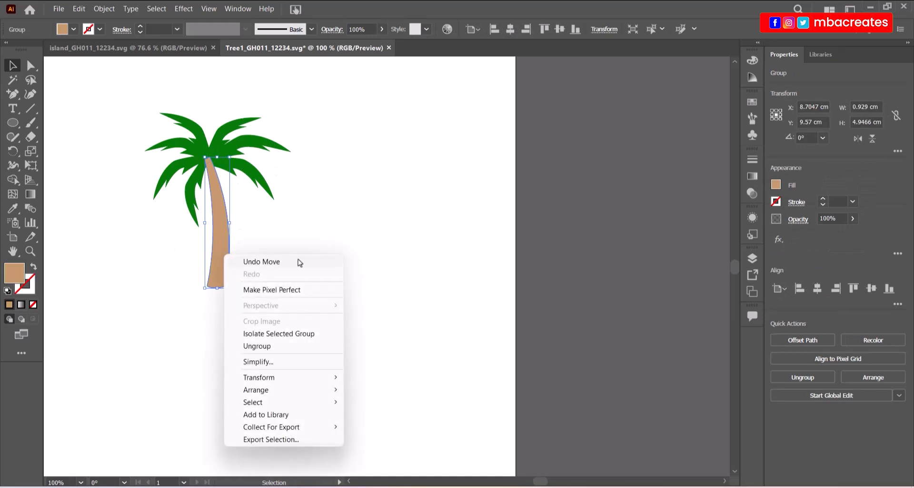
{"action": "mouse_move", "coordinate": [295, 391]}
{"action": "left_click", "coordinate": [381, 426]}
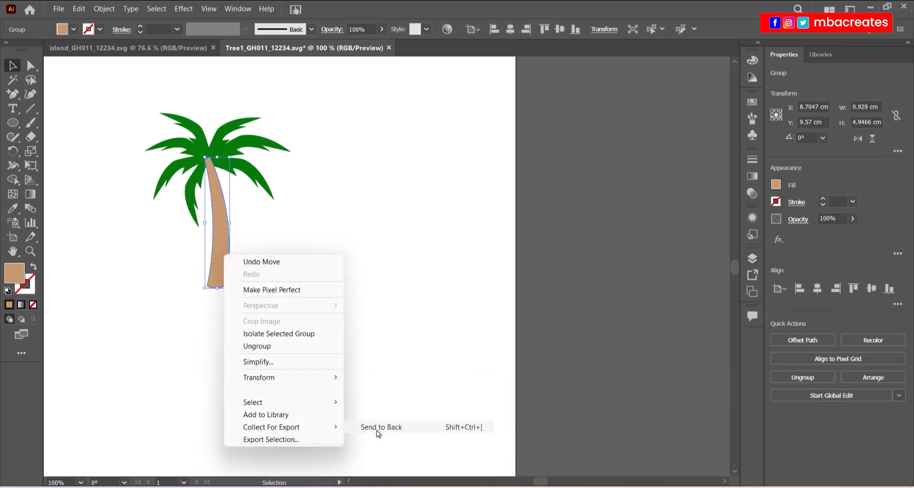
Rotate the right drooping leaf clockwise and make it narrower.
{"action": "left_click", "coordinate": [256, 182]}
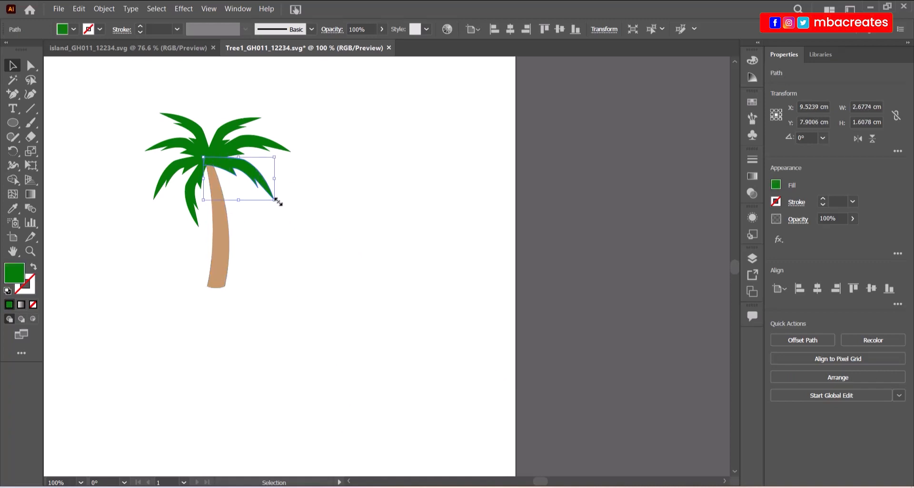
{"action": "left_click_drag", "start_coordinate": [278, 201], "coordinate": [262, 219]}
{"action": "left_click_drag", "start_coordinate": [251, 161], "coordinate": [236, 181]}
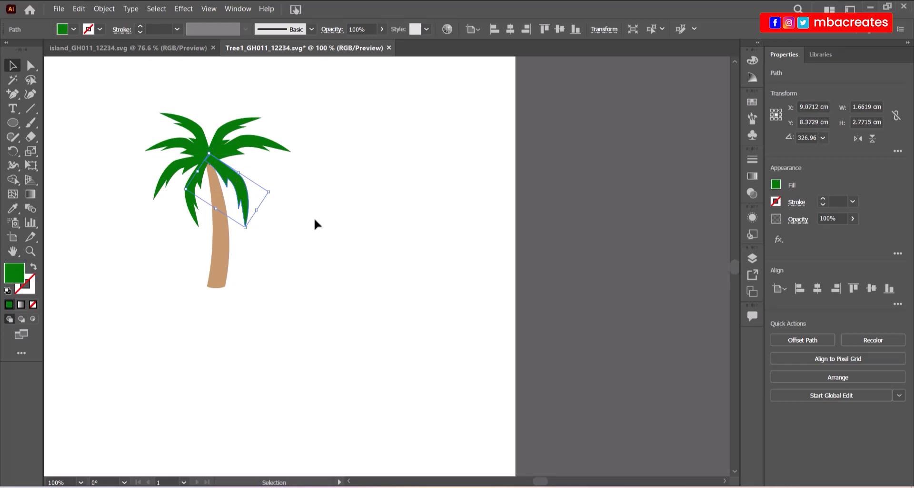
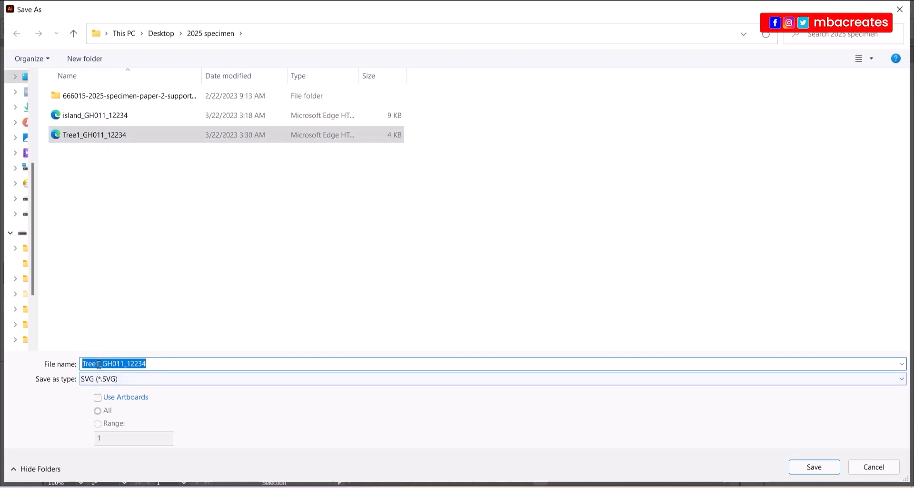
{"action": "type", "text": "2"}
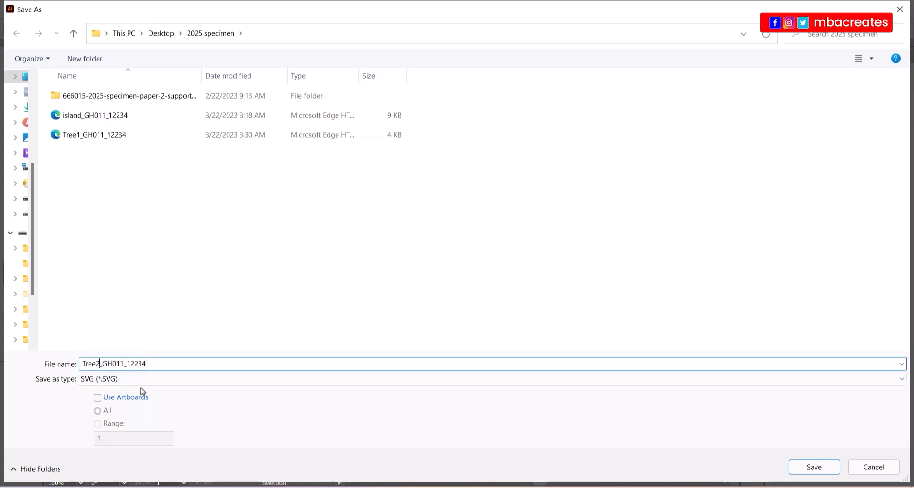
{"action": "key", "text": "Return"}
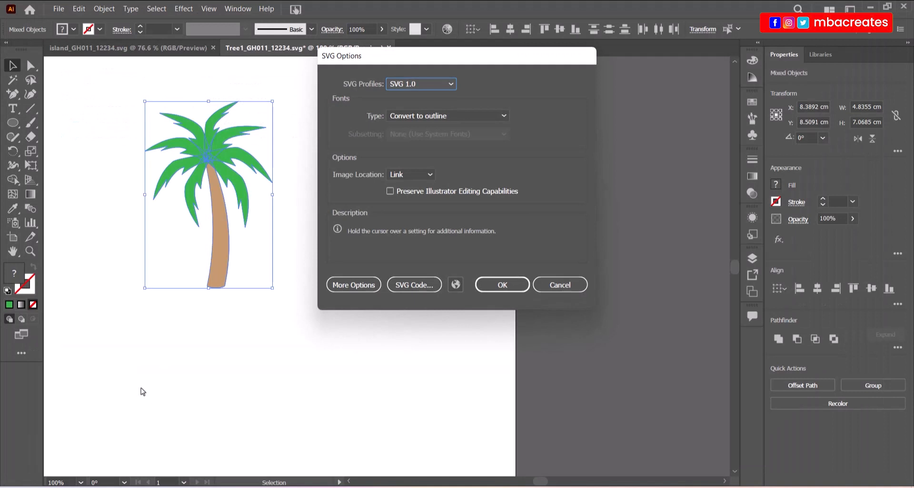
{"action": "key", "text": "Return"}
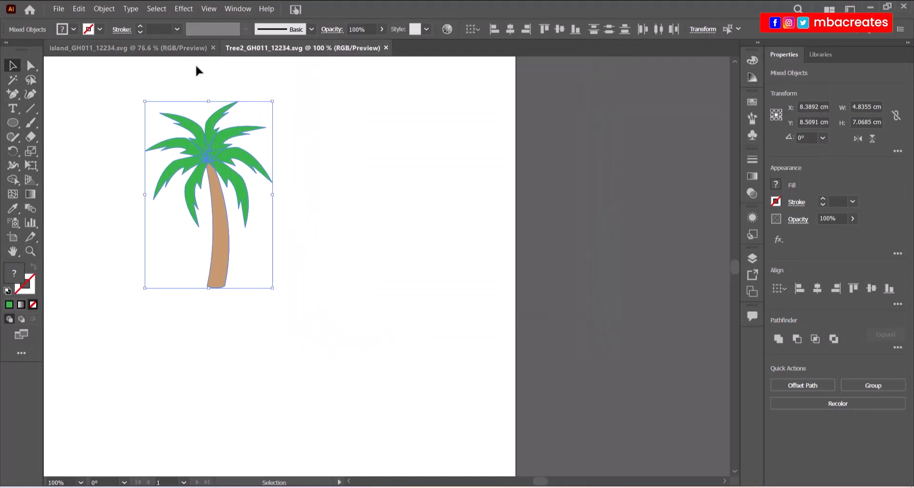
{"action": "left_click", "coordinate": [142, 47]}
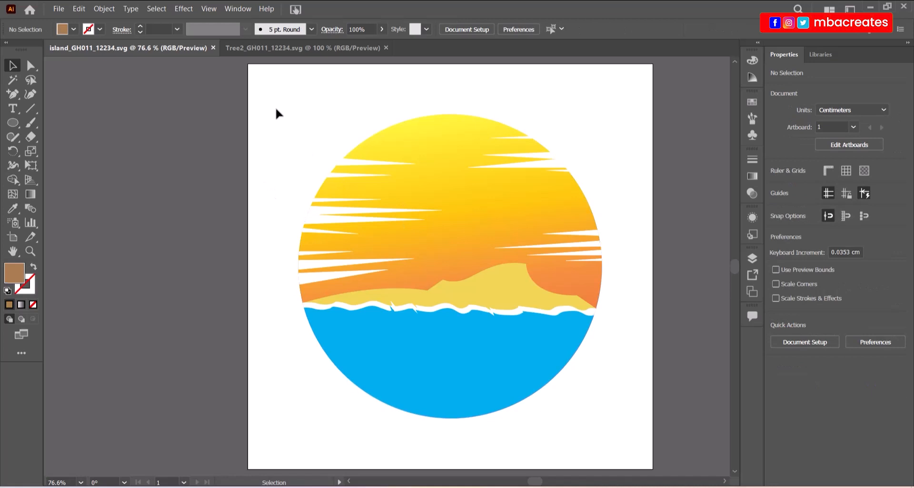
Copy the whole Tree2 palm tree into the island document, placing it left of the circle.
{"action": "left_click", "coordinate": [263, 50]}
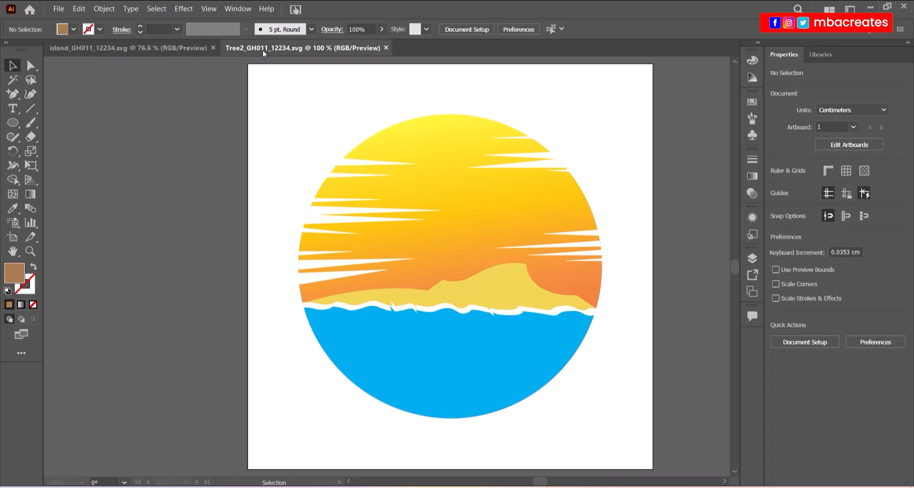
{"action": "left_click_drag", "start_coordinate": [125, 86], "coordinate": [319, 304]}
{"action": "left_click_drag", "start_coordinate": [227, 166], "coordinate": [254, 289]}
{"action": "left_click_drag", "start_coordinate": [253, 339], "coordinate": [193, 305]}
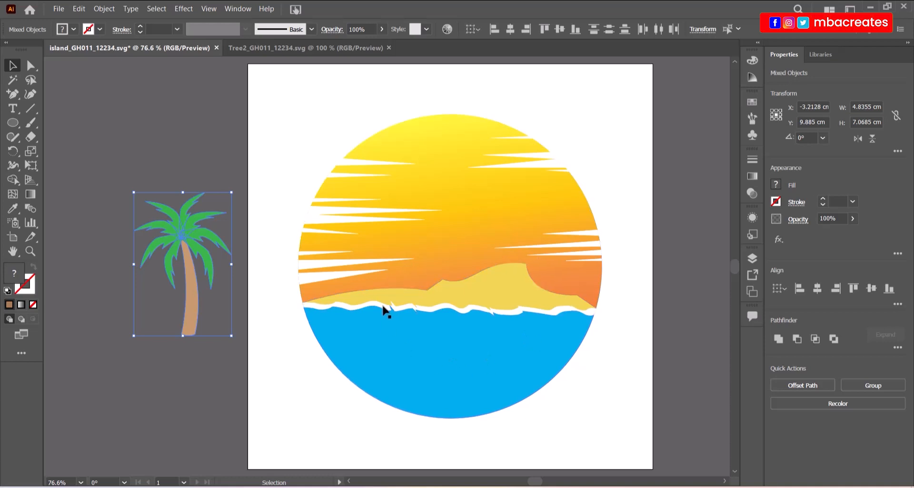
Group the circle scene artwork and lock that group in the Layers panel.
{"action": "left_click_drag", "start_coordinate": [332, 146], "coordinate": [555, 410]}
{"action": "right_click", "coordinate": [451, 332]}
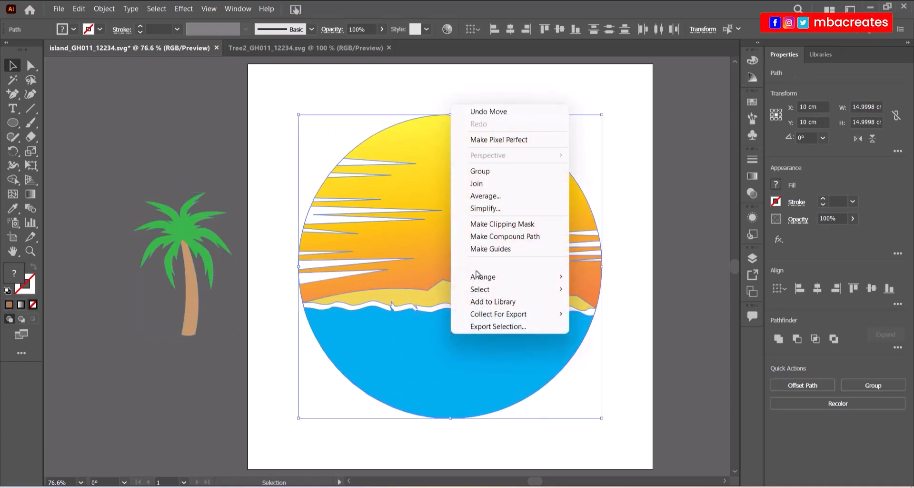
{"action": "left_click", "coordinate": [491, 171]}
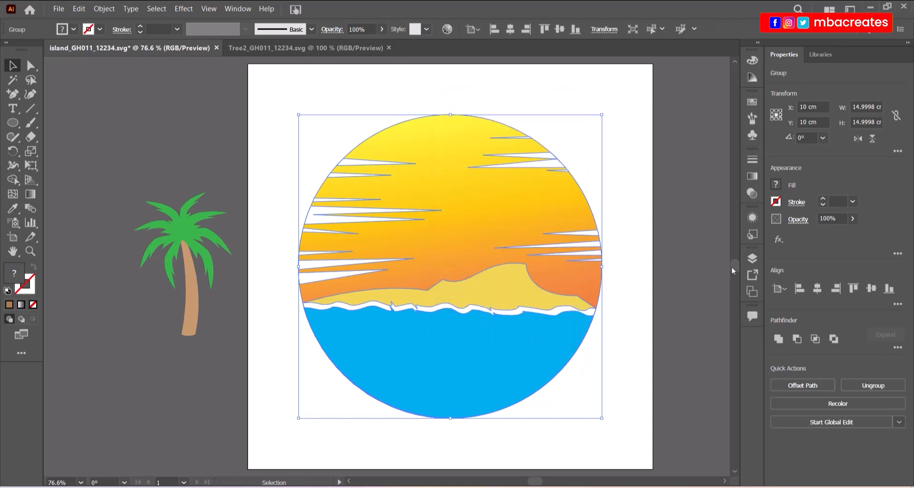
{"action": "left_click", "coordinate": [752, 257]}
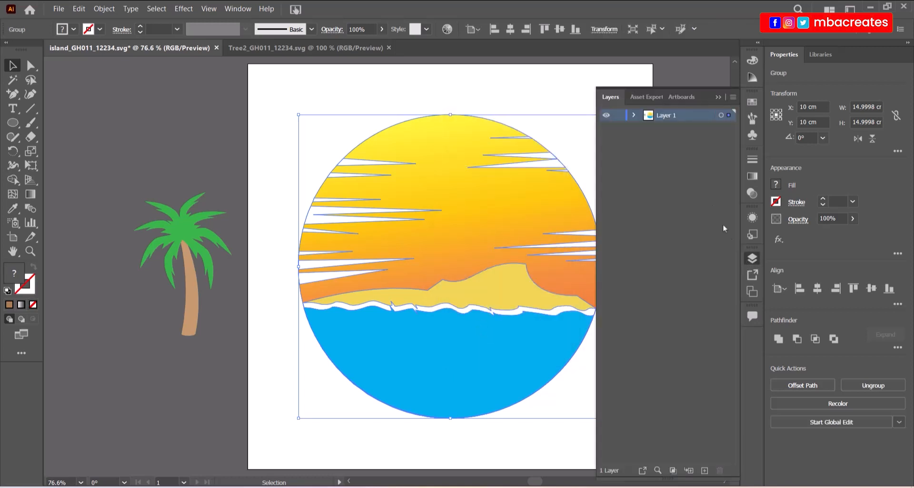
{"action": "left_click", "coordinate": [634, 116]}
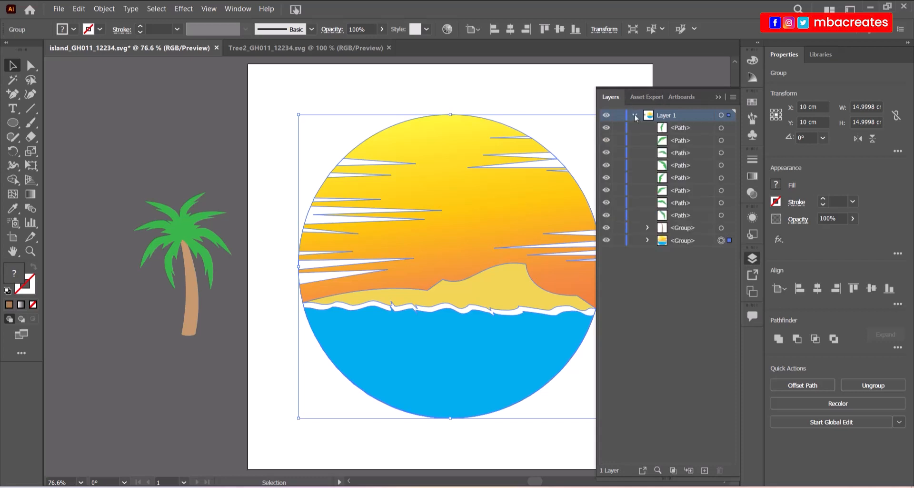
{"action": "left_click", "coordinate": [619, 242]}
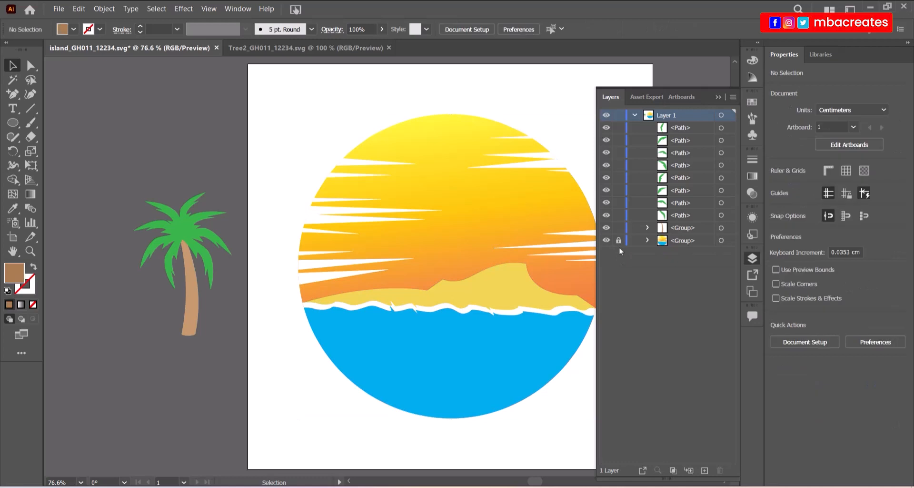
{"action": "left_click", "coordinate": [717, 98]}
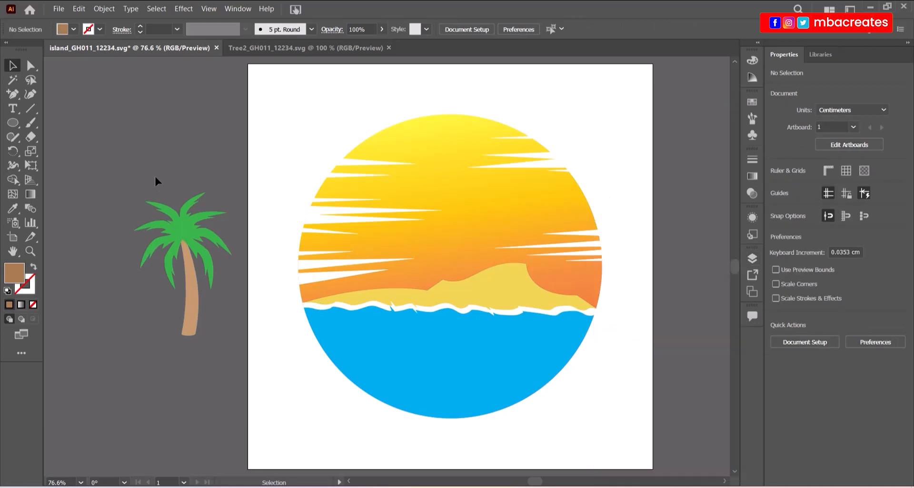
Group the palm tree's parts and move it onto the right side of the island's sand.
{"action": "left_click_drag", "start_coordinate": [218, 357], "coordinate": [221, 360]}
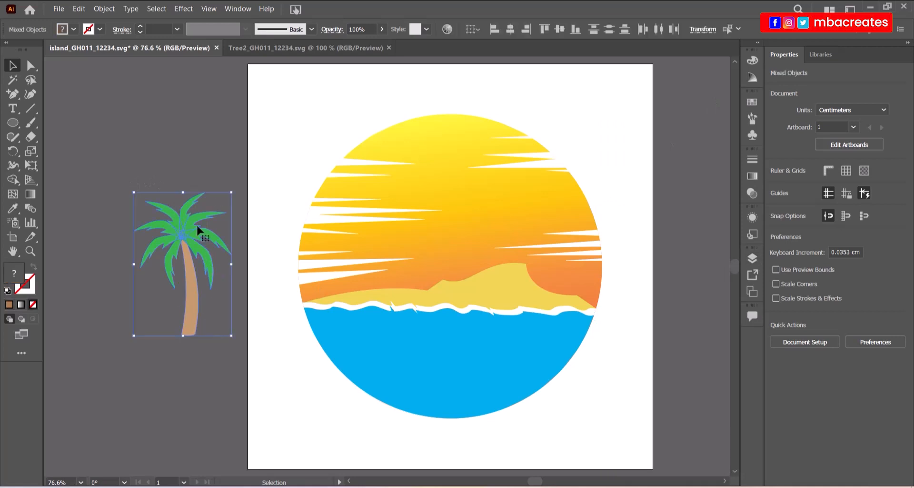
{"action": "right_click", "coordinate": [195, 220]}
{"action": "left_click", "coordinate": [229, 303]}
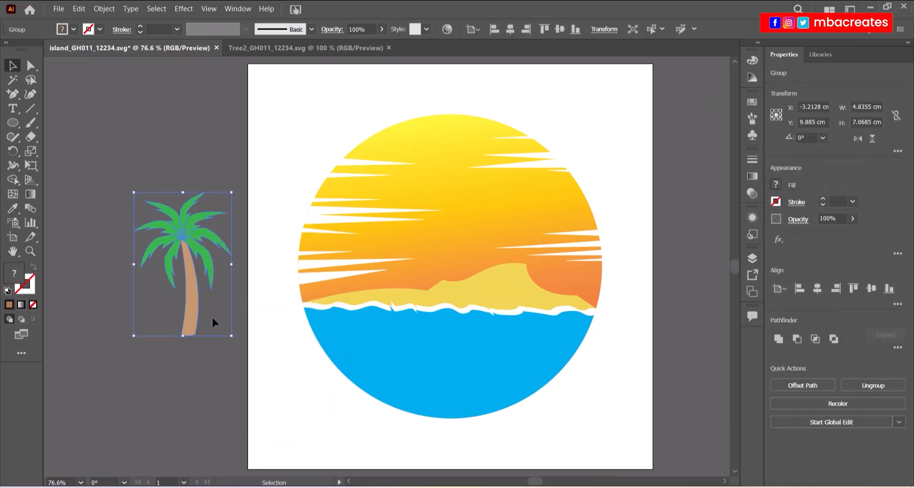
{"action": "left_click", "coordinate": [188, 367]}
{"action": "left_click_drag", "start_coordinate": [191, 320], "coordinate": [519, 284]}
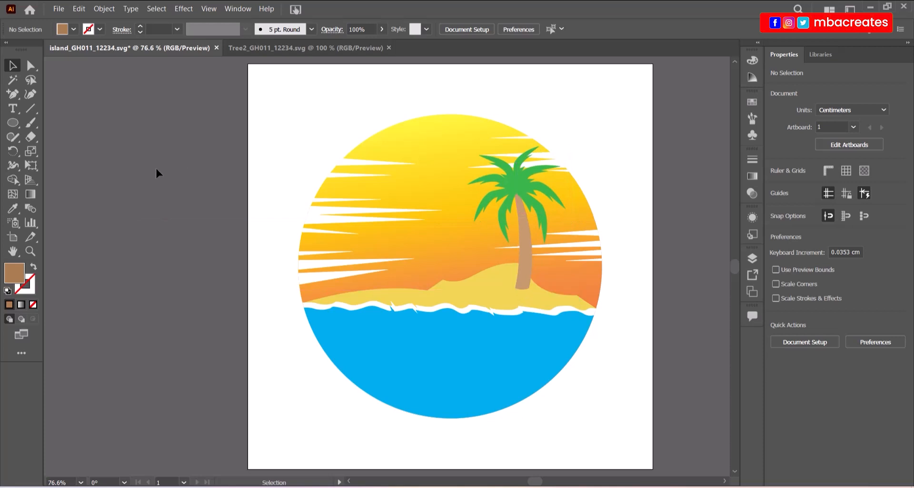
{"action": "left_click", "coordinate": [56, 9]}
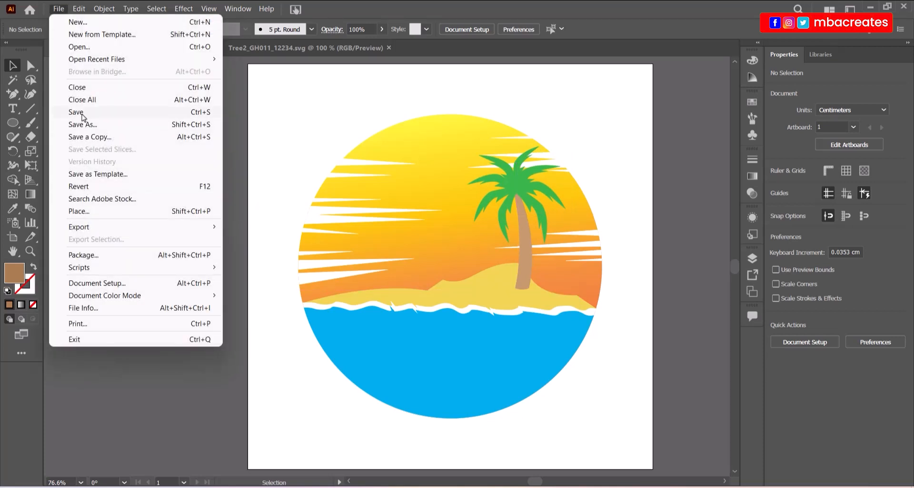
{"action": "left_click", "coordinate": [81, 47]}
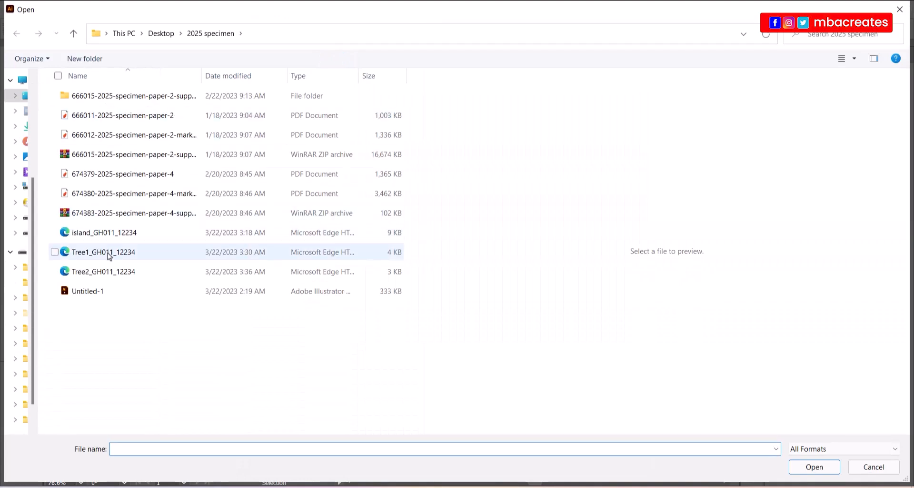
{"action": "left_click", "coordinate": [307, 252]}
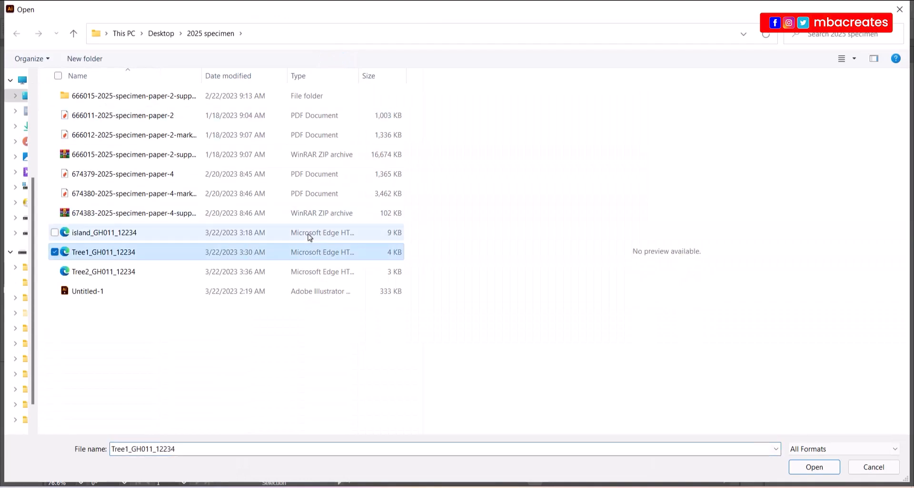
{"action": "left_click", "coordinate": [792, 468]}
{"action": "key", "text": "ctrl+a"}
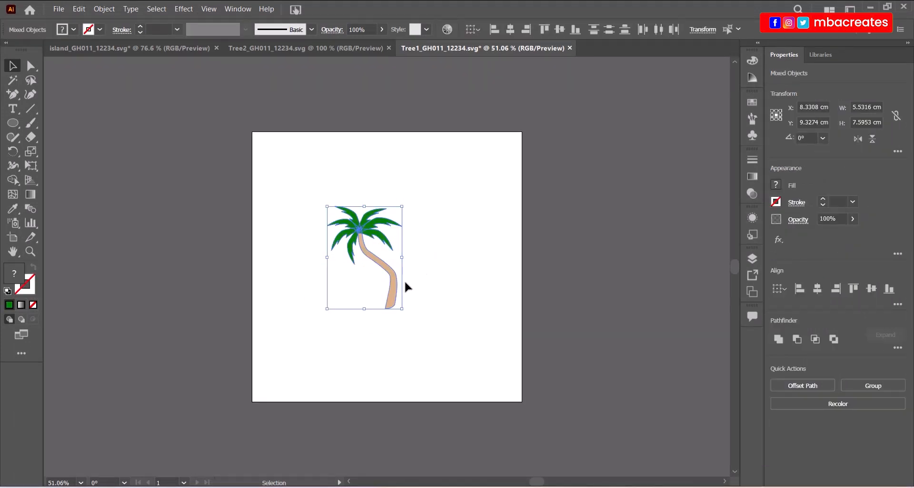
{"action": "left_click_drag", "start_coordinate": [398, 292], "coordinate": [371, 271]}
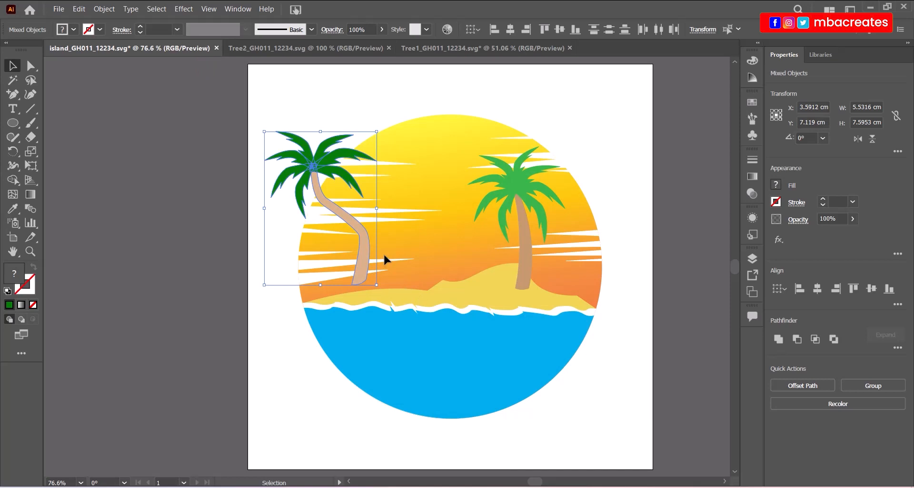
Group the leaning palm, set it beside the upright palm, and scale it to about 4.53 × 6.22 cm.
{"action": "left_click_drag", "start_coordinate": [364, 243], "coordinate": [215, 269]}
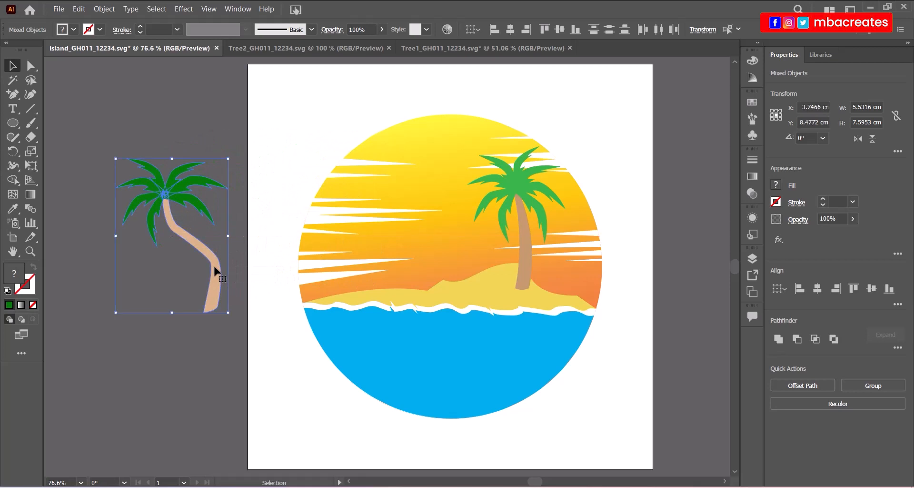
{"action": "right_click", "coordinate": [215, 269]}
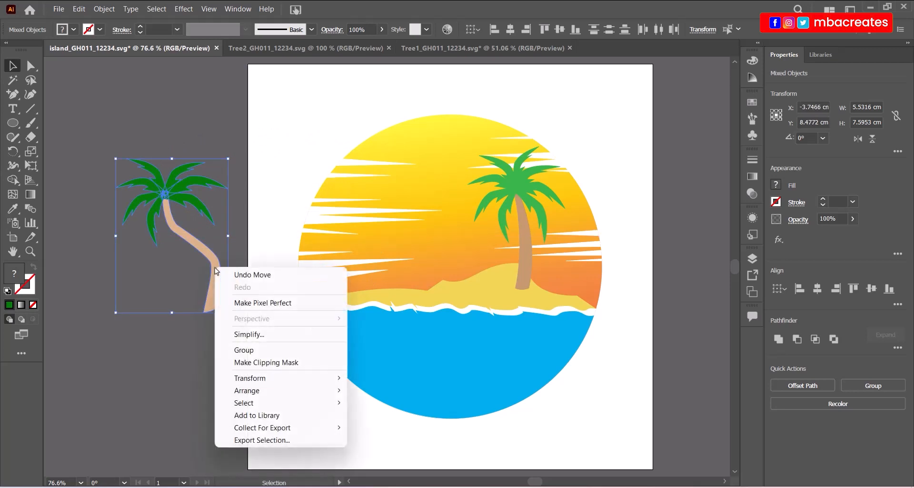
{"action": "left_click", "coordinate": [235, 350]}
{"action": "left_click_drag", "start_coordinate": [216, 292], "coordinate": [475, 264]}
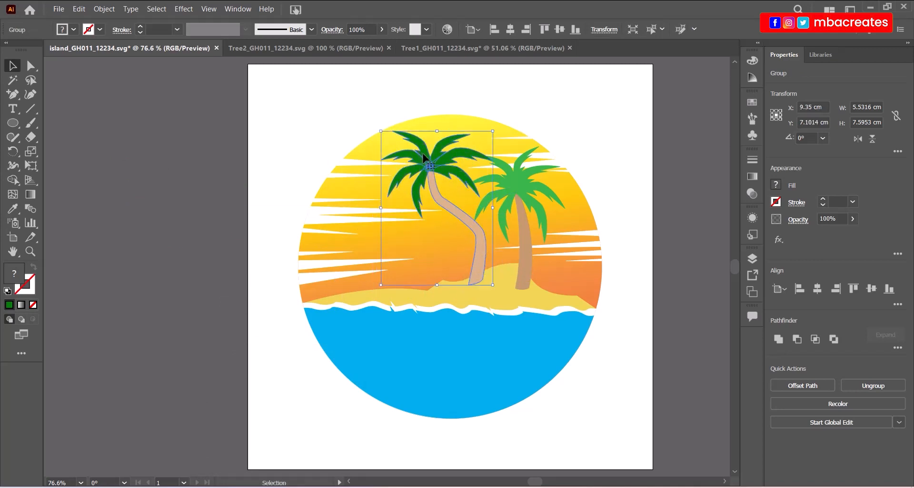
{"action": "left_click_drag", "start_coordinate": [381, 129], "coordinate": [401, 155]}
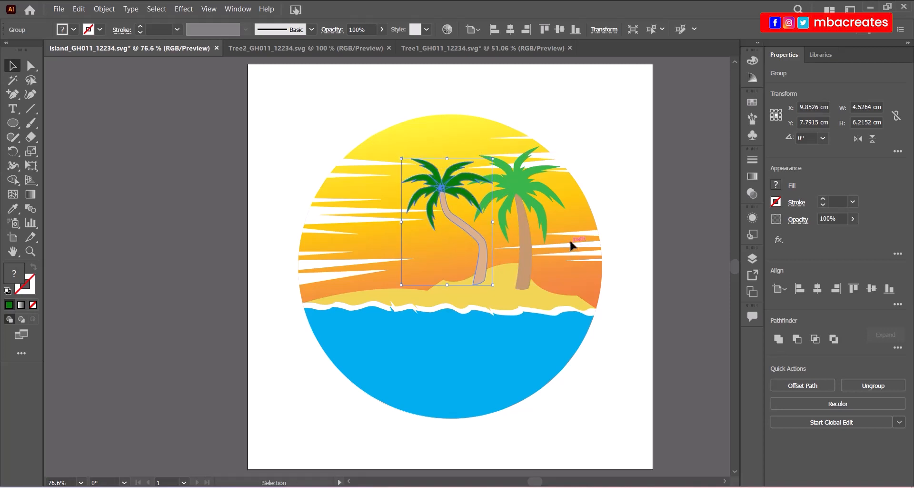
{"action": "left_click", "coordinate": [618, 181]}
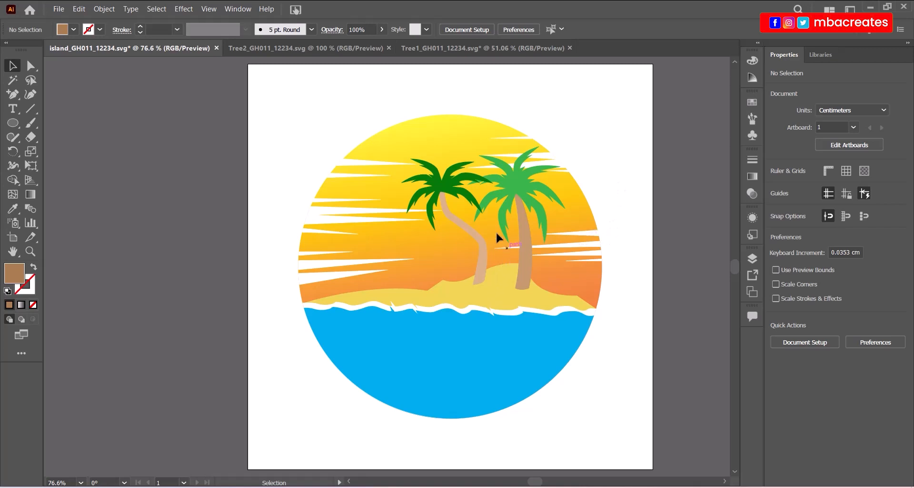
Bring the right palm tree group to the front with Arrange > Bring to Front.
{"action": "left_click", "coordinate": [510, 192]}
{"action": "right_click", "coordinate": [510, 192]}
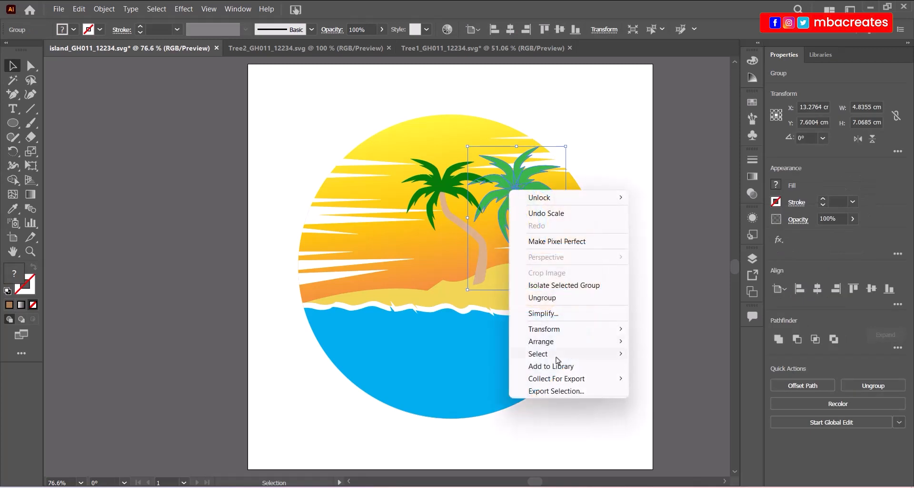
{"action": "mouse_move", "coordinate": [548, 341]}
{"action": "left_click", "coordinate": [686, 343]}
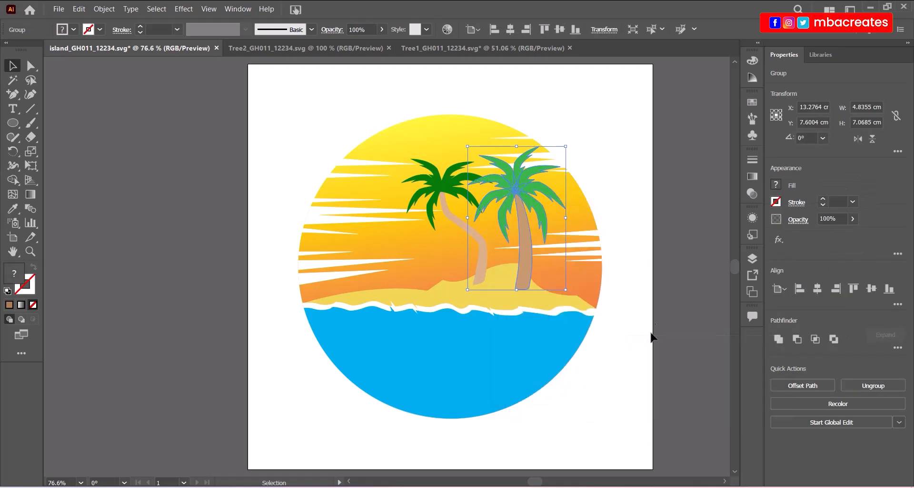
{"action": "left_click", "coordinate": [684, 228]}
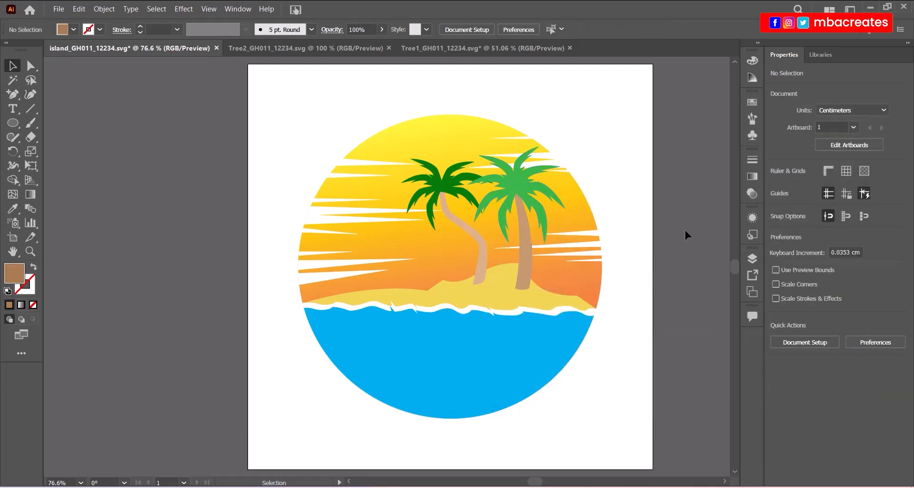
Ungroup the right palm tree so its parts can be edited separately.
{"action": "left_click", "coordinate": [528, 280]}
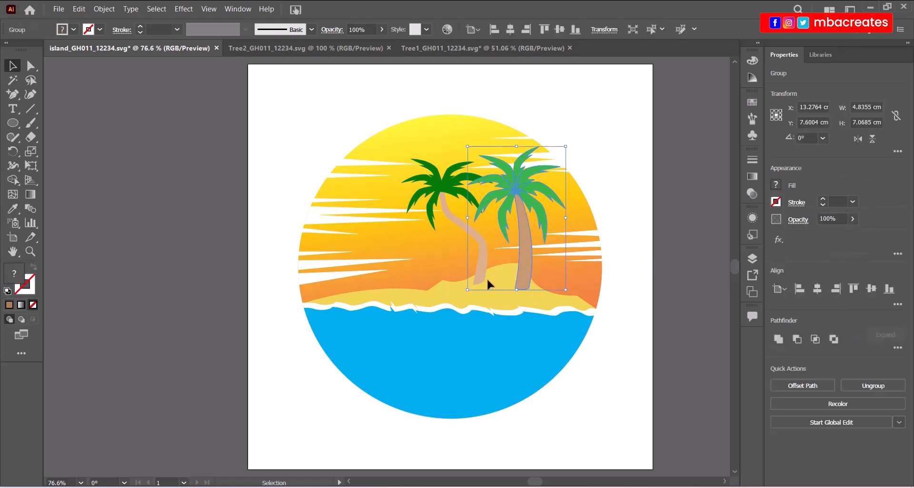
{"action": "left_click", "coordinate": [479, 282]}
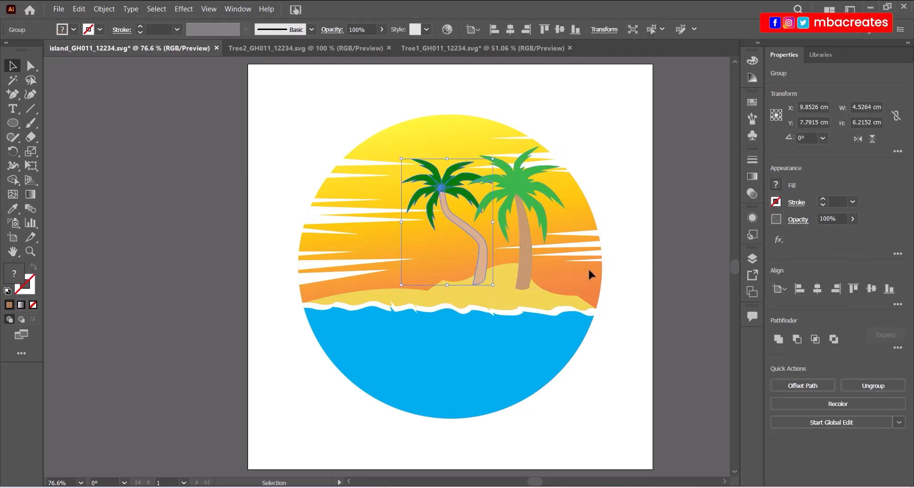
{"action": "left_click", "coordinate": [686, 272]}
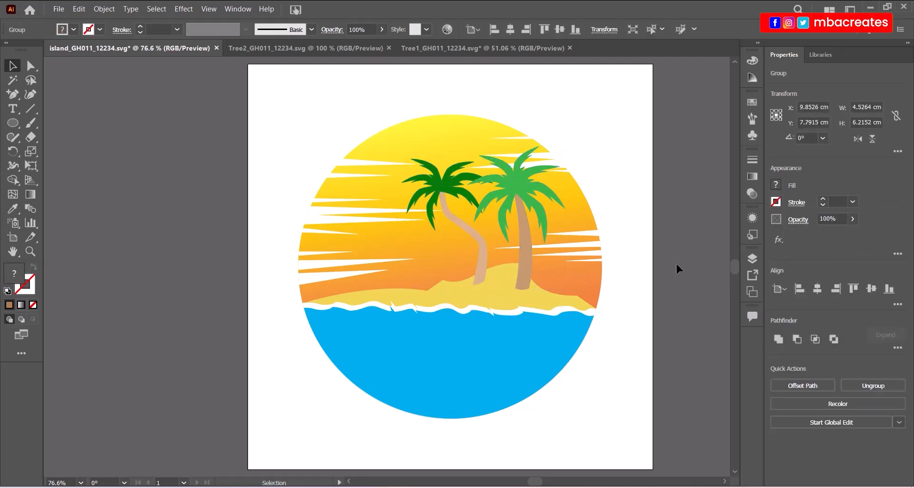
{"action": "left_click", "coordinate": [524, 279]}
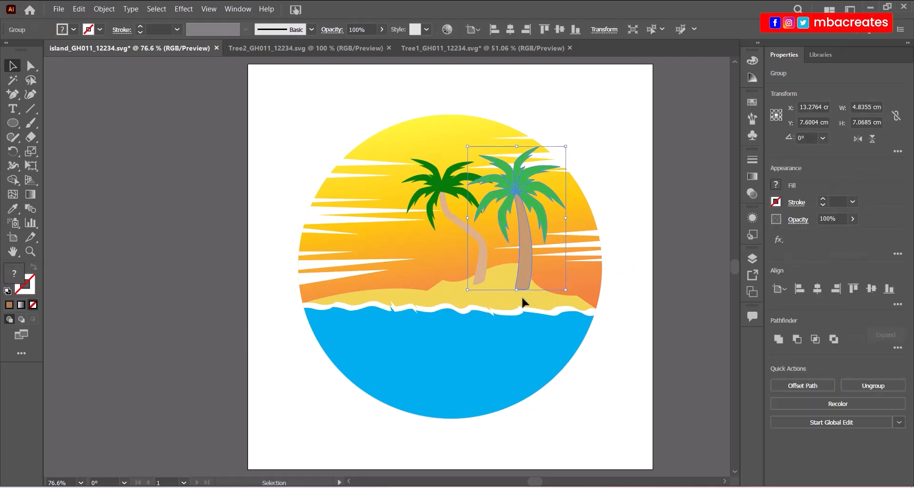
{"action": "right_click", "coordinate": [527, 267]}
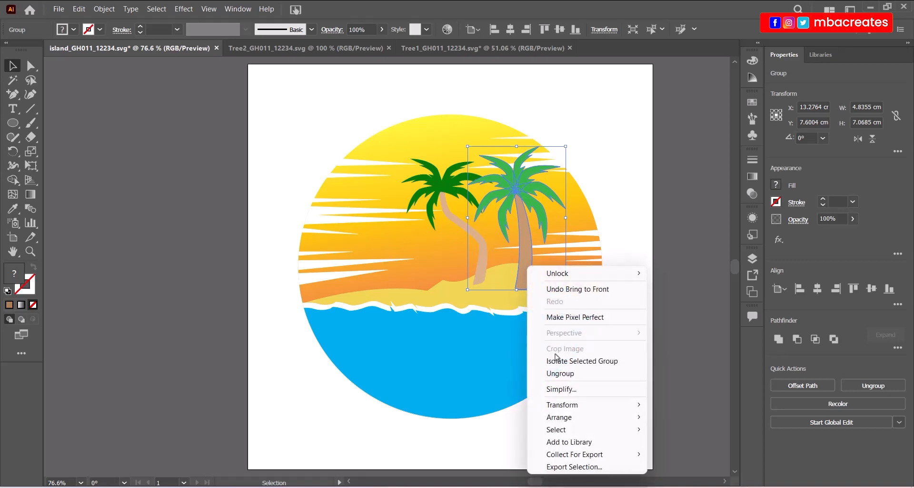
{"action": "left_click", "coordinate": [555, 374]}
{"action": "left_click", "coordinate": [695, 312]}
Use the Eyedropper to give the upright palm's trunk the leaning palm's light tan fill.
{"action": "left_click", "coordinate": [526, 279]}
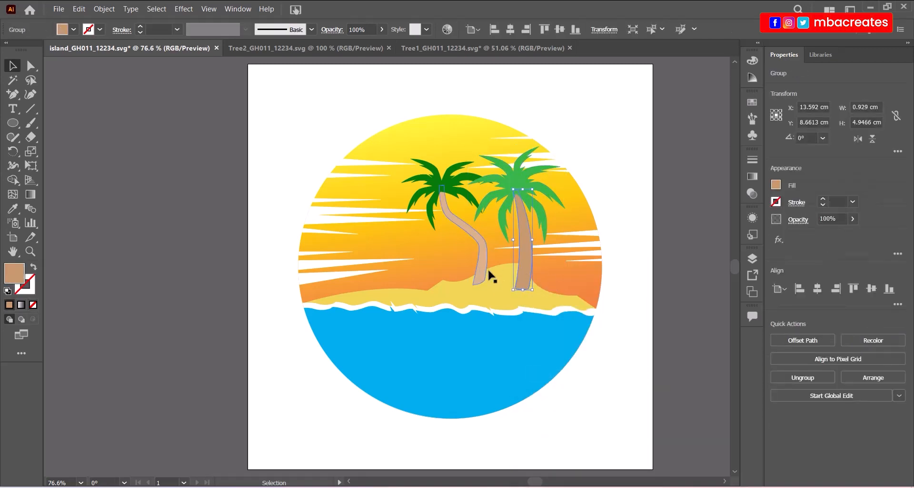
{"action": "left_click", "coordinate": [13, 208]}
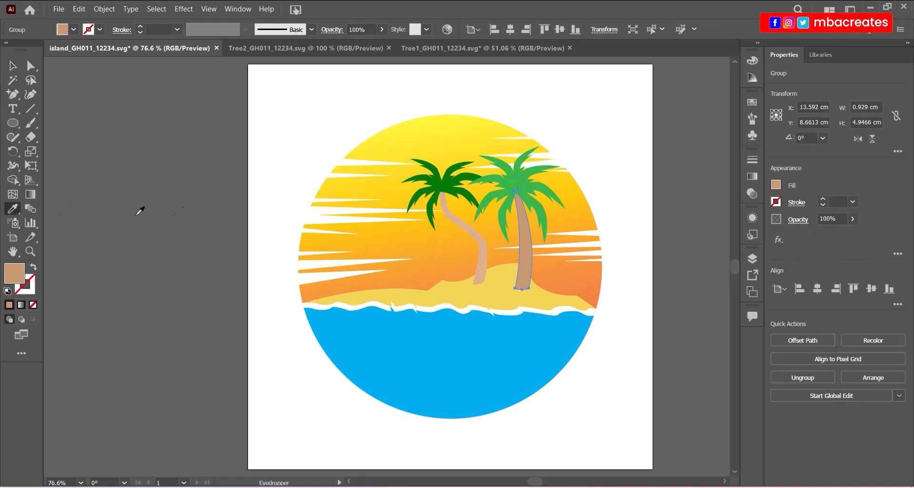
{"action": "left_click", "coordinate": [481, 239]}
{"action": "key", "text": "v"}
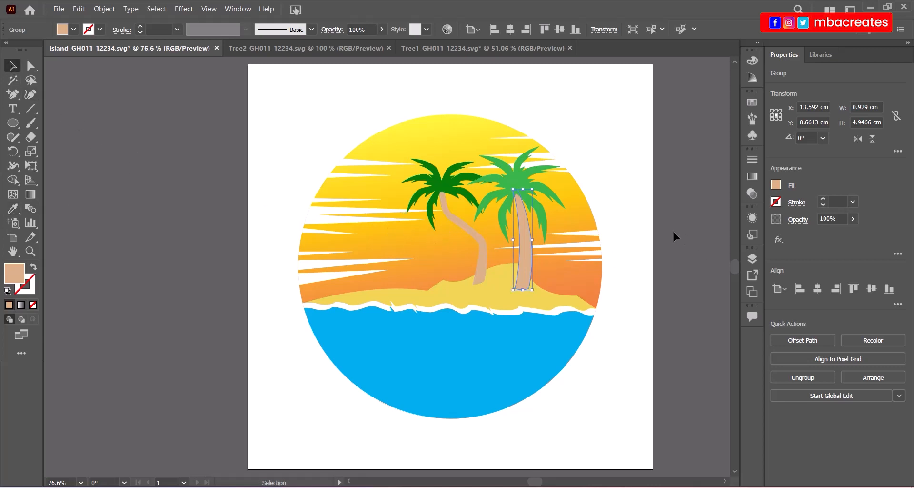
{"action": "left_click", "coordinate": [659, 224]}
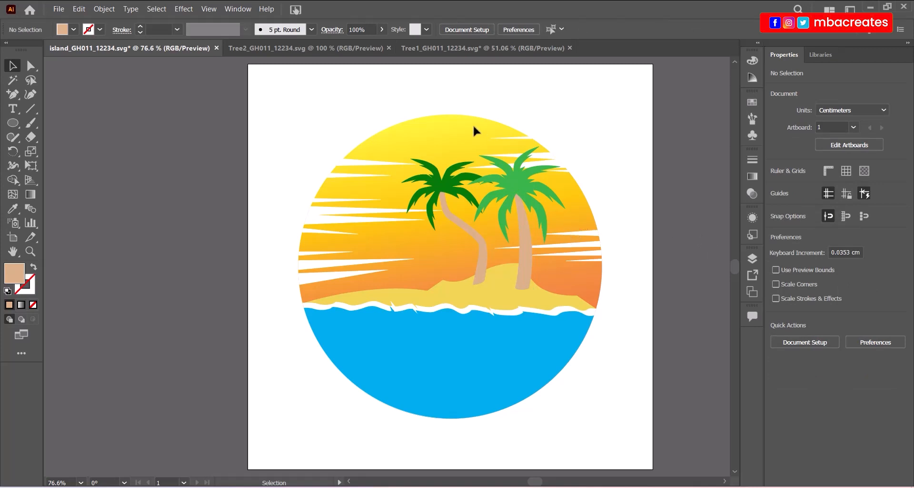
Select the background and both palm trees together and group them into one.
{"action": "left_click", "coordinate": [752, 259]}
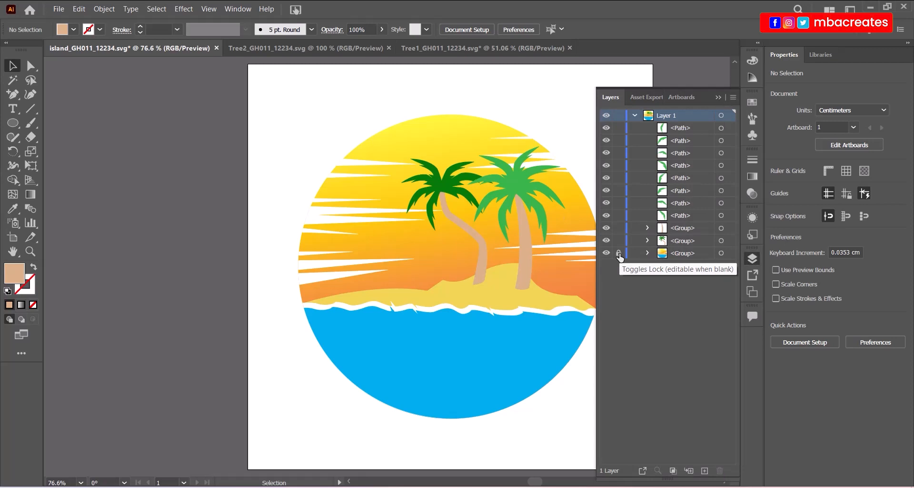
{"action": "left_click", "coordinate": [718, 96]}
{"action": "left_click", "coordinate": [396, 137]}
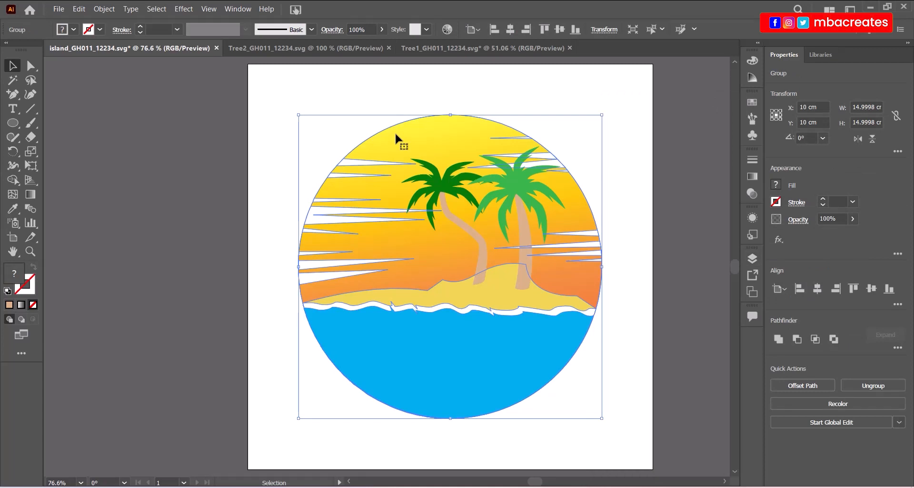
{"action": "left_click_drag", "start_coordinate": [275, 86], "coordinate": [622, 416]}
{"action": "right_click", "coordinate": [527, 343]}
{"action": "left_click", "coordinate": [559, 248]}
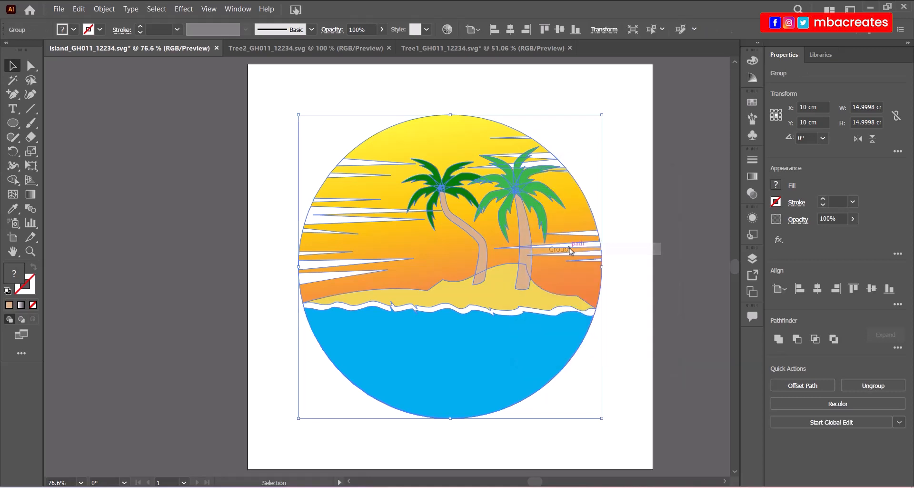
{"action": "left_click", "coordinate": [628, 260]}
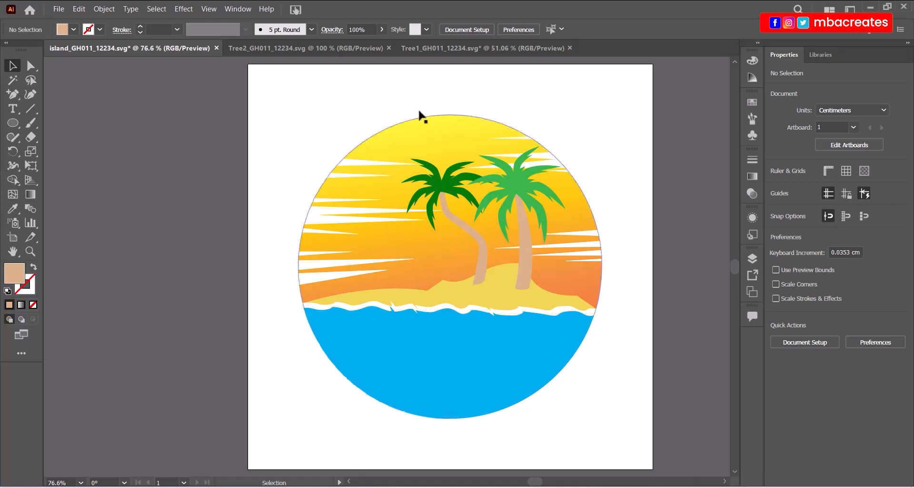
{"action": "left_click", "coordinate": [59, 9]}
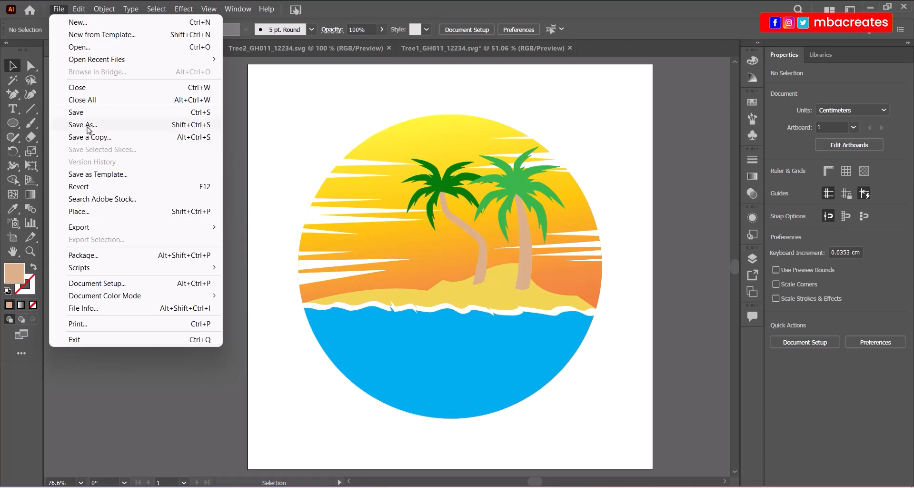
{"action": "left_click", "coordinate": [87, 127]}
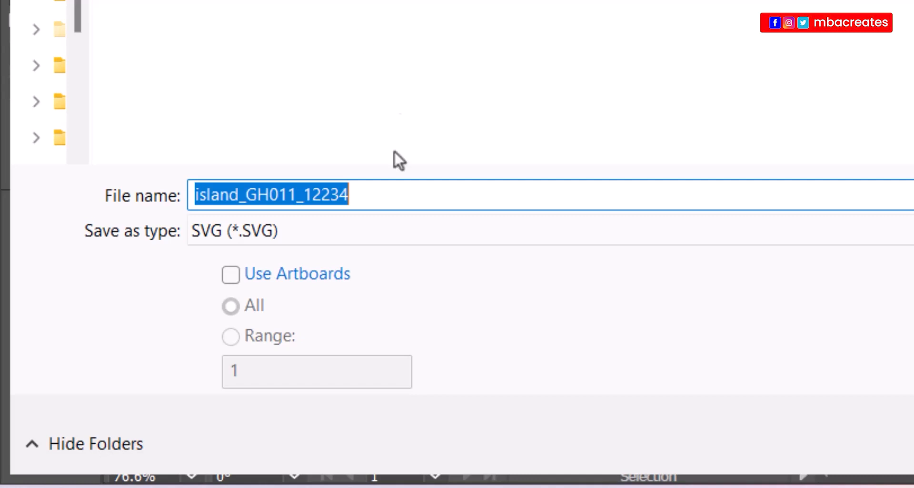
{"action": "left_click", "coordinate": [240, 196]}
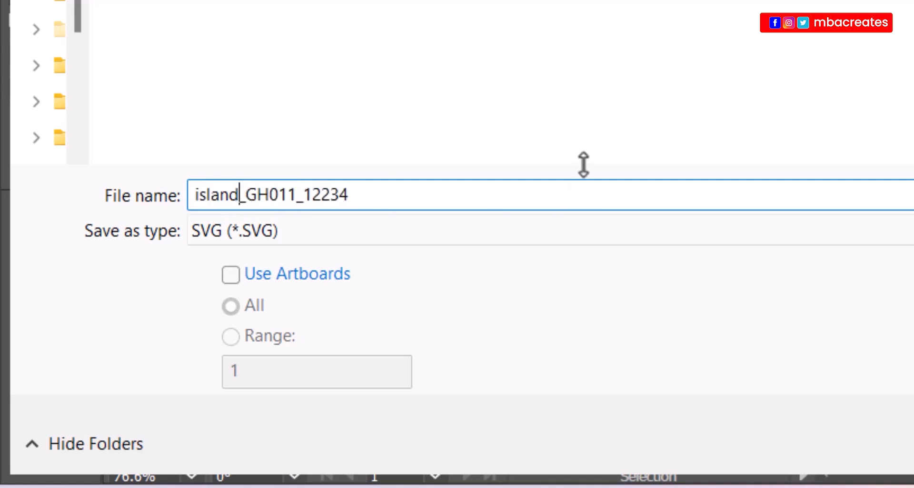
{"action": "type", "text": "Scen"}
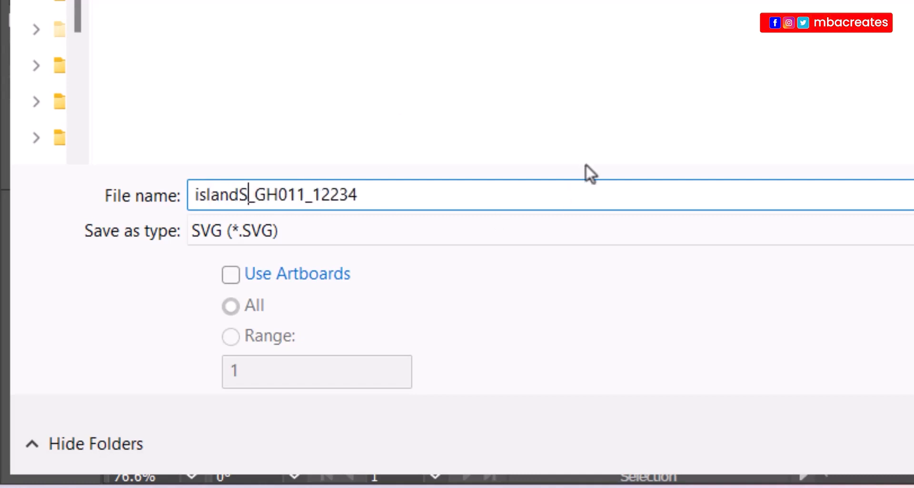
{"action": "type", "text": "e"}
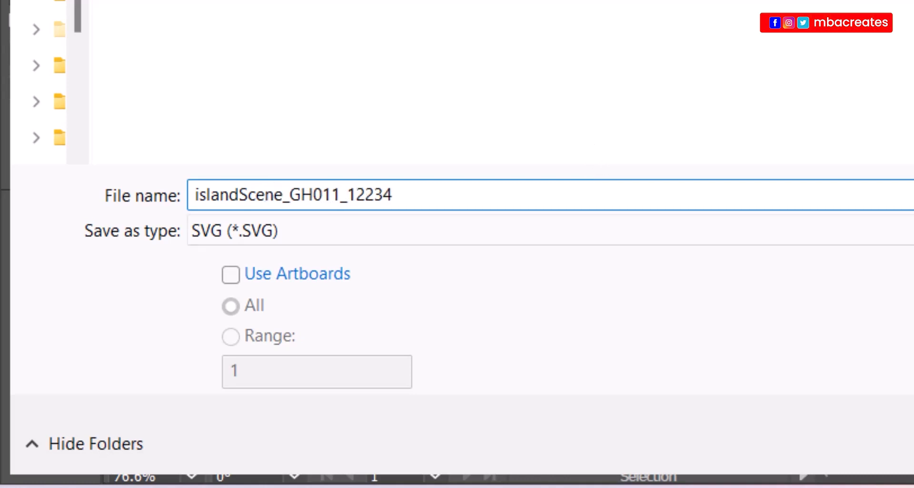
{"action": "key", "text": "Return"}
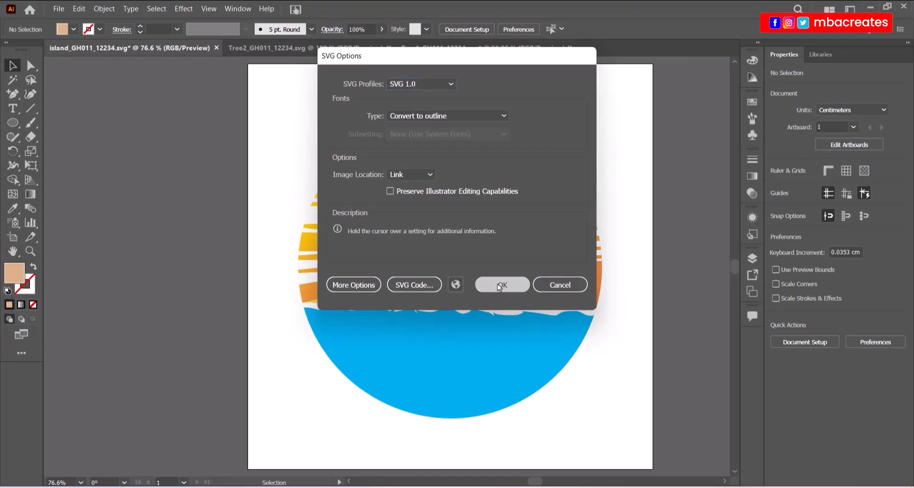
{"action": "left_click", "coordinate": [501, 284]}
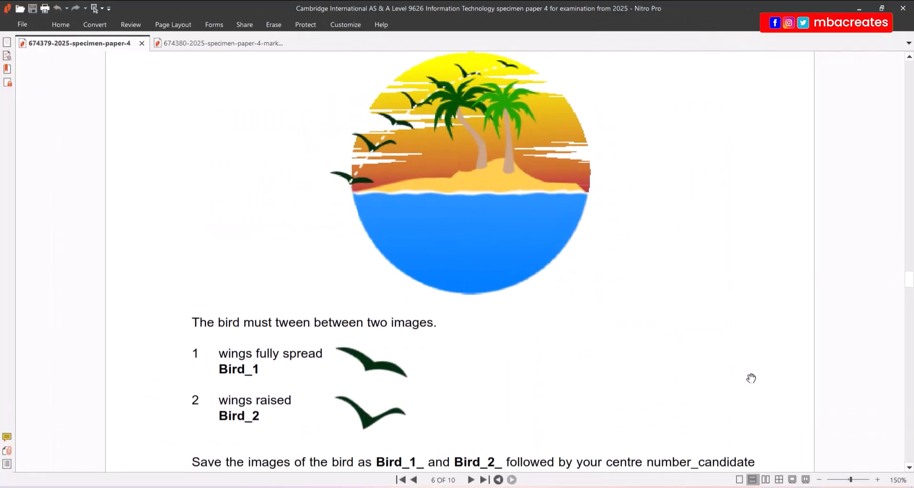
{"action": "scroll", "coordinate": [751, 378], "scroll_direction": "up", "scroll_amount": 1}
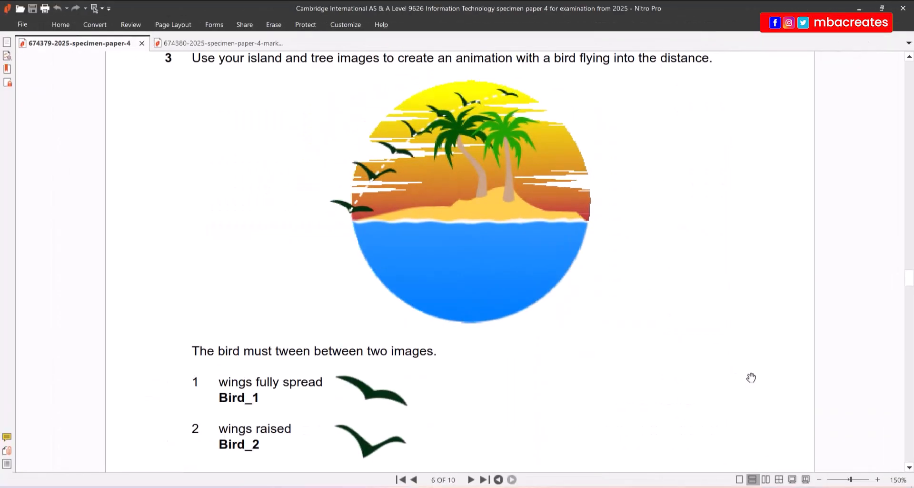